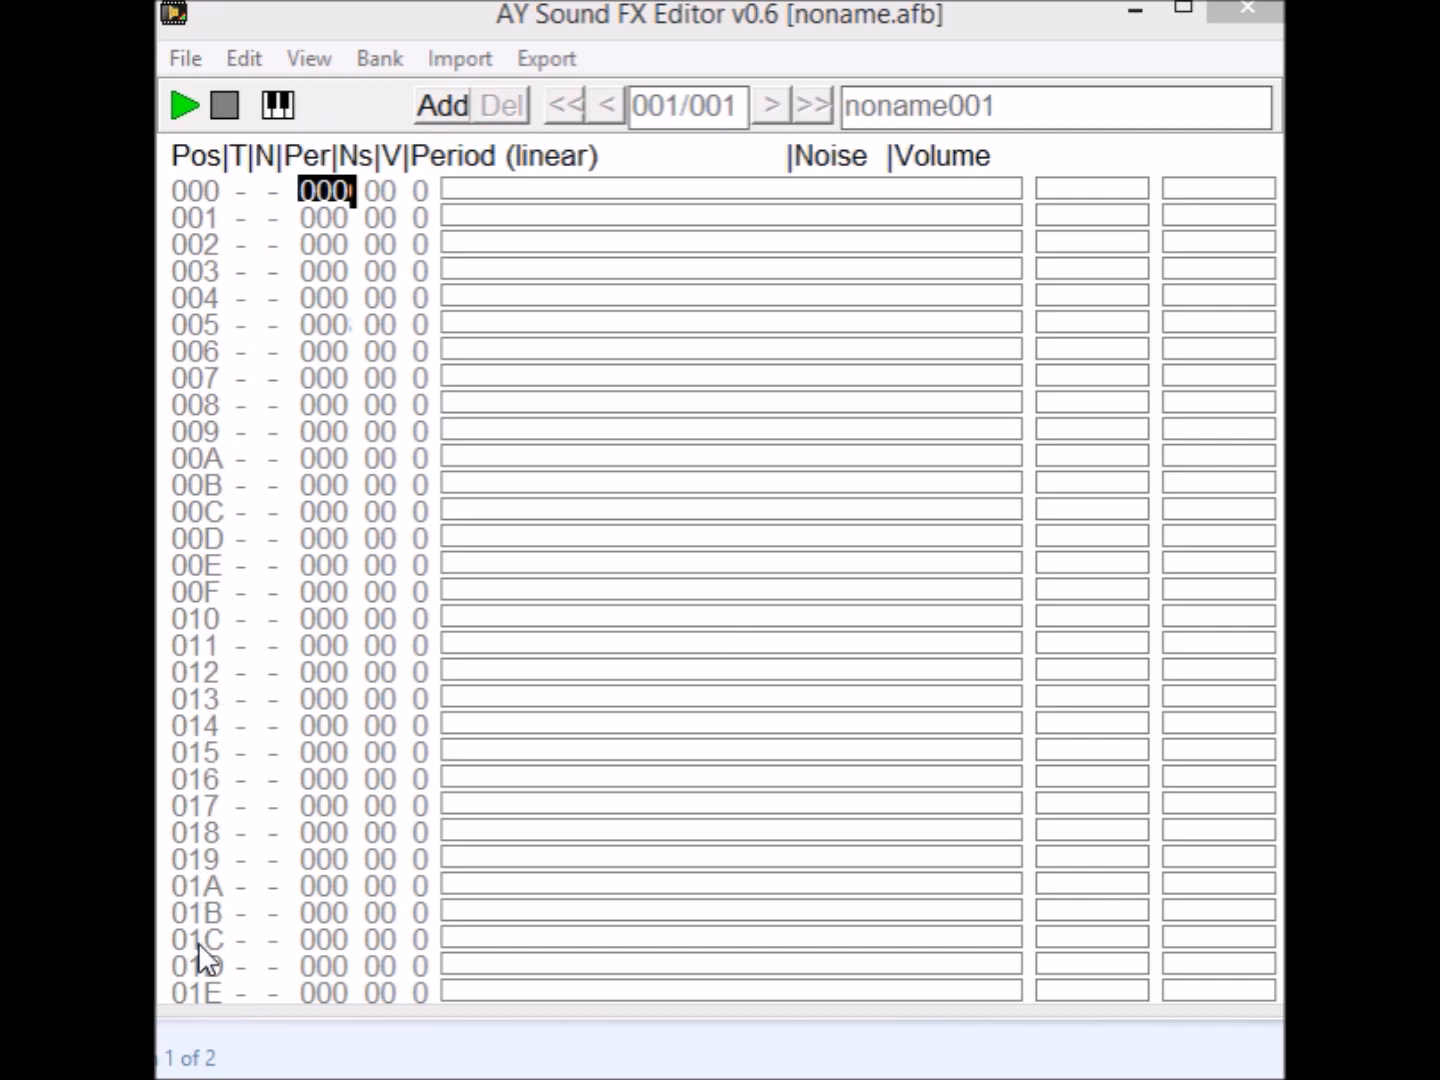
Look through the effect's position rows down past 050 and return to position 000.
left_click(277, 458)
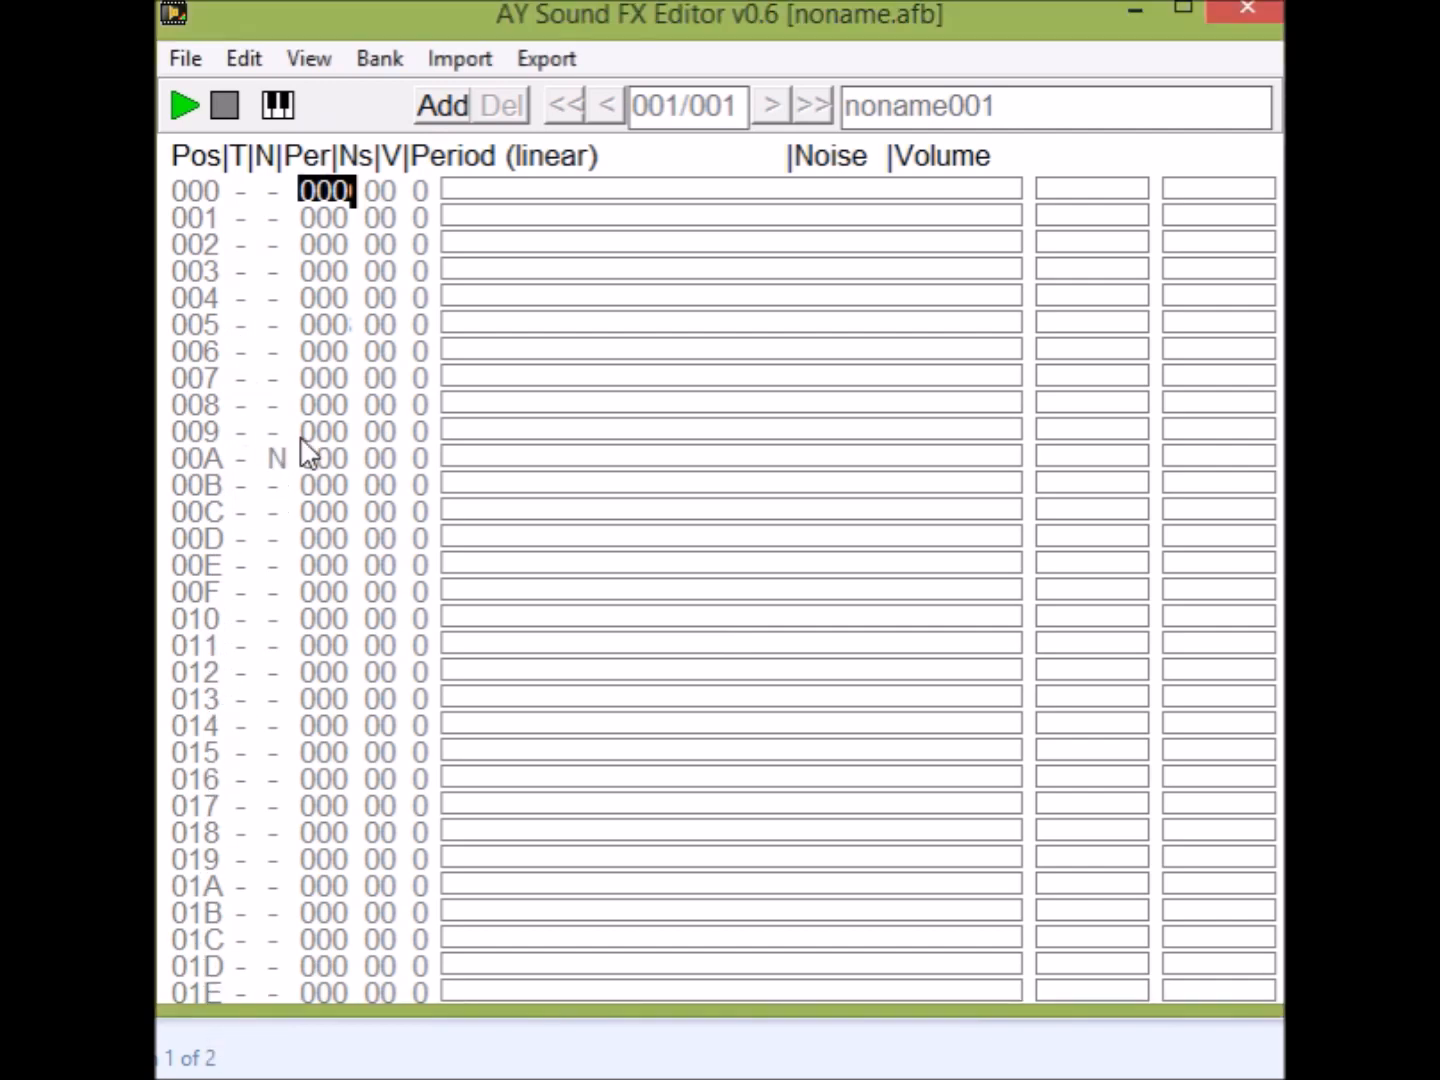
scroll(303, 450, "down", 6)
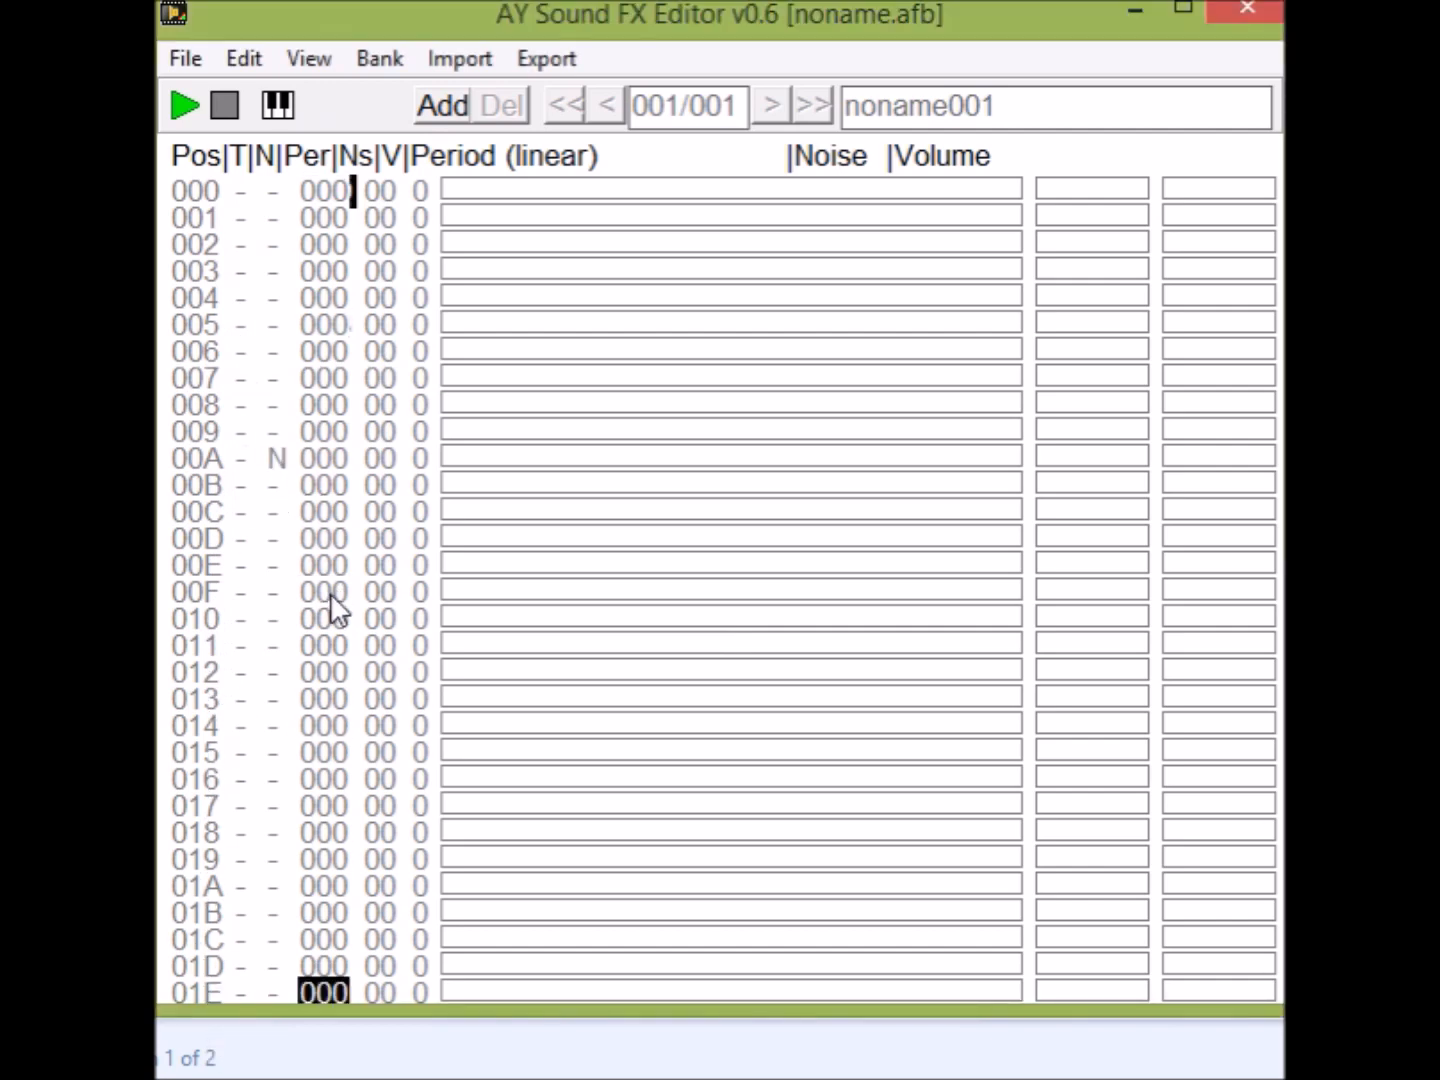
scroll(337, 610, "down", 7)
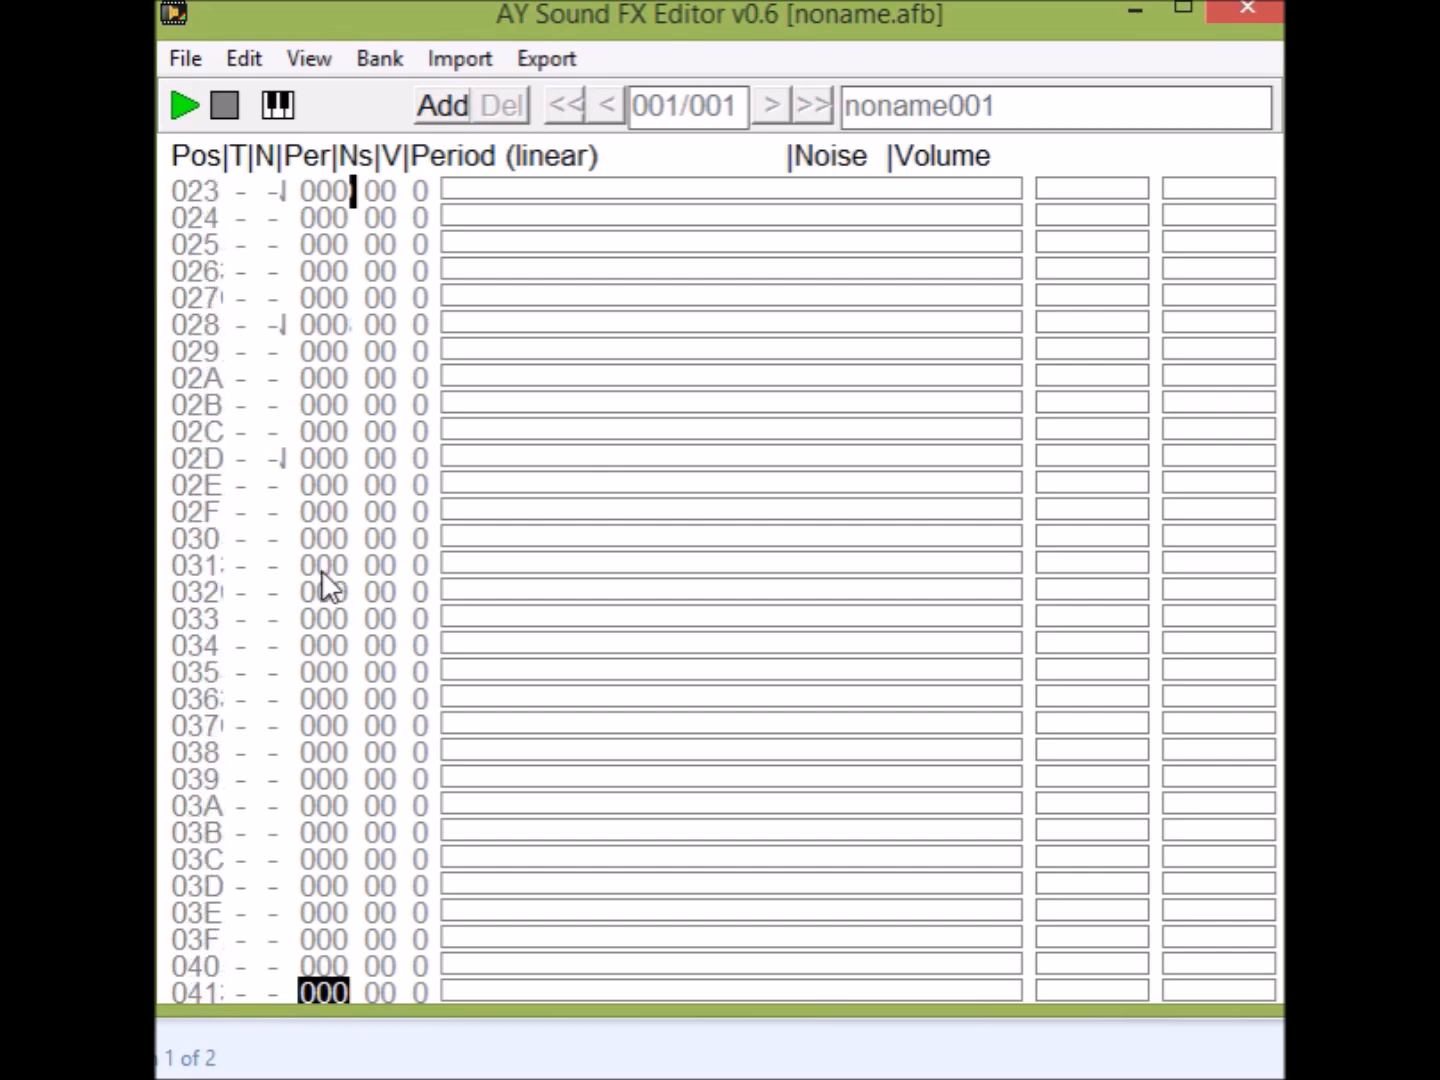
scroll(320, 575, "down", 4)
scroll(340, 565, "up", 3)
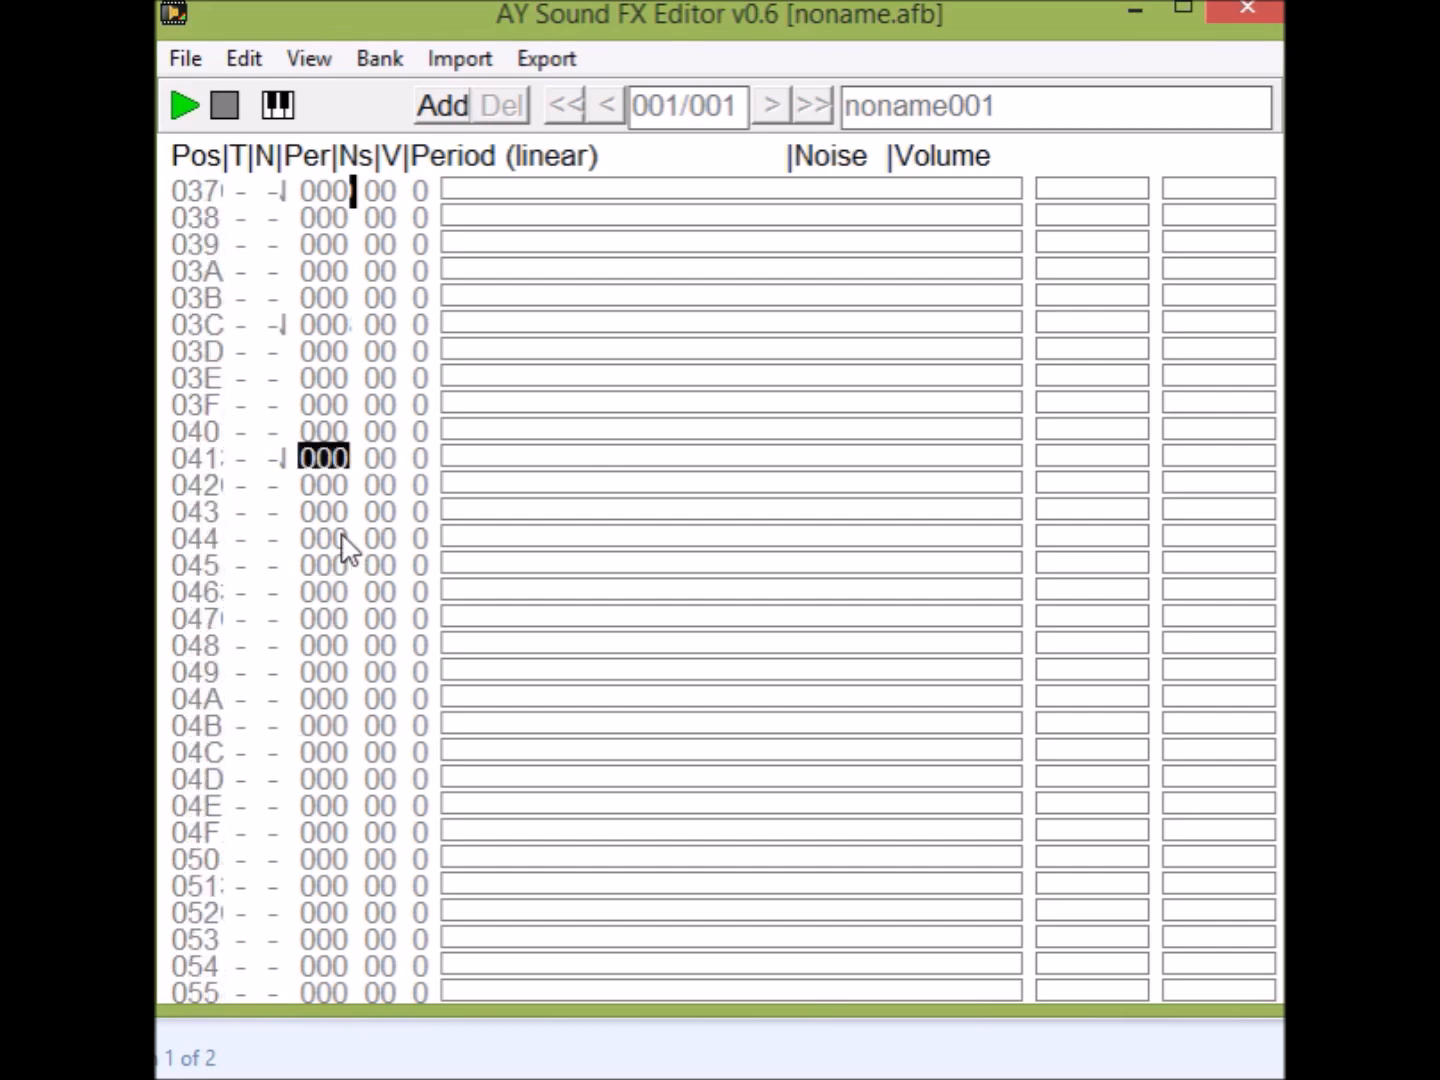
scroll(343, 548, "up", 6)
scroll(371, 487, "up", 6)
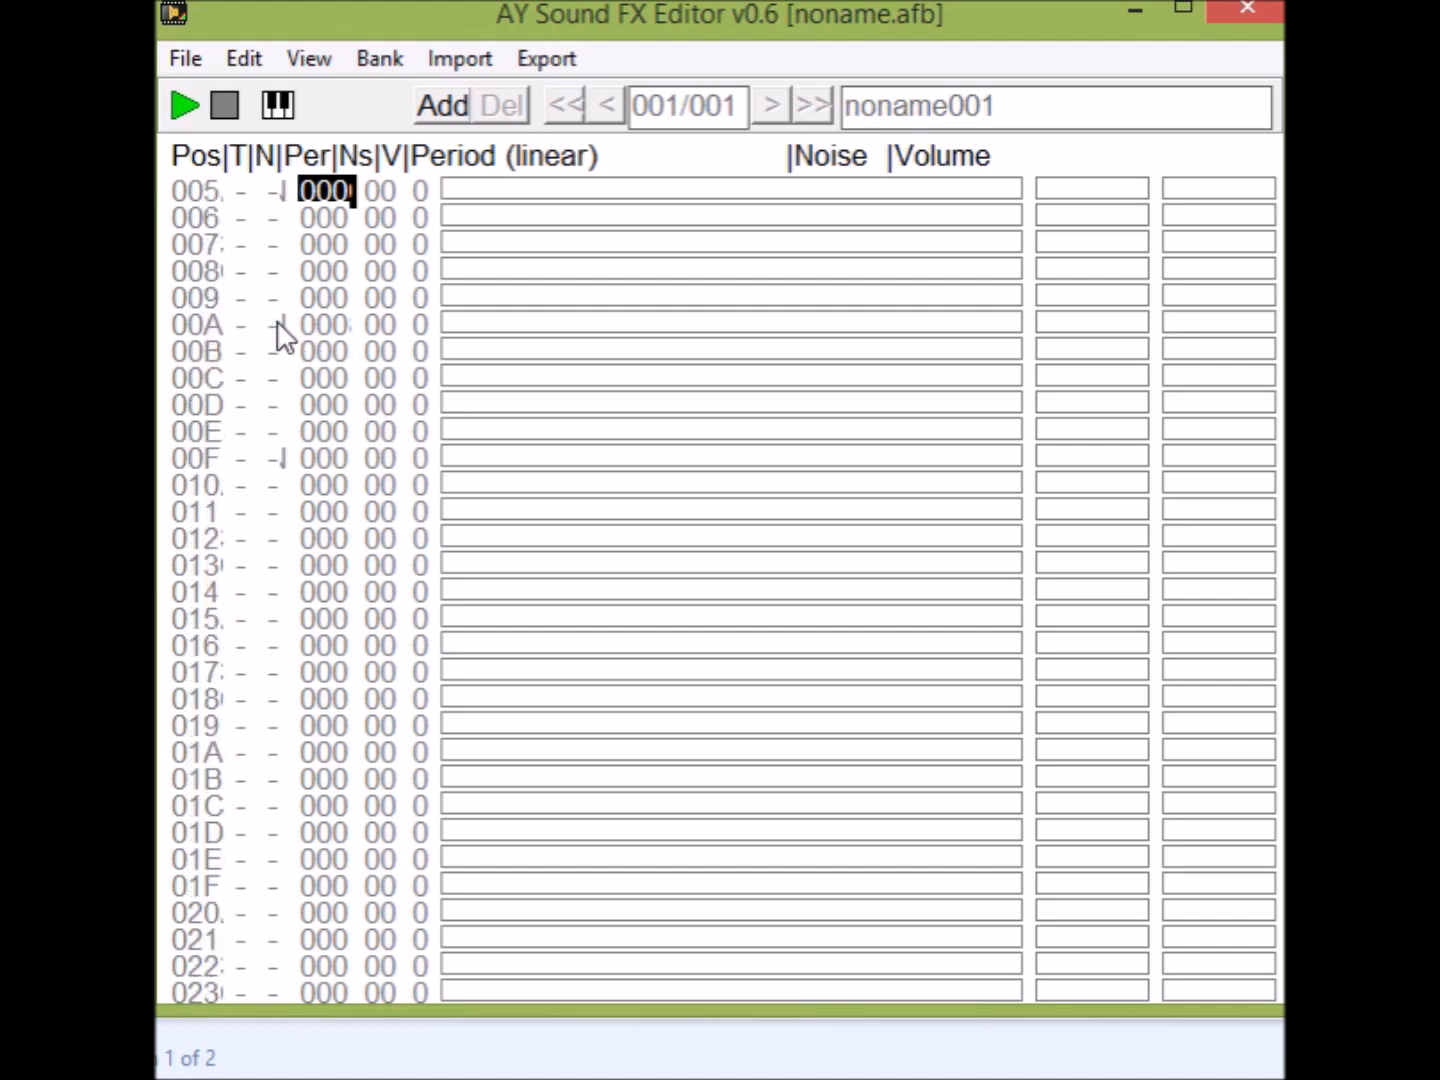
scroll(346, 371, "up", 1)
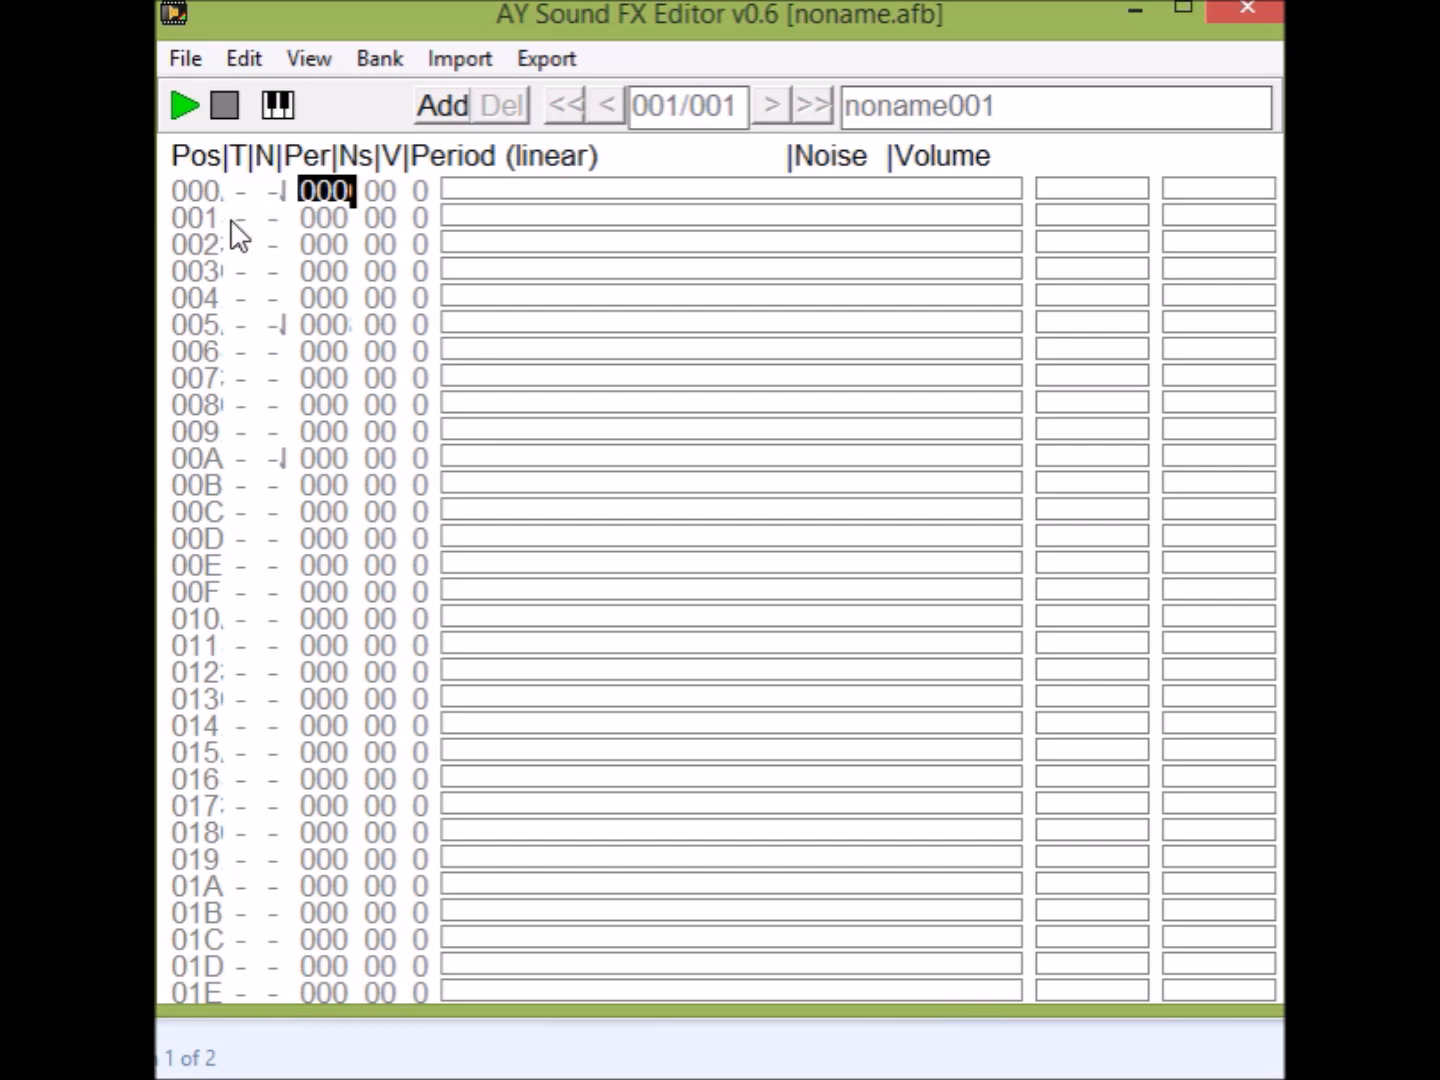
Enable tone at position 000, set its period to 13A and volume to D, and play the effect.
left_click(240, 192)
left_click_drag(476, 190, 490, 190)
left_click(1215, 192)
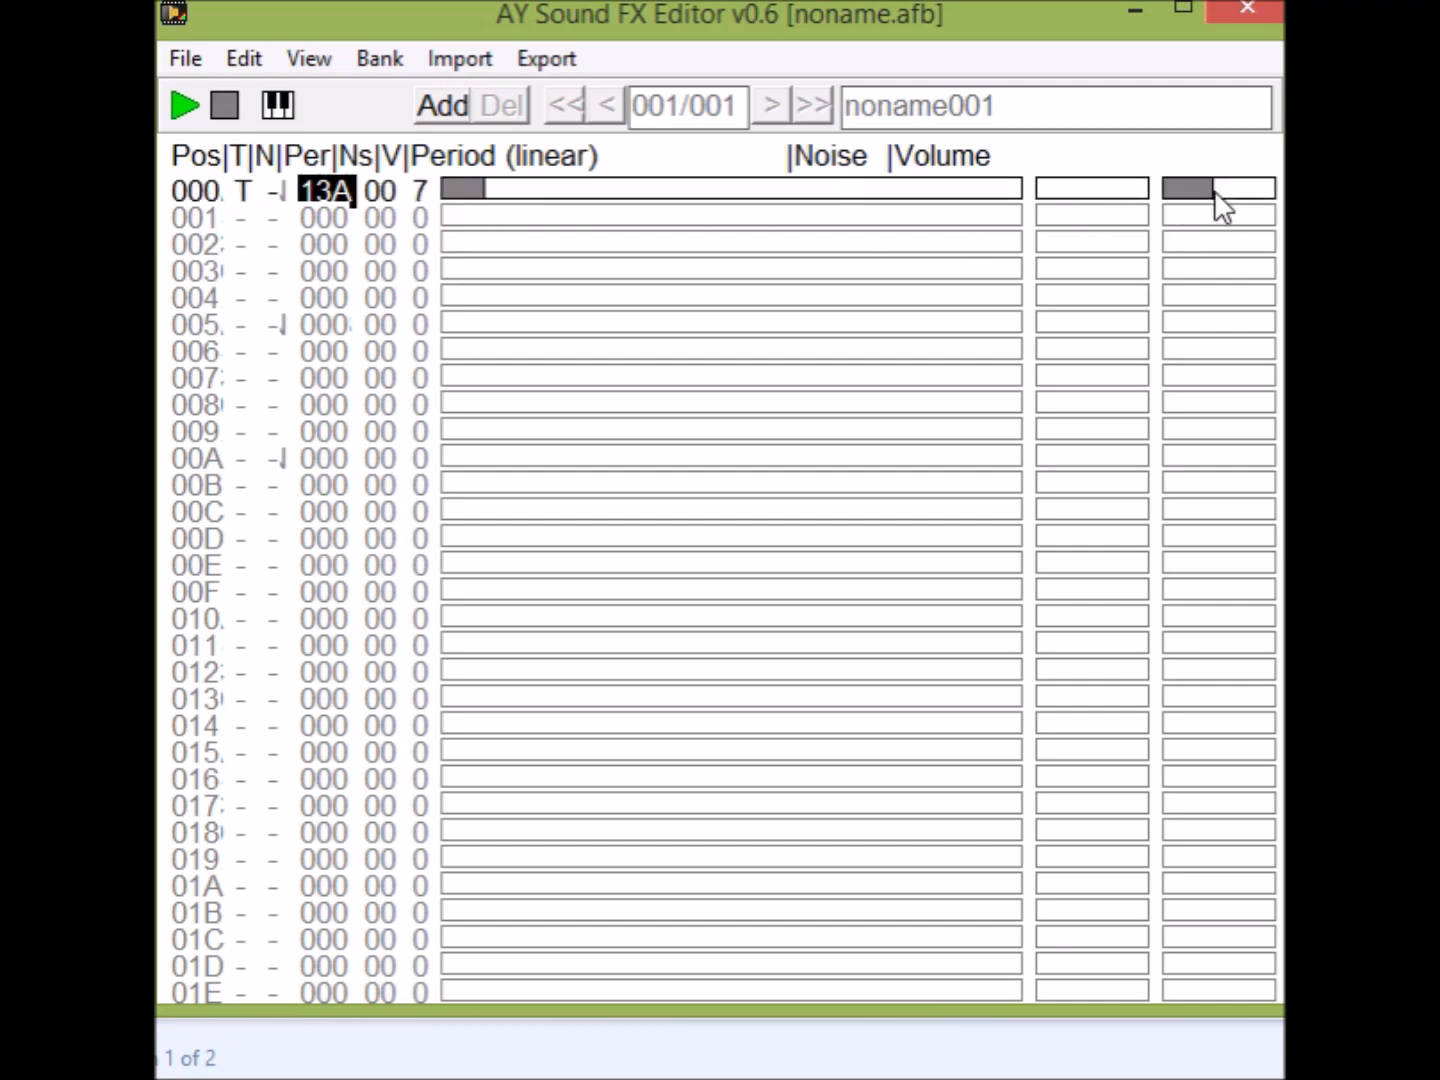
mouse_move(1215, 191)
left_mouse_down()
mouse_move(1202, 196)
mouse_move(1237, 195)
mouse_move(1192, 197)
mouse_move(1265, 199)
mouse_move(1221, 231)
mouse_move(1163, 228)
left_mouse_up()
left_click(179, 115)
left_click(179, 115)
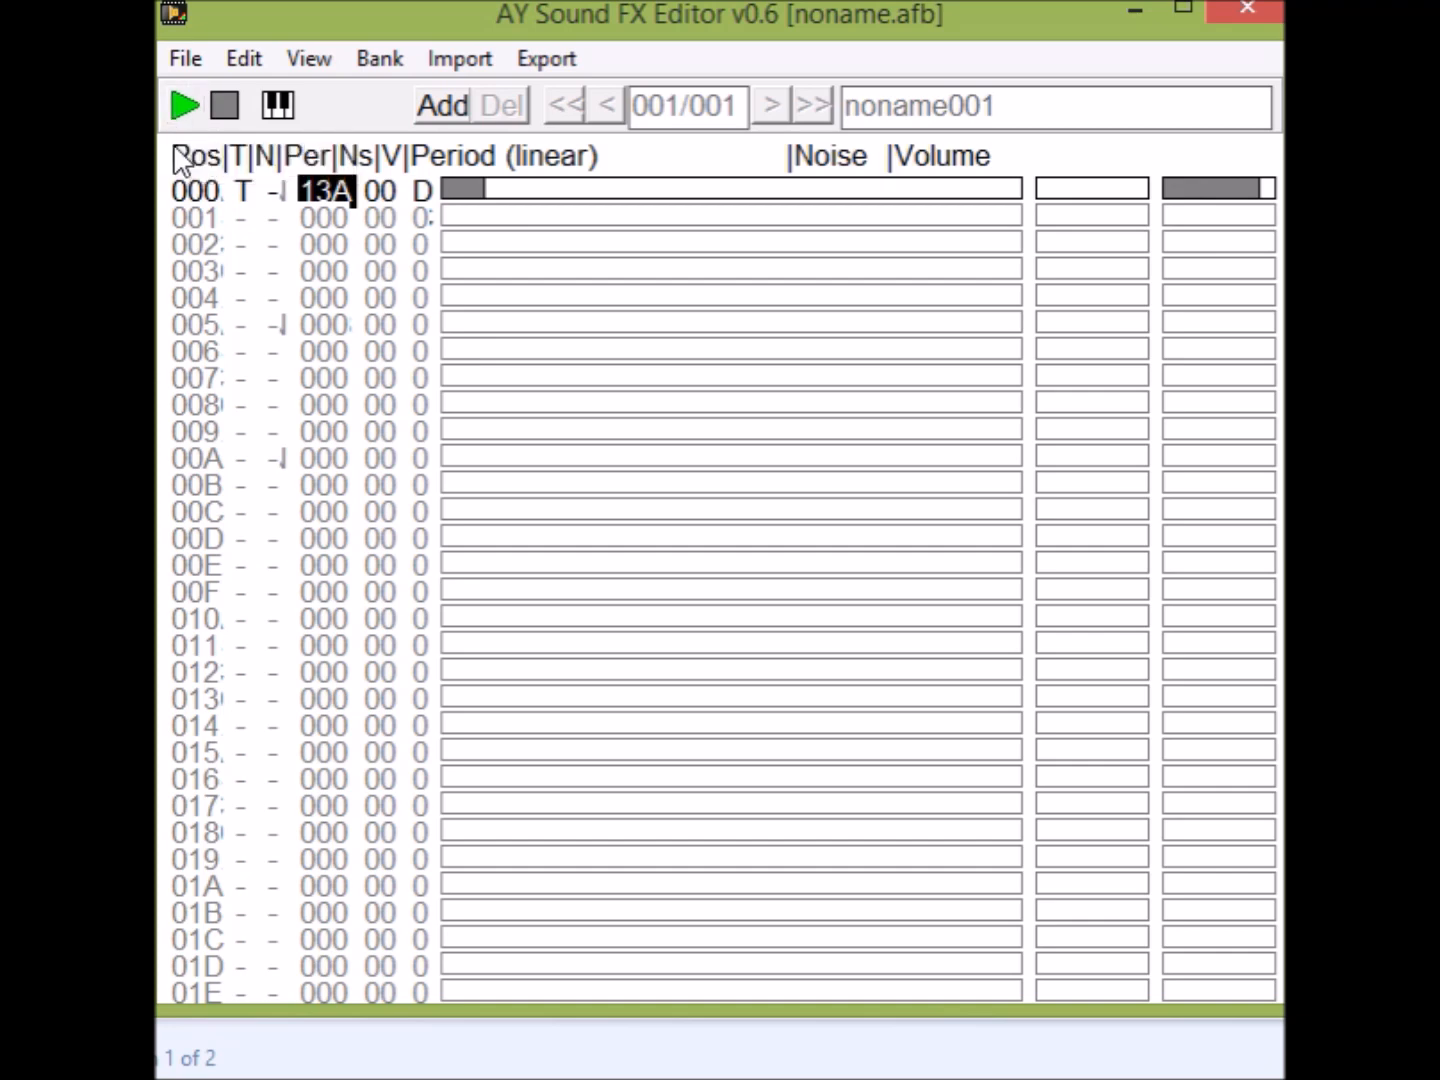
Enable tone at position 001, set its period to 0E2 and volume to C, and play the effect.
left_click(242, 221)
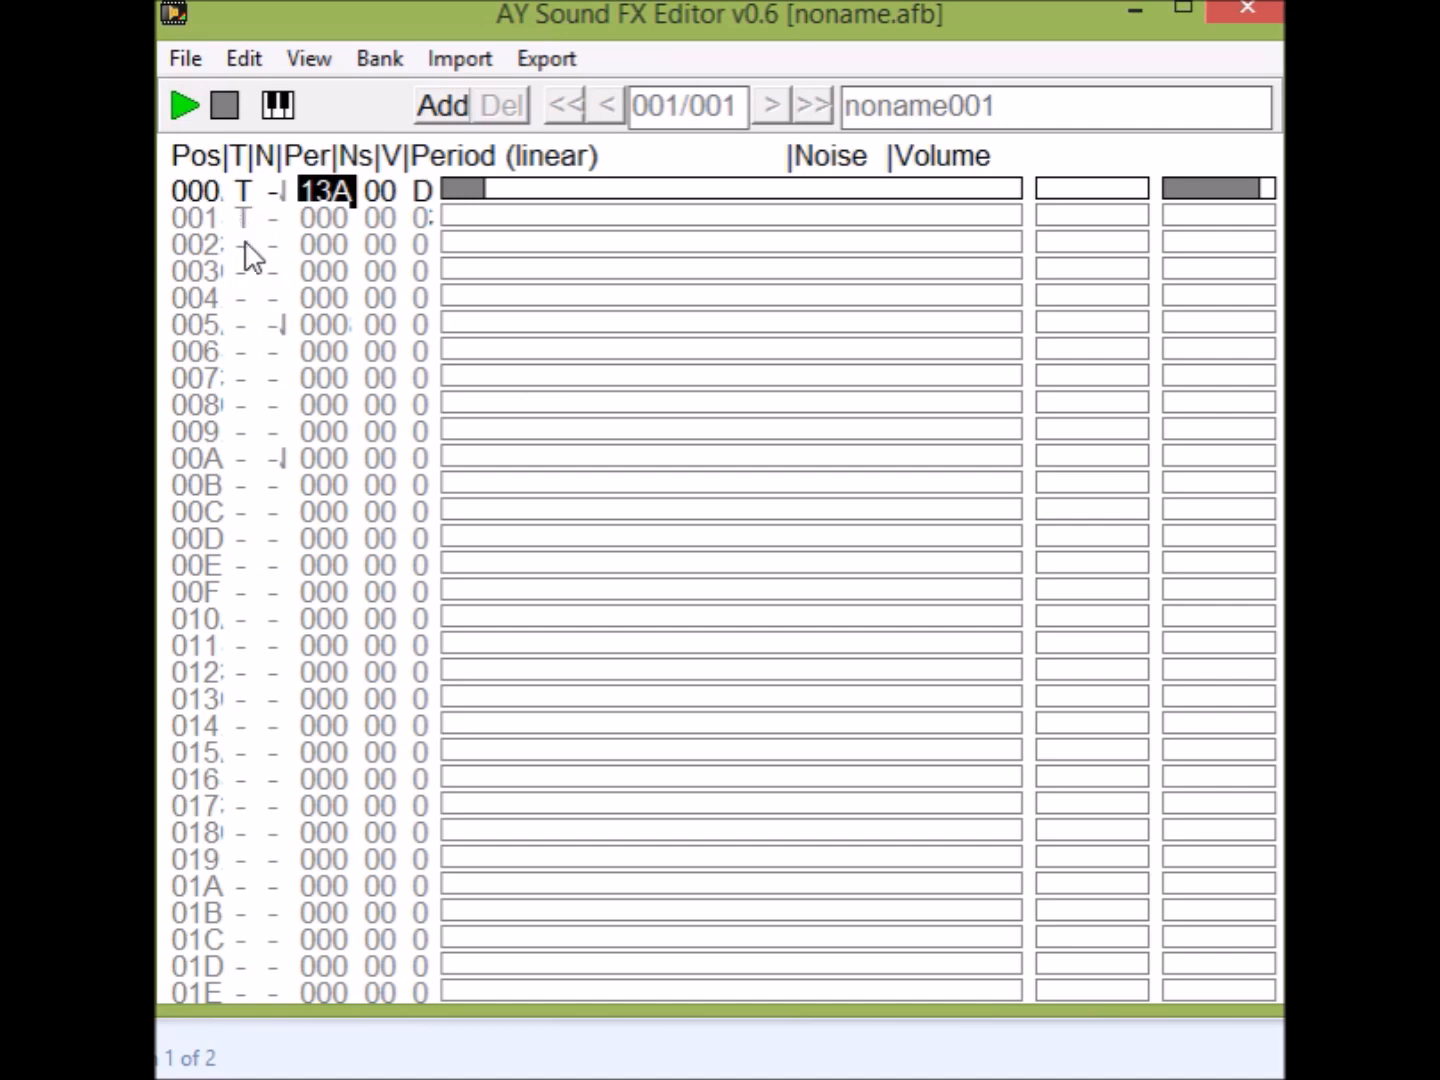
left_click(465, 220)
left_click_drag(466, 223, 473, 221)
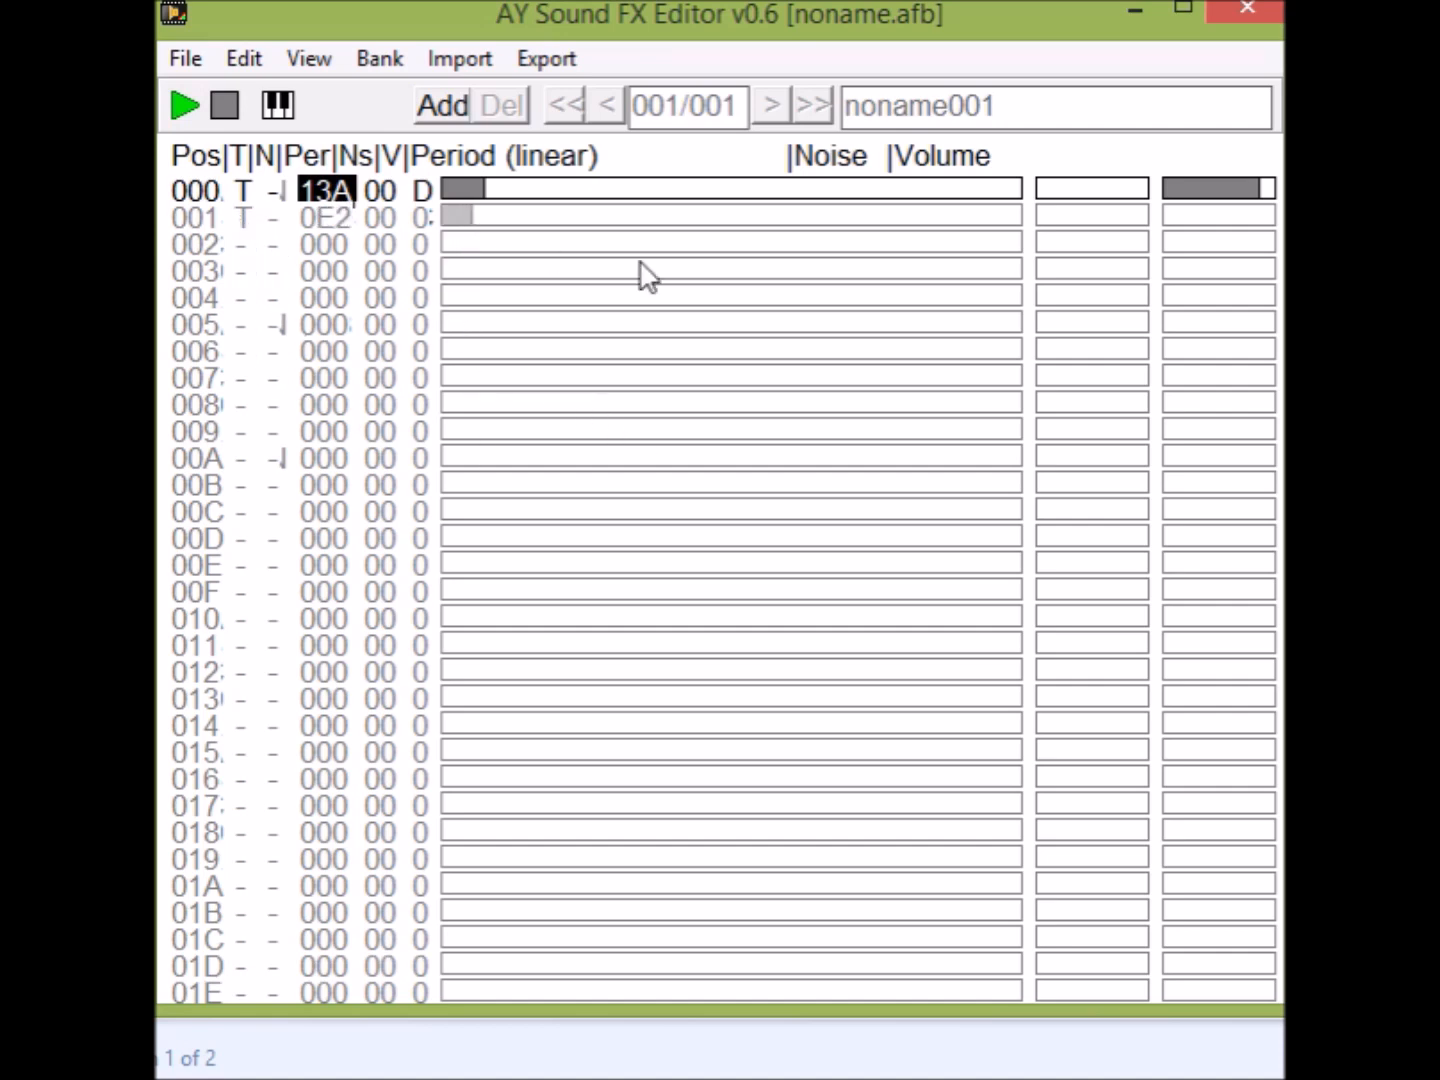
left_click(1253, 216)
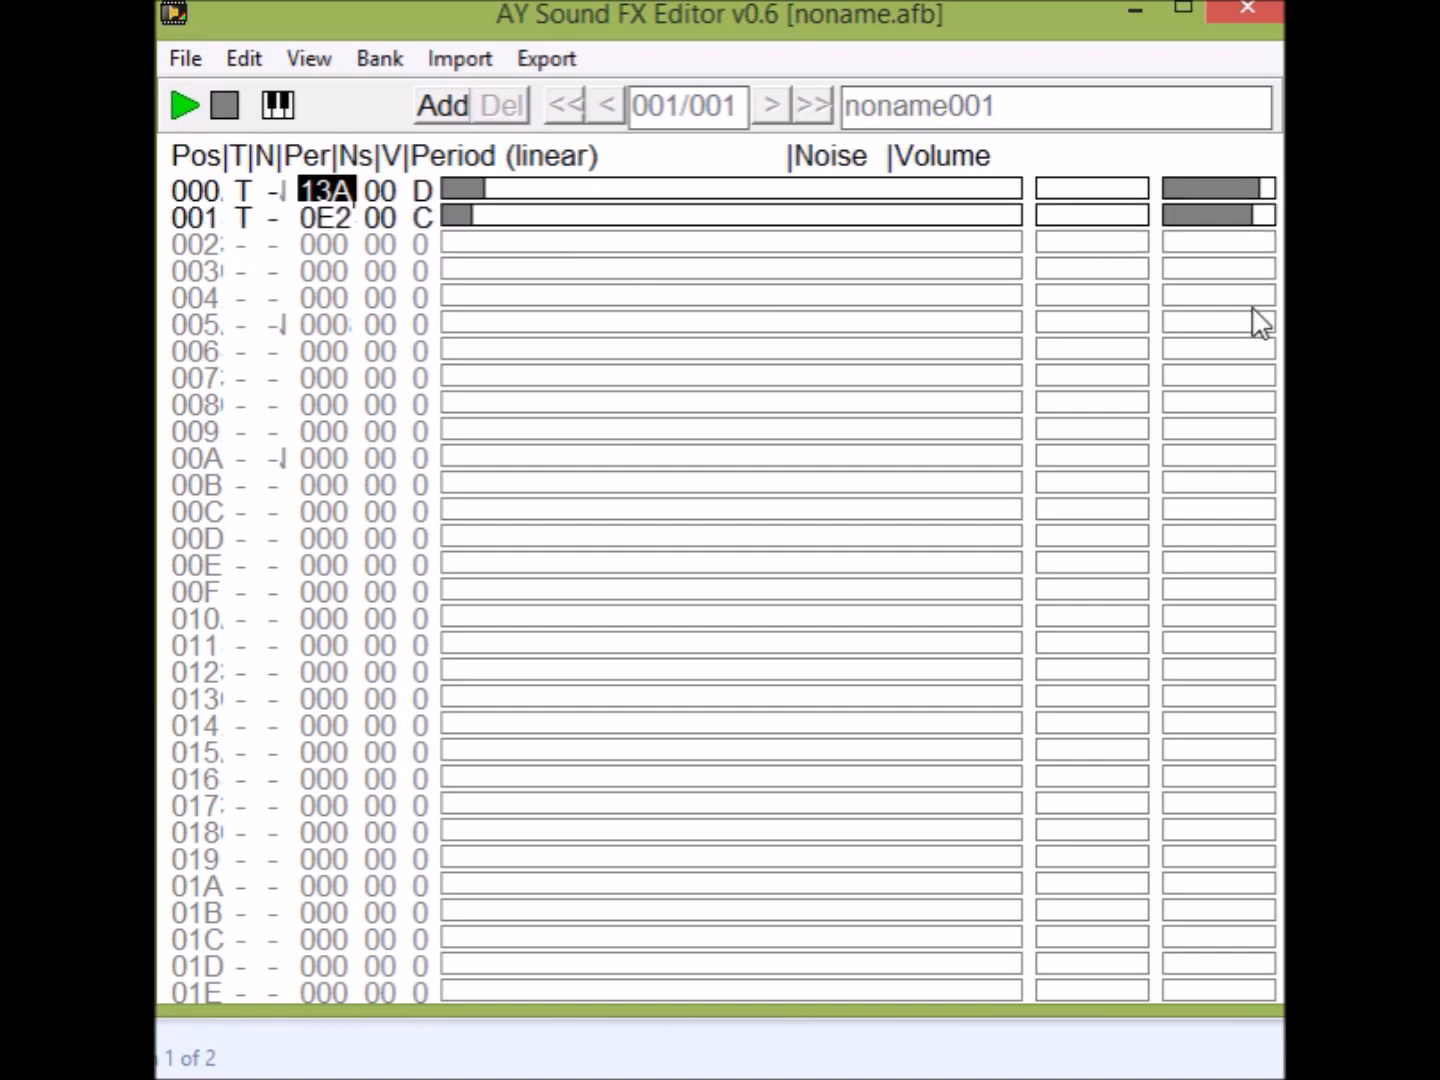
left_click(185, 105)
Enable tone for positions 002–010 and draw volumes between D and A and periods falling from 16C to 064 over 000–010.
left_click_drag(241, 250, 251, 605)
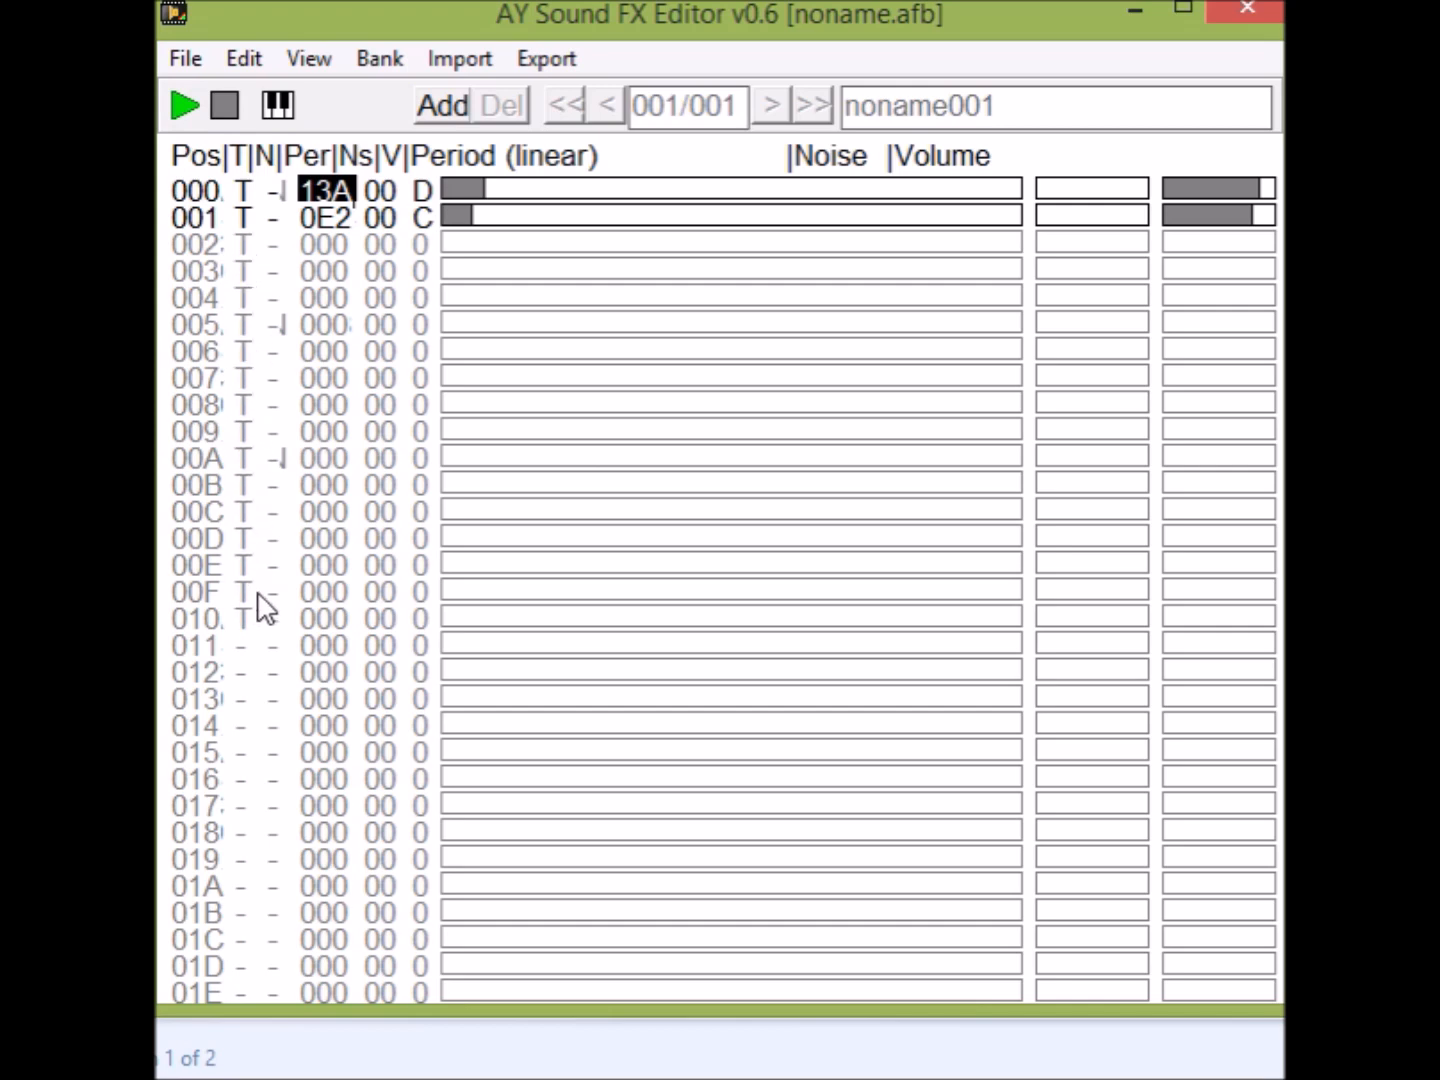
mouse_move(1262, 216)
left_mouse_down()
mouse_move(1241, 509)
mouse_move(1255, 625)
left_mouse_up()
left_click_drag(497, 190, 458, 625)
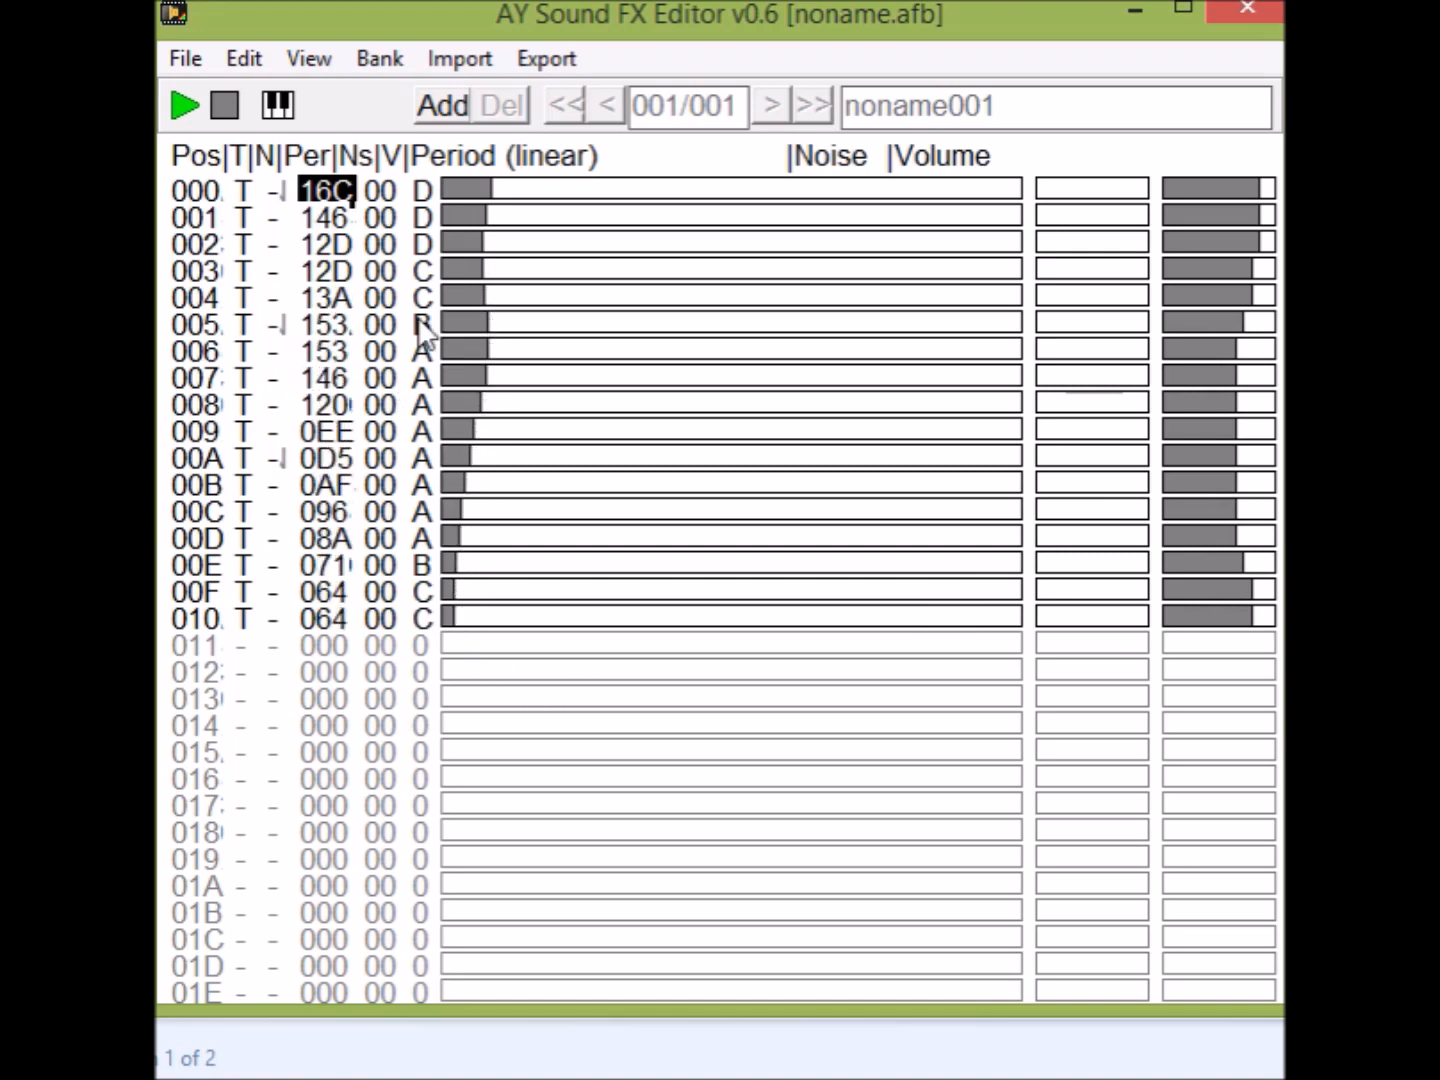
Redraw the periods of positions 000–003 so they fall from 1EA to 153, and play the effect.
left_click(493, 270)
left_click_drag(491, 260, 511, 190)
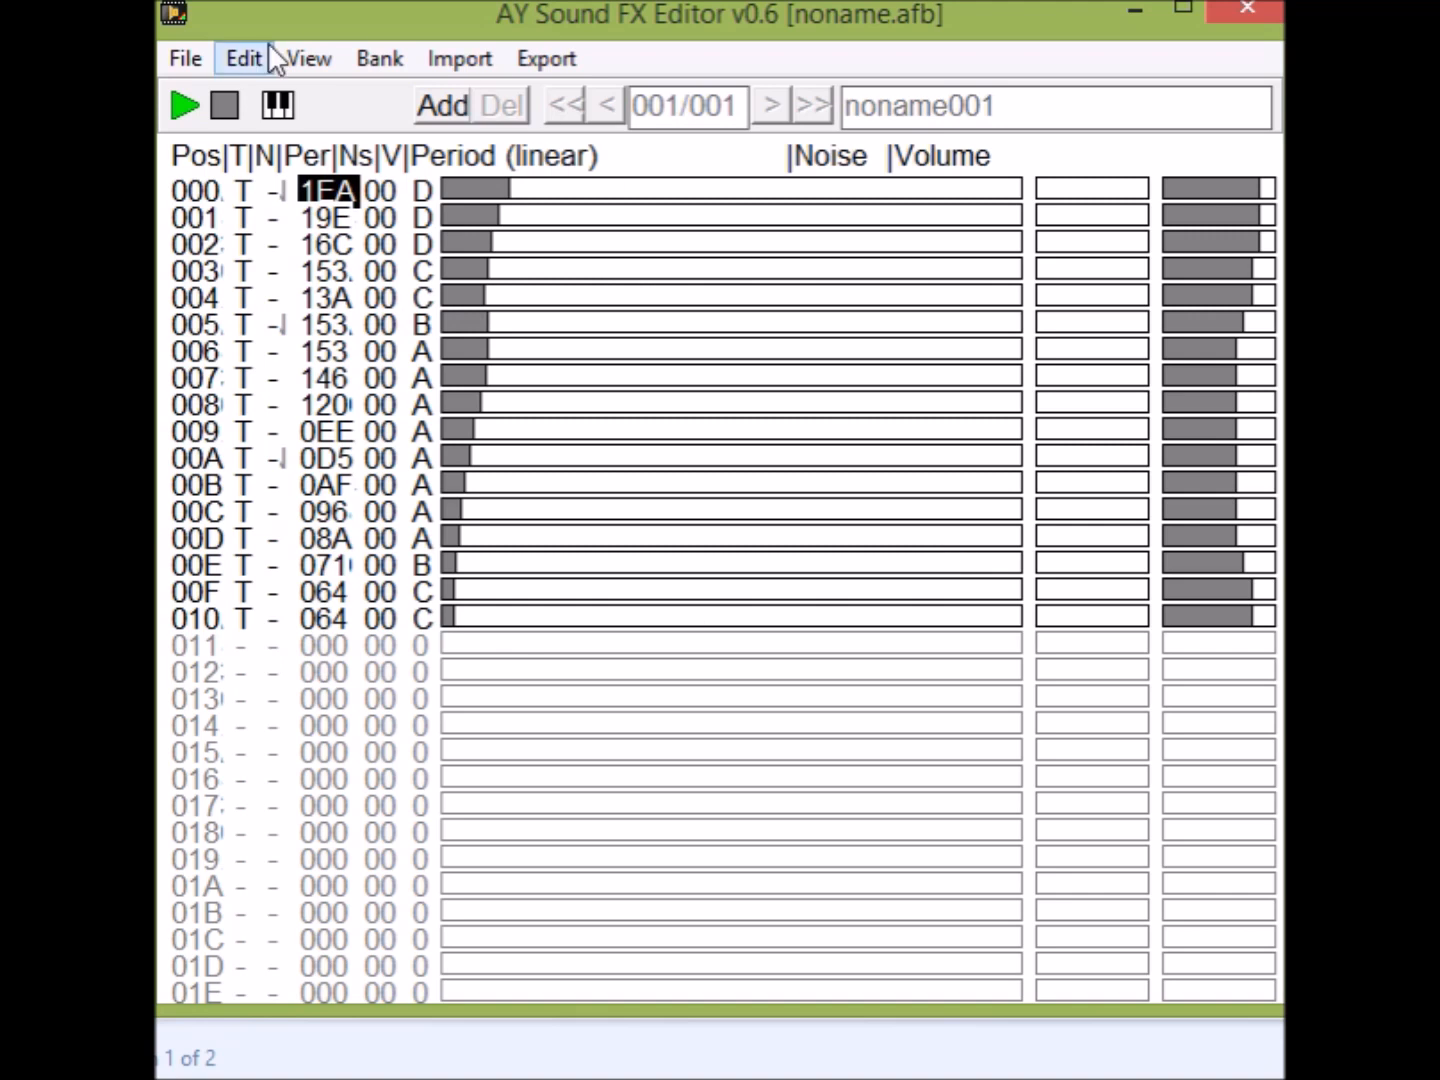
left_click(181, 98)
left_click(181, 98)
left_click(181, 97)
Reshape the periods of positions 005–008 to fall from 12D to 0FB, and play the effect.
left_click(489, 326)
mouse_move(488, 318)
left_mouse_down()
mouse_move(482, 413)
mouse_move(490, 365)
left_mouse_up()
left_click(176, 117)
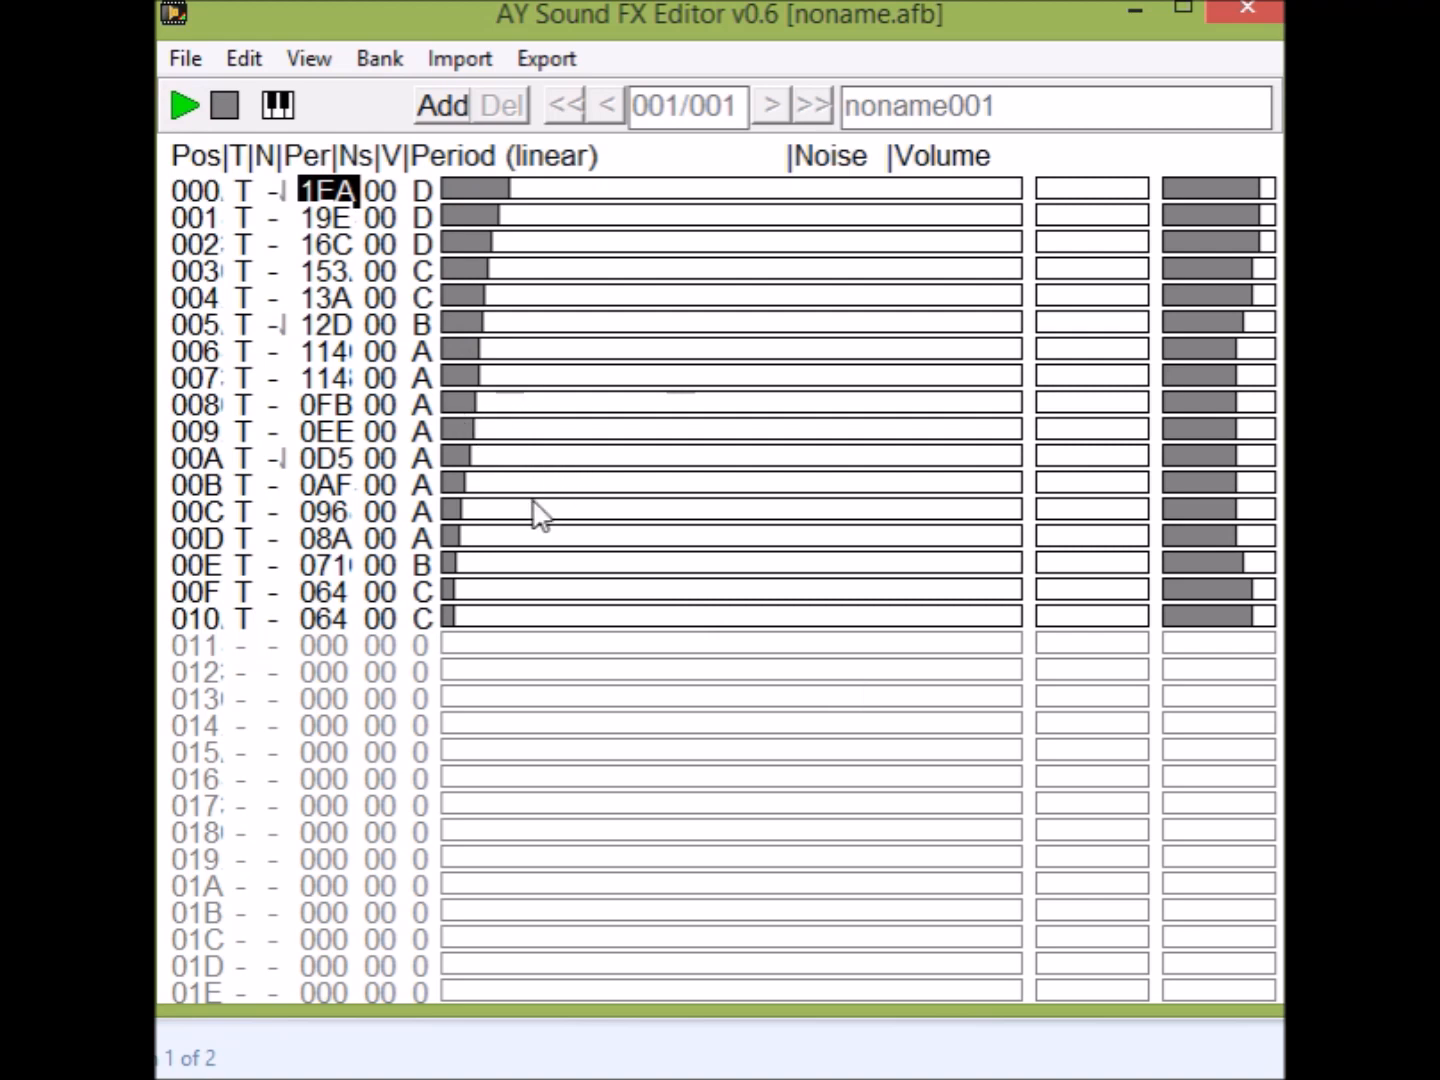
Redraw the periods over positions 006–010, dipping to 08A at 00A and rising to 356 at 010, and play the effect.
mouse_move(460, 477)
left_mouse_down()
mouse_move(486, 587)
mouse_move(523, 618)
left_mouse_up()
left_click(468, 456)
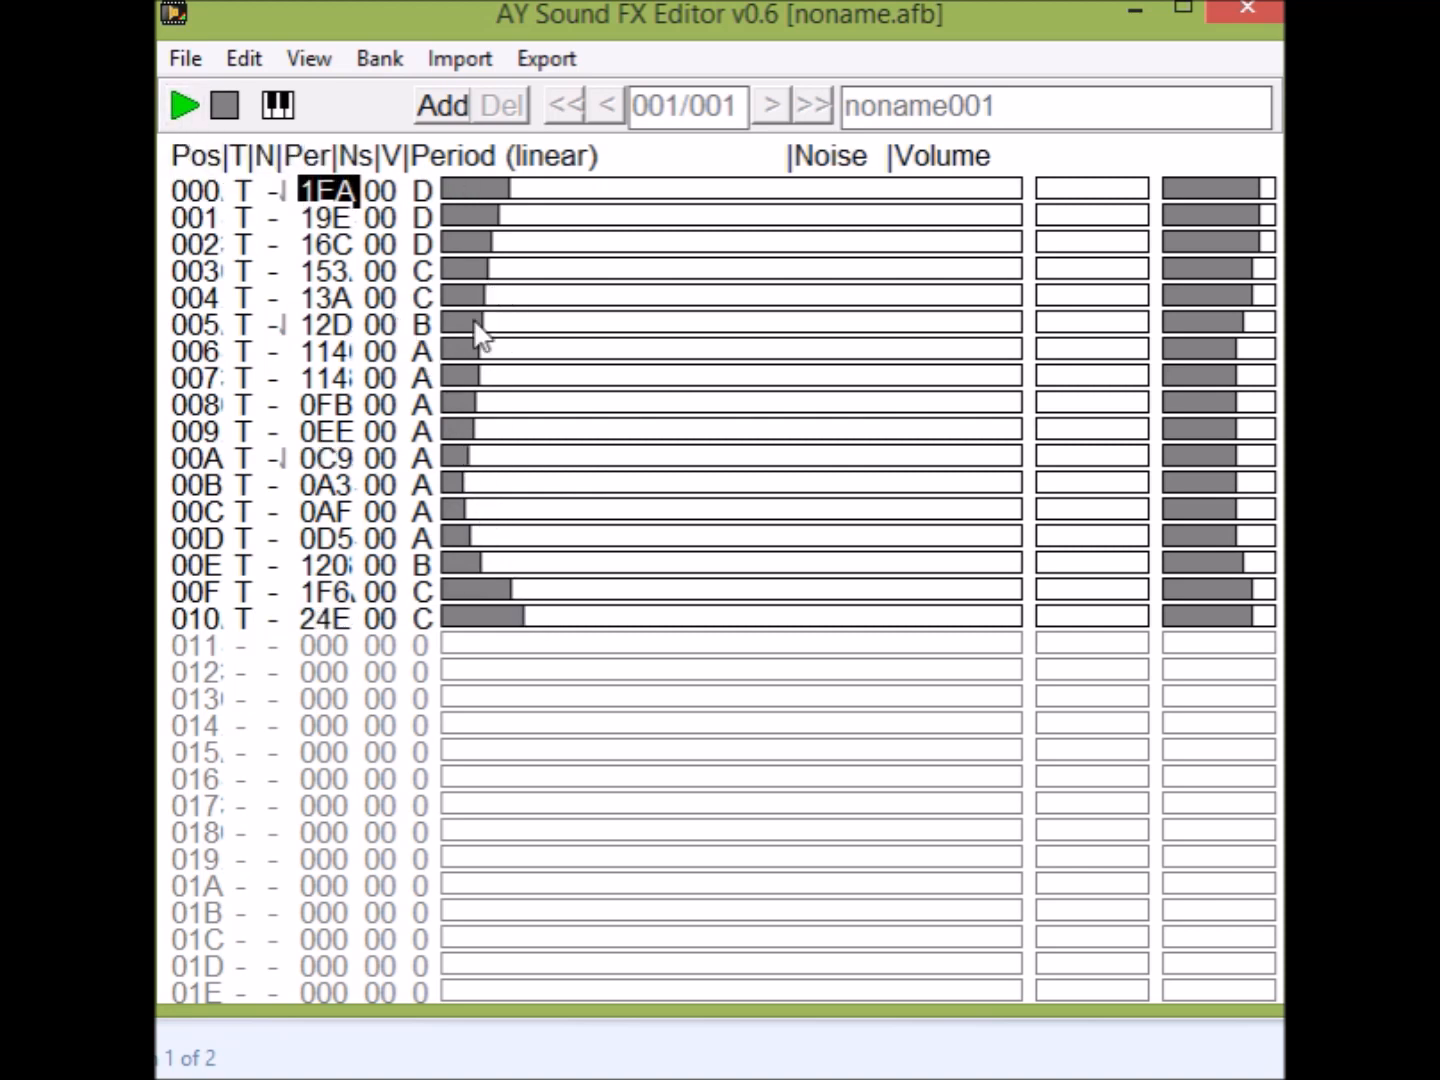
mouse_move(480, 349)
left_mouse_down()
mouse_move(473, 505)
mouse_move(562, 617)
left_mouse_up()
left_click(182, 106)
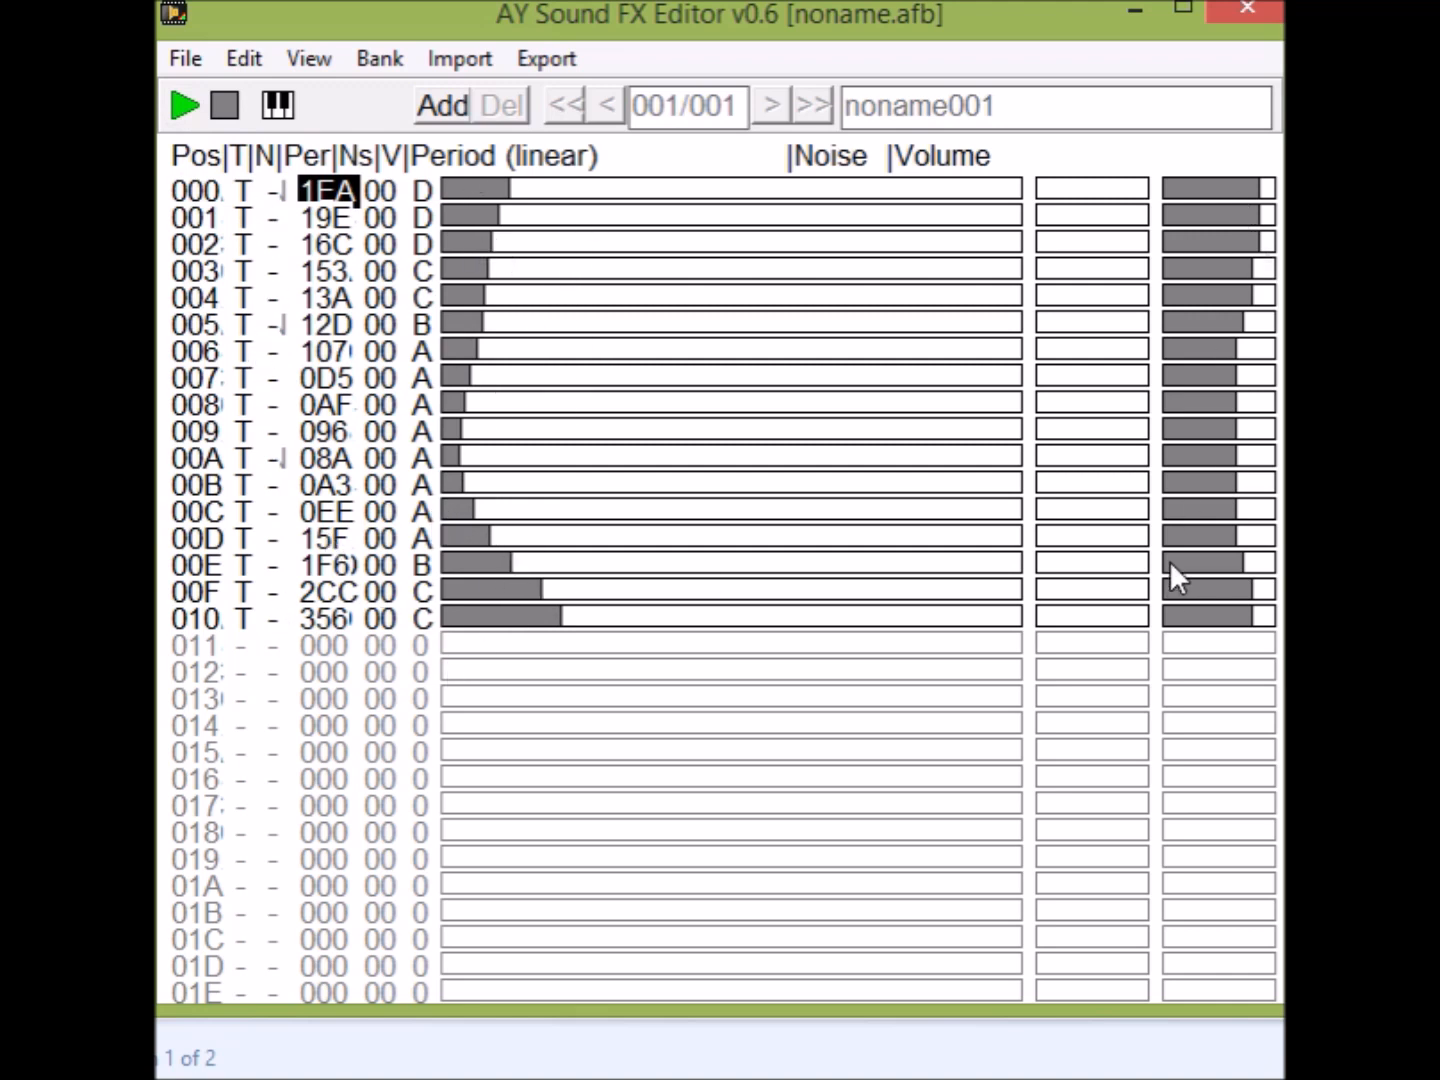
Redraw the volume fading from C at position 000 to 3 at position 010, and play the effect.
left_click_drag(1263, 198, 1190, 628)
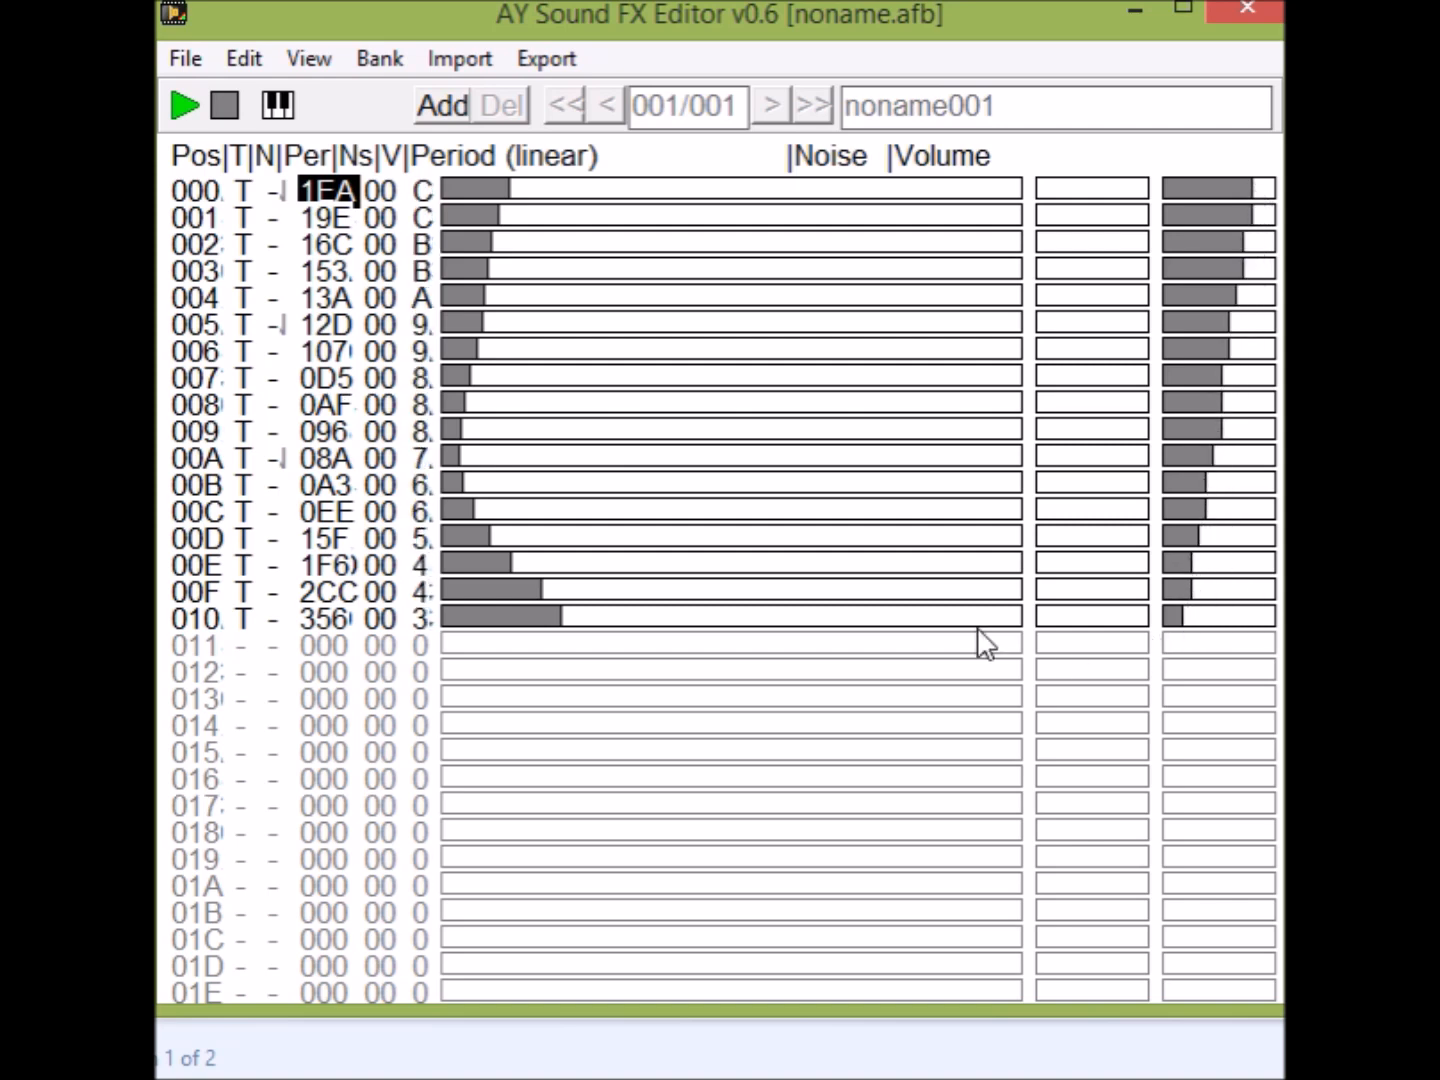
left_click(187, 103)
left_click(187, 104)
Redraw the volume rising from 2 to F over positions 000–010, replace it with a curve peaking at F over 007–00B, and play each version.
left_click_drag(1177, 190, 1278, 627)
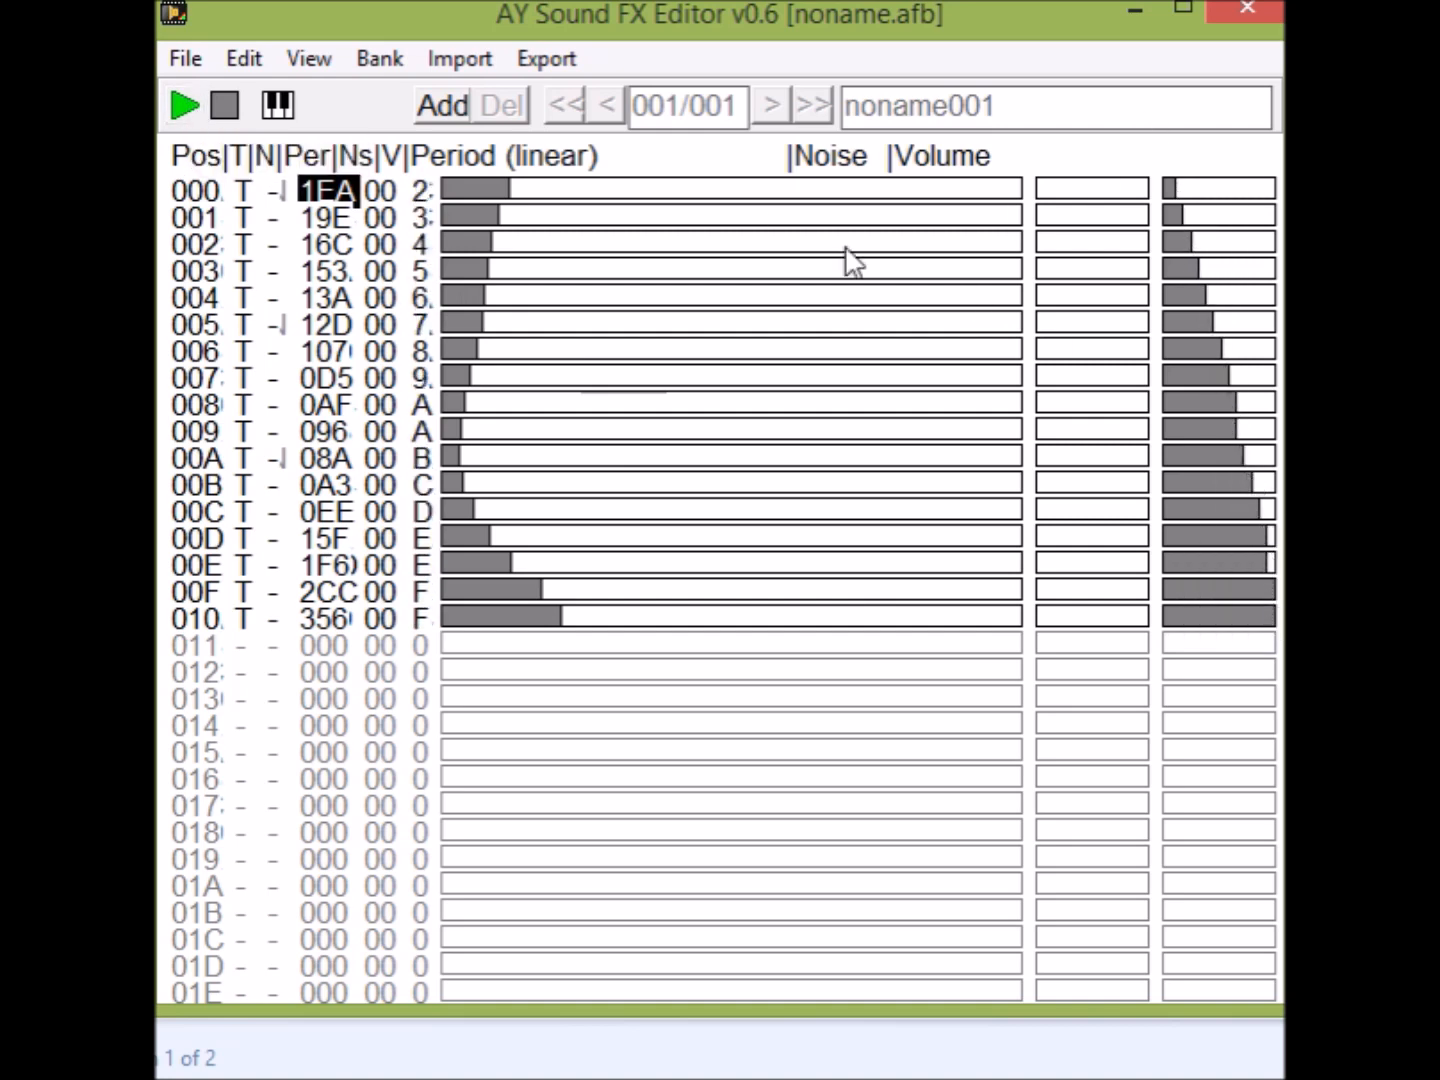
left_click(184, 101)
left_click(183, 106)
mouse_move(1165, 190)
left_mouse_down()
mouse_move(1274, 474)
mouse_move(1165, 622)
left_mouse_up()
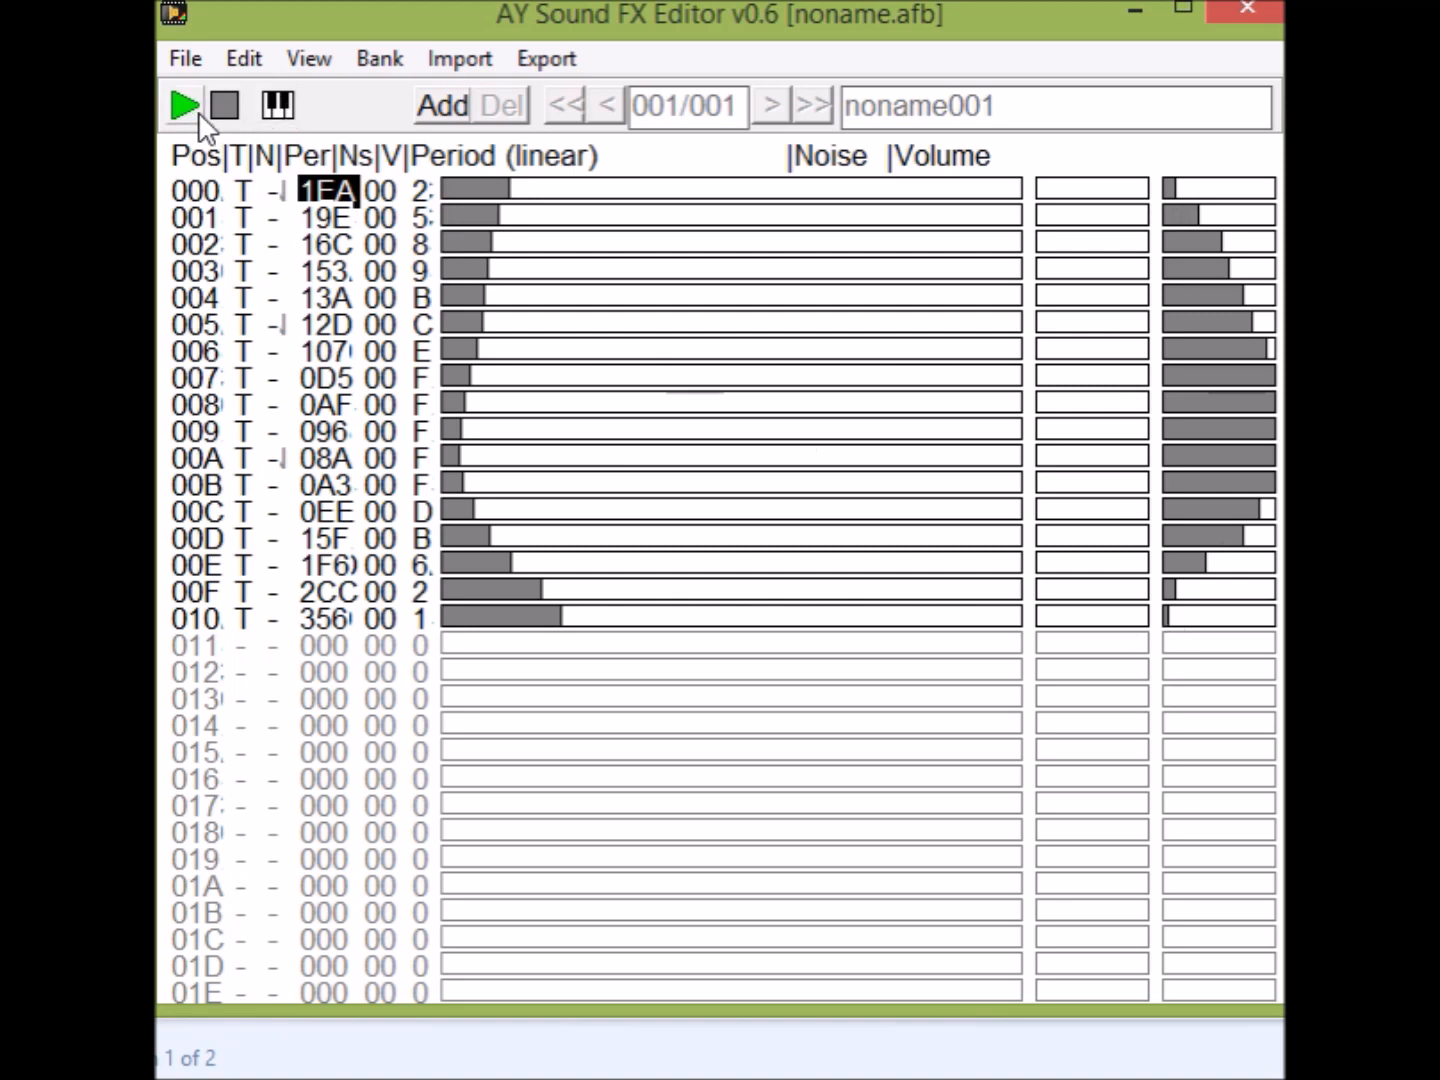
left_click(192, 115)
Select all positions of the effect and delete their contents.
left_click(244, 62)
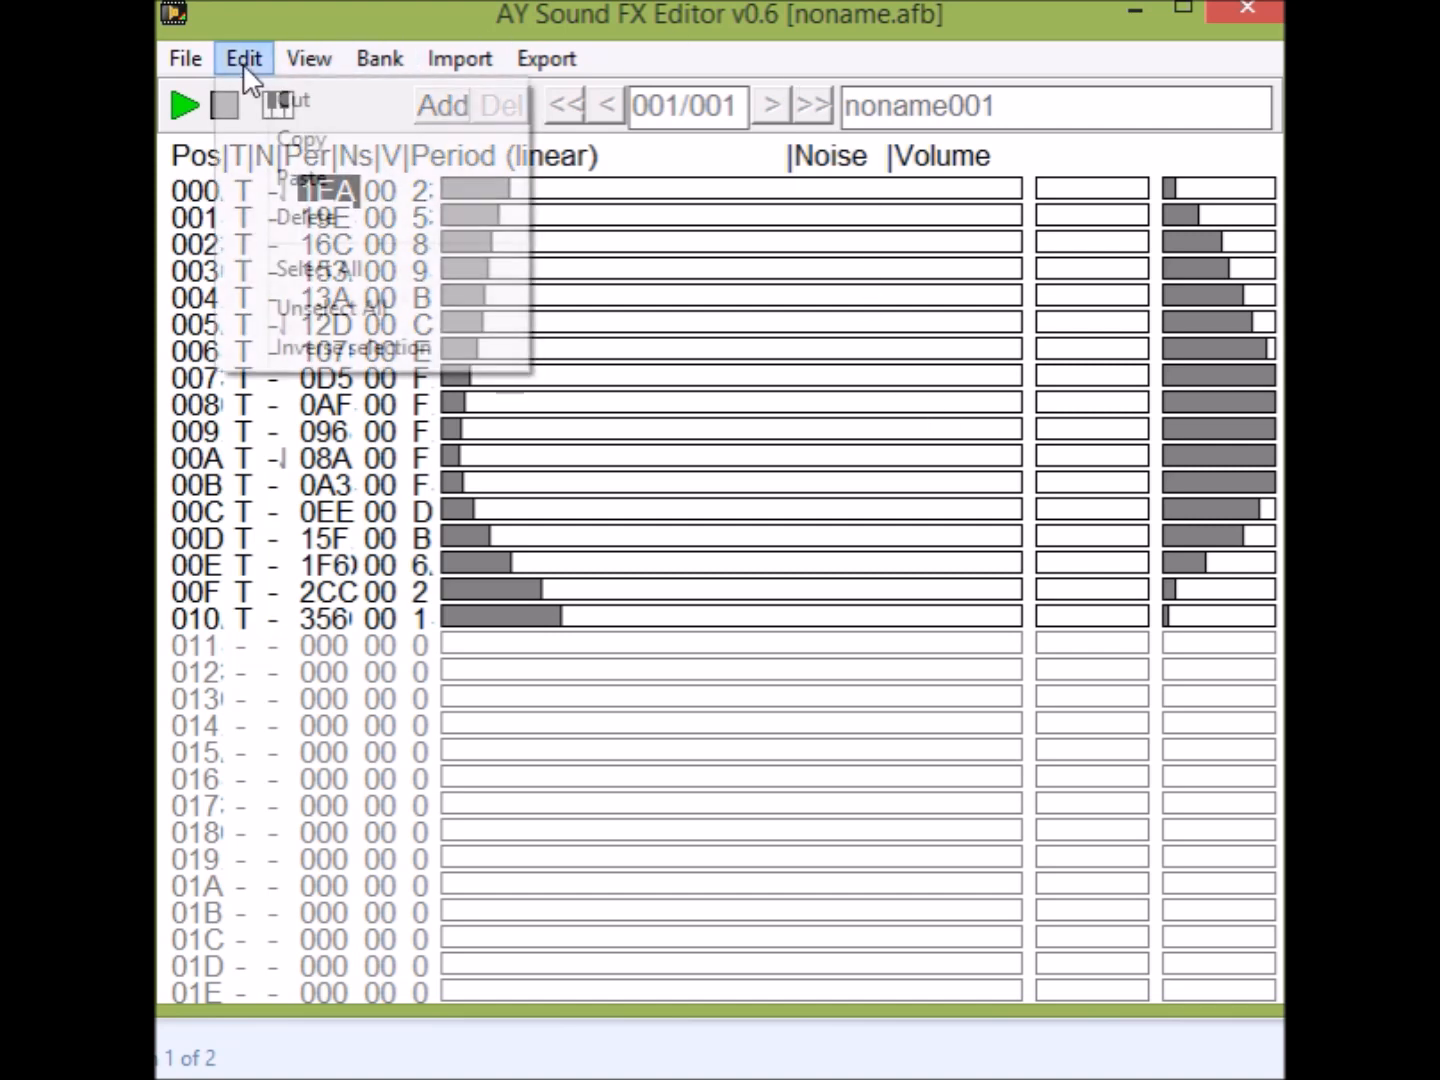
left_click(322, 262)
left_click(247, 55)
left_click(305, 218)
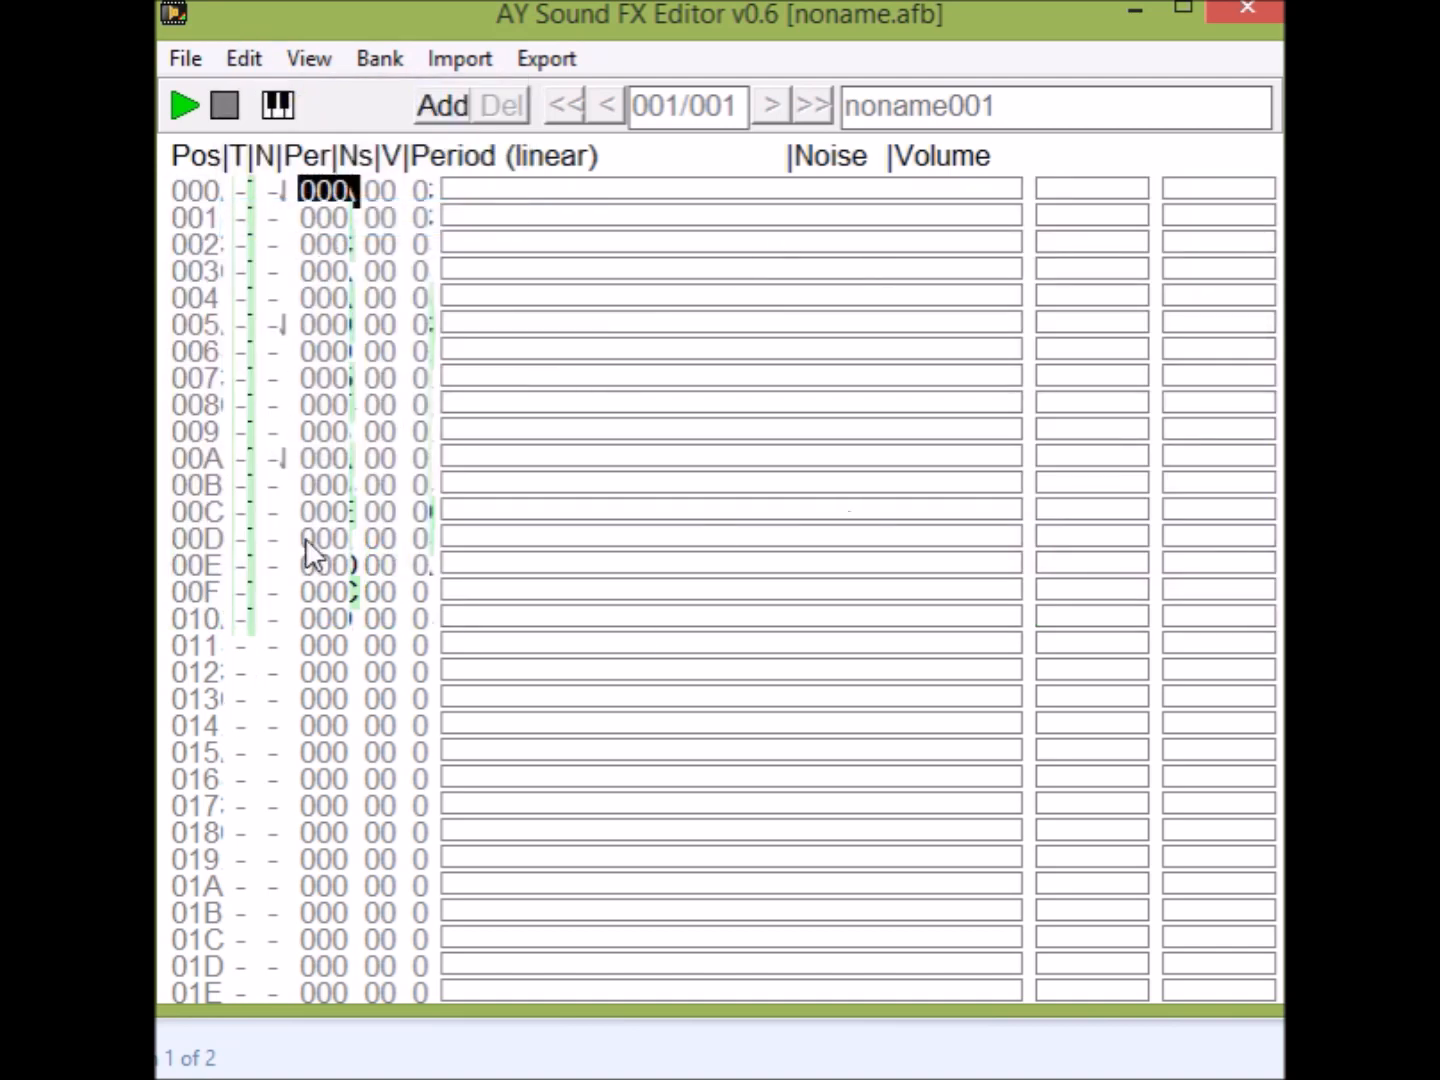
Enable noise for positions 000–010, draw noise values between 16 and 1B and volumes between 8 and B, and play the effect.
left_click_drag(276, 211, 285, 626)
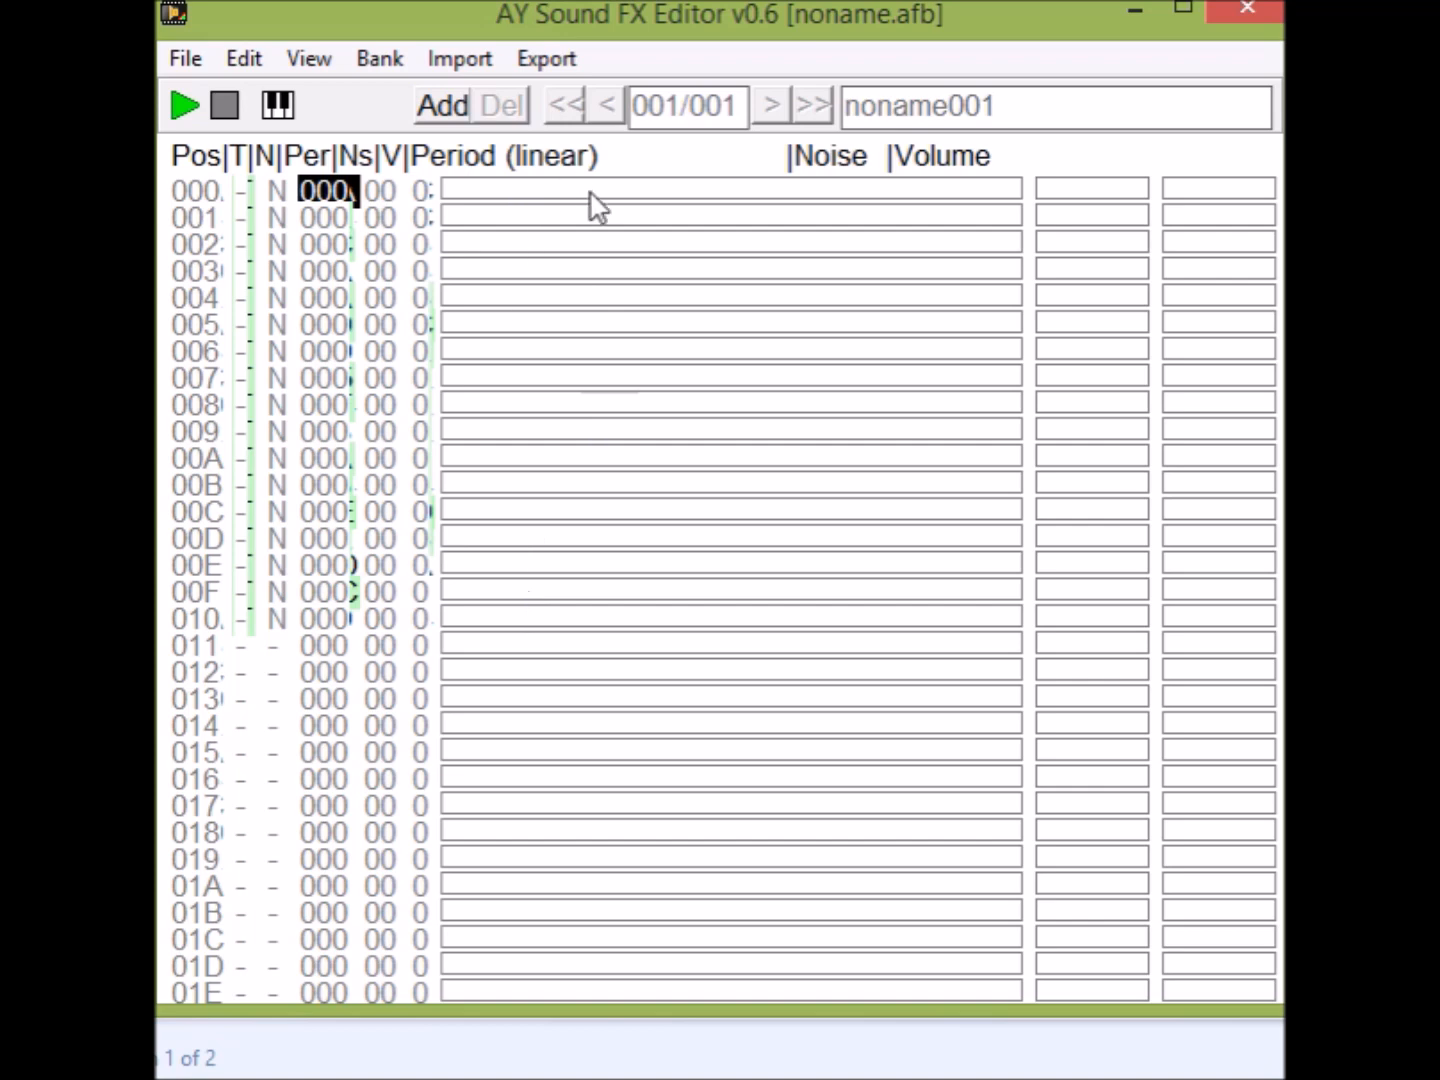
mouse_move(1127, 195)
left_mouse_down()
mouse_move(1135, 469)
mouse_move(1116, 615)
left_mouse_up()
mouse_move(1228, 190)
left_mouse_down()
mouse_move(1239, 467)
mouse_move(1220, 616)
left_mouse_up()
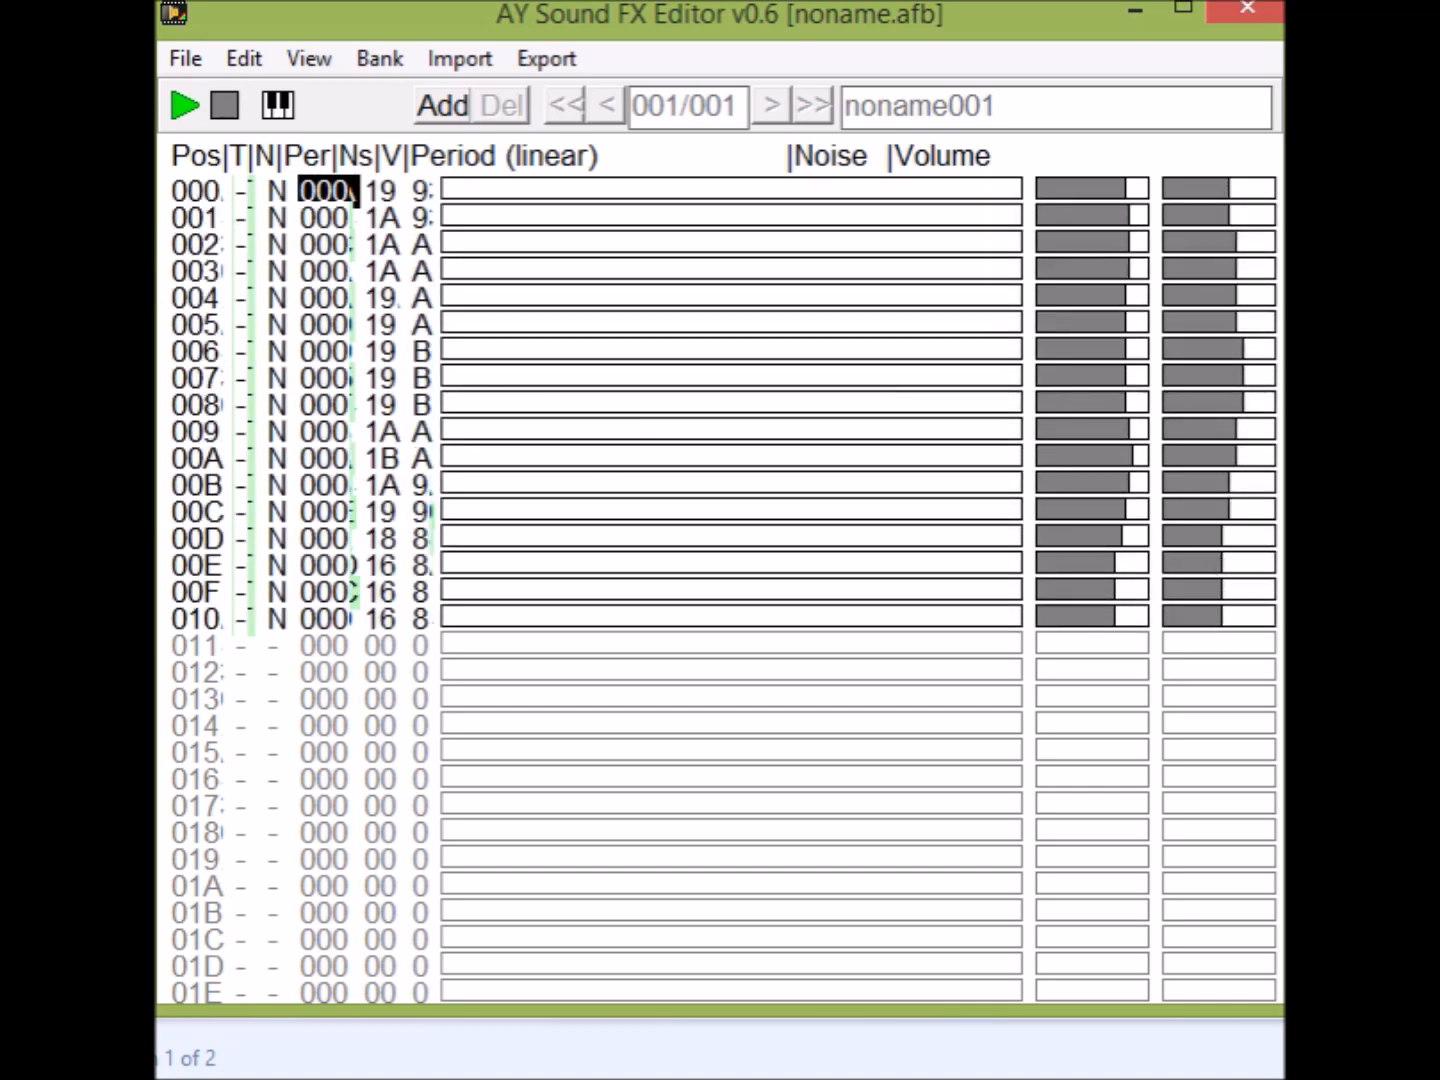
left_click(185, 114)
Redraw the noise rising from 06 to 1E over positions 000–010, replace it with a curve falling from 1F to 04, and play each version.
left_click_drag(1060, 185, 1152, 628)
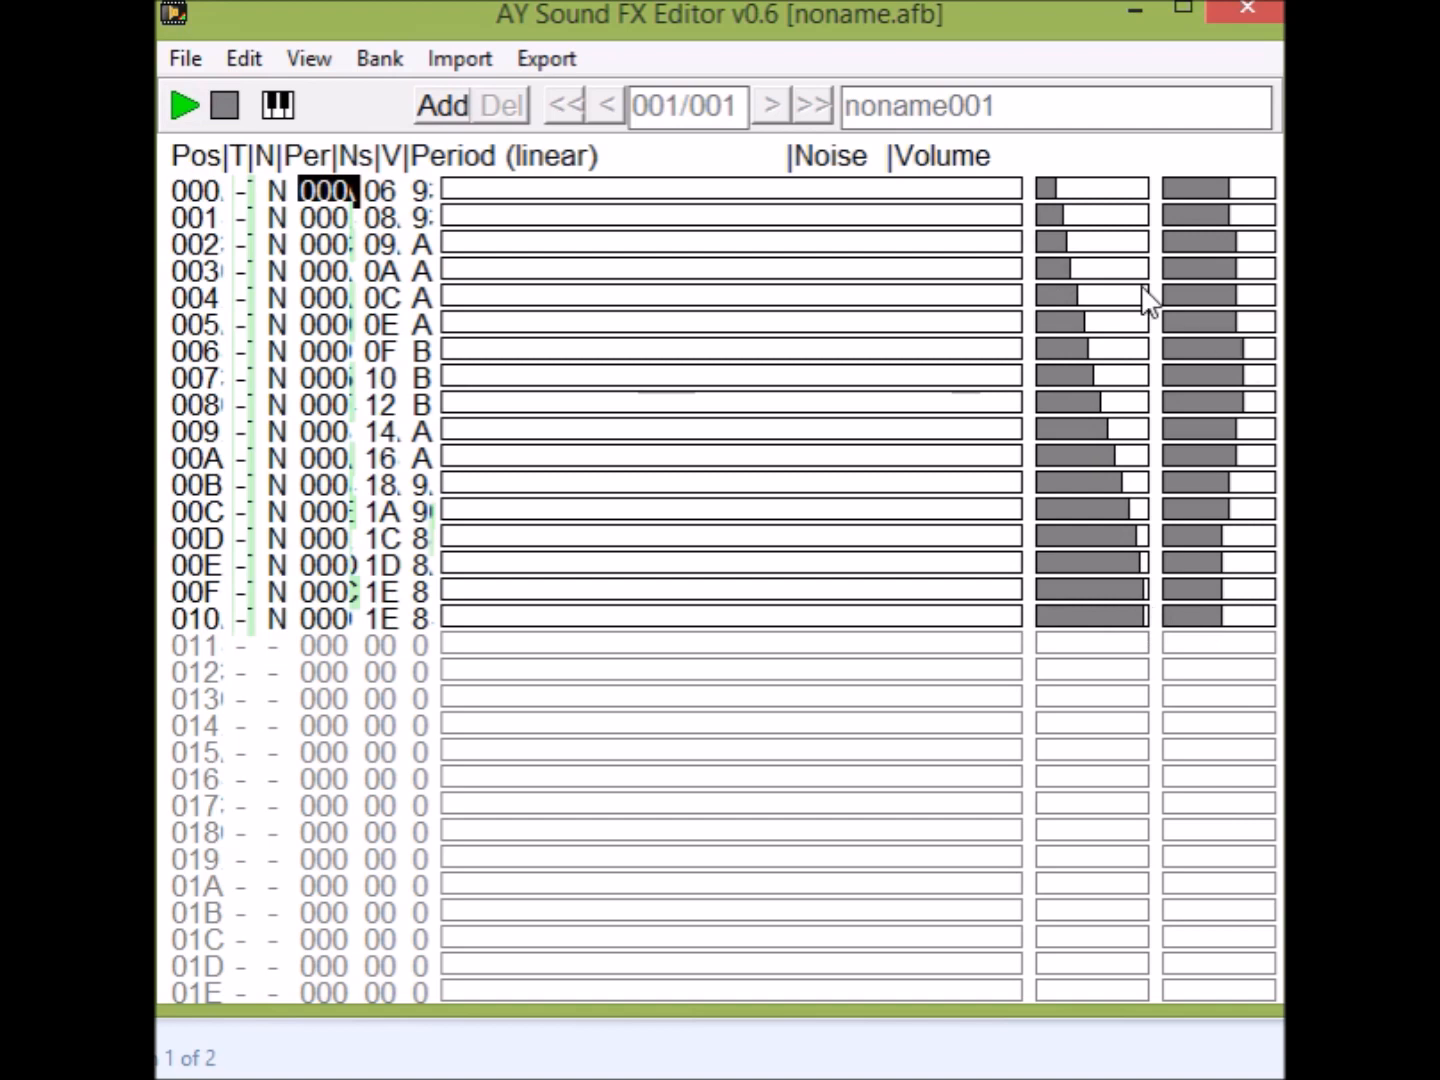
left_click(176, 97)
mouse_move(1053, 612)
left_mouse_down()
mouse_move(1095, 355)
mouse_move(1150, 190)
left_mouse_up()
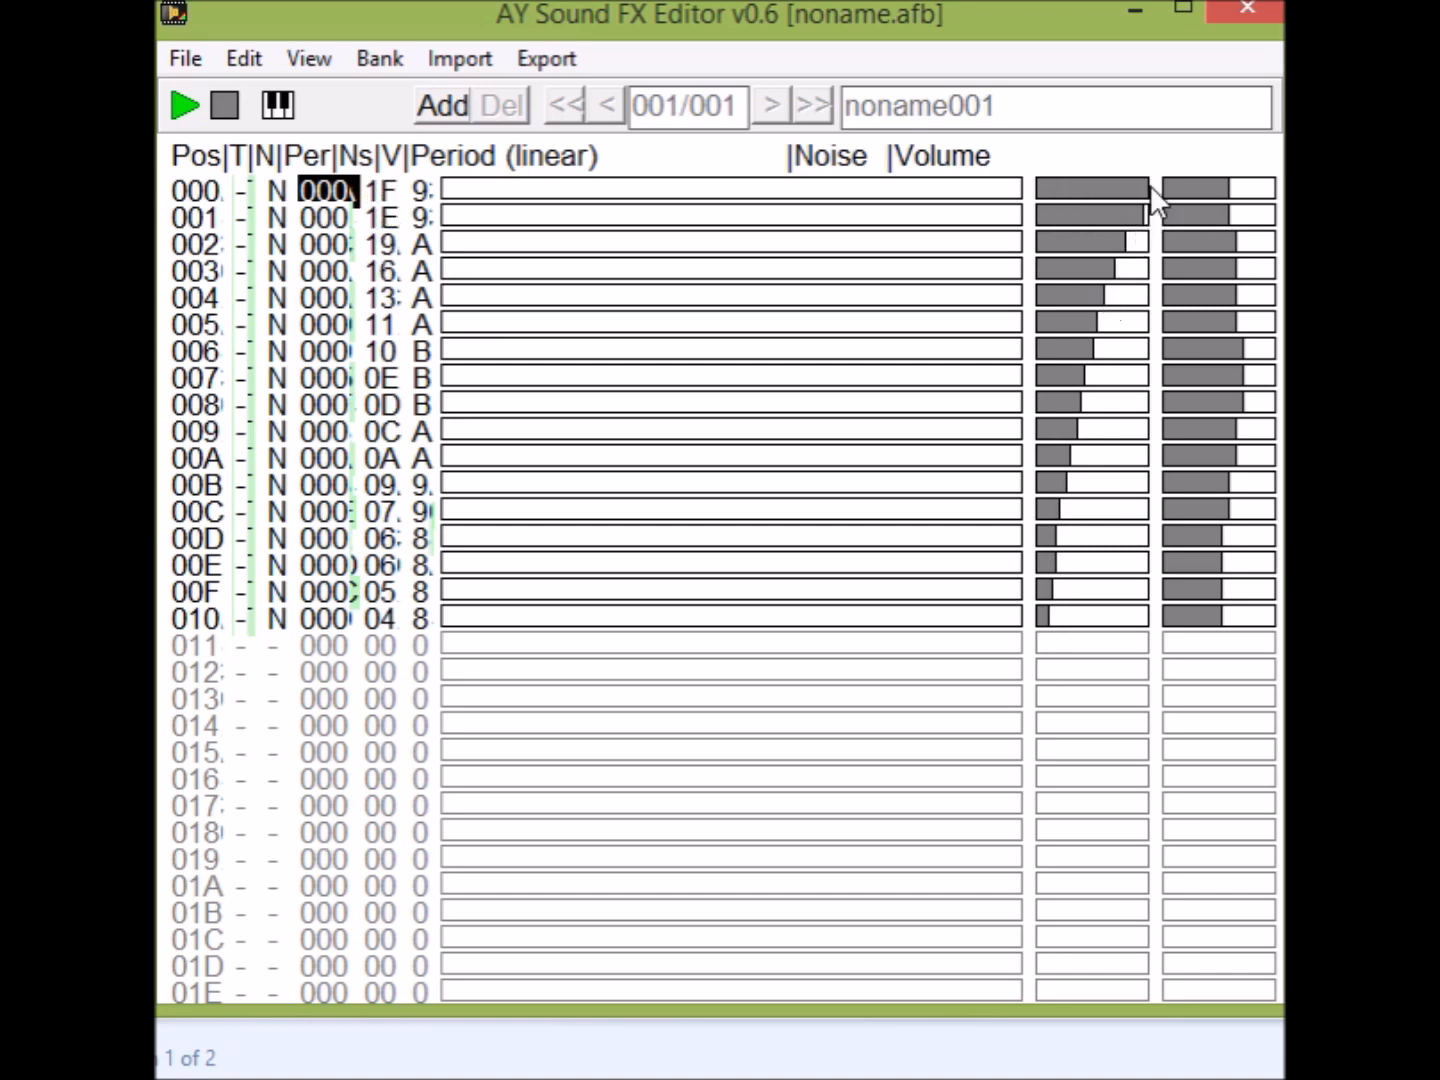
left_click(182, 103)
left_click(182, 104)
Redraw the volume fading from E to 3 over positions 000–011, replace it with a rise from 1 to F, and play the effect.
mouse_move(1268, 188)
left_mouse_down()
mouse_move(1257, 320)
mouse_move(1204, 540)
left_mouse_up()
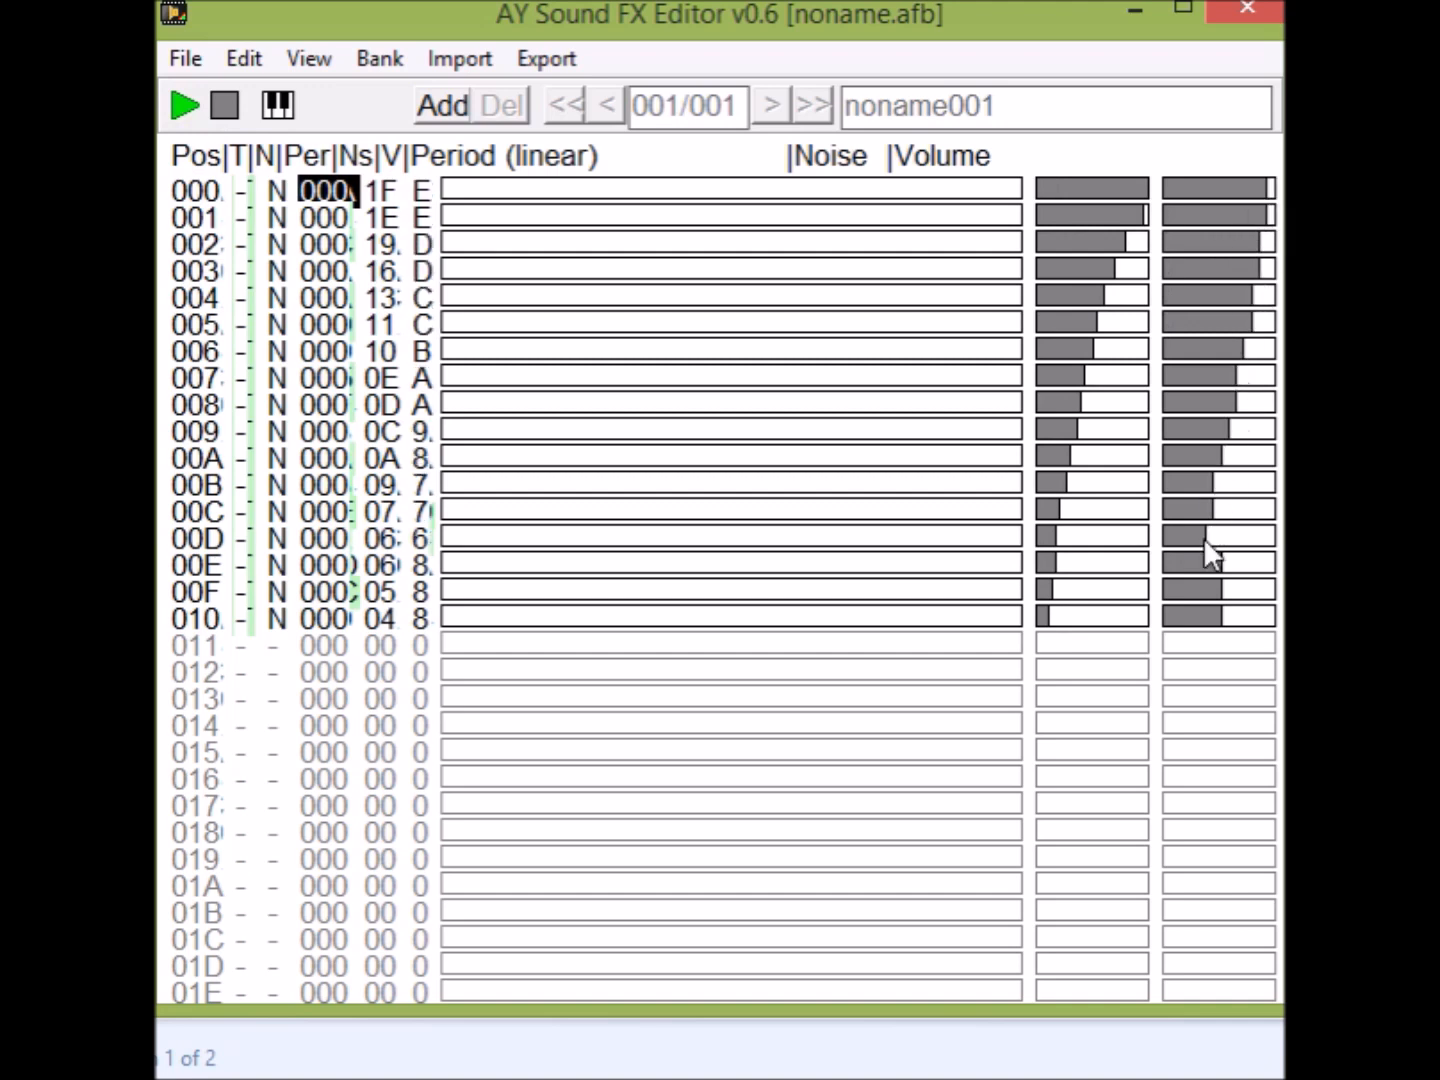
left_click_drag(1184, 627, 1183, 634)
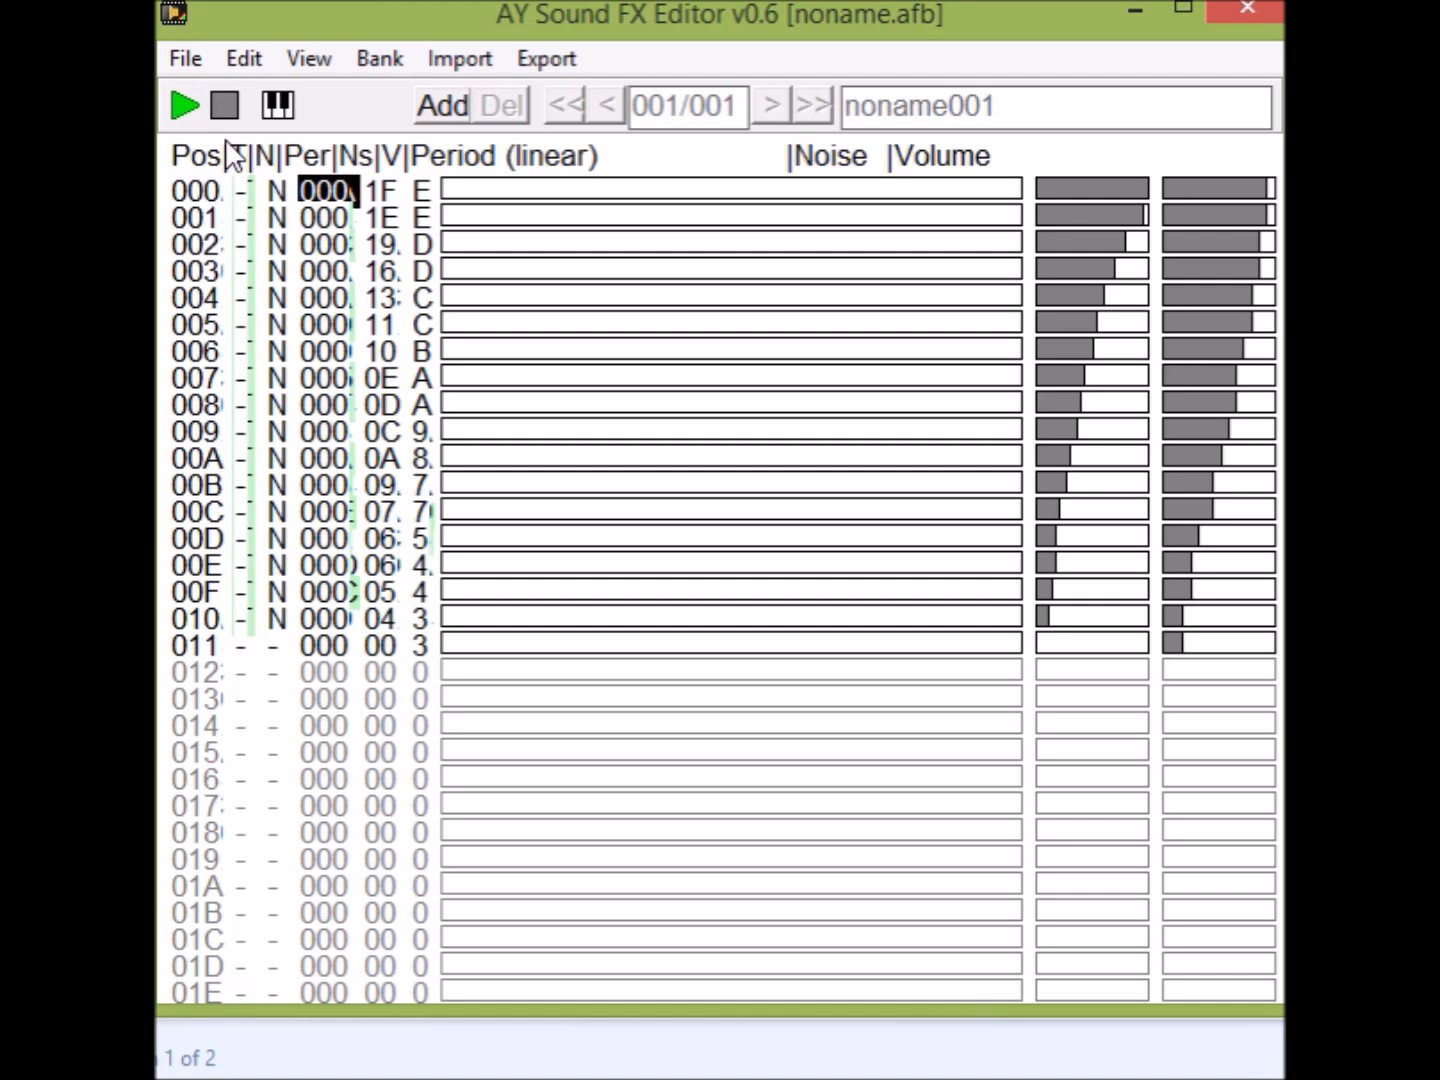
left_click_drag(1166, 187, 1279, 640)
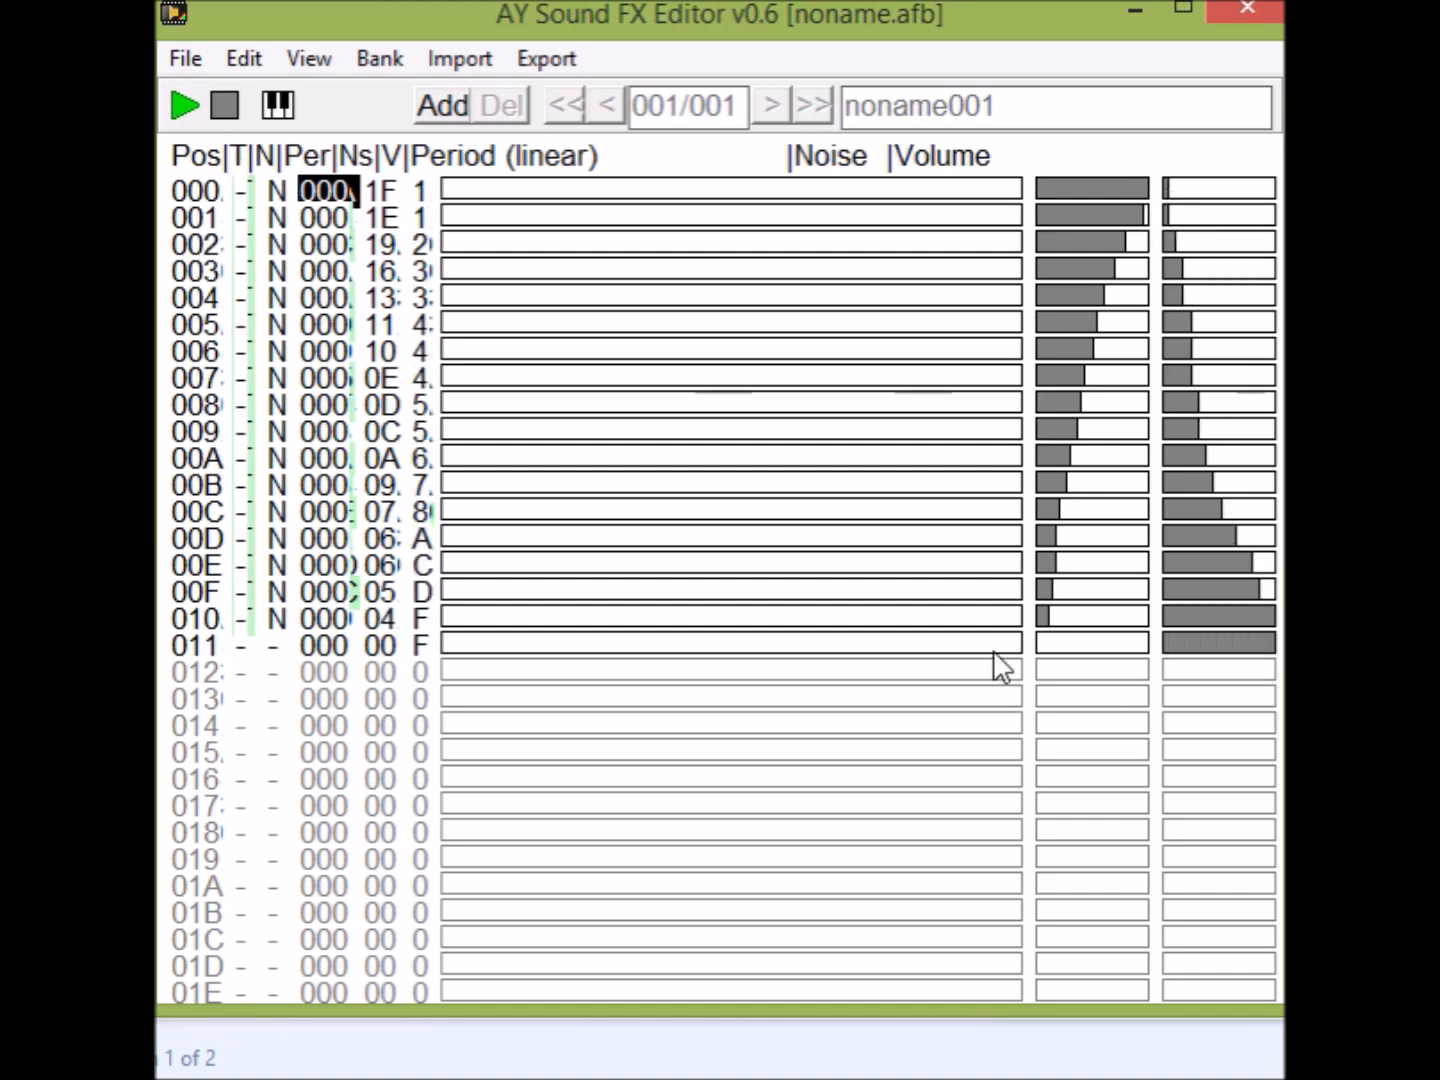
left_click(176, 118)
Enable noise at position 011 with value 02, and redraw the volume over positions 000–008 falling from F to 2.
left_click(1040, 646)
left_click(1041, 645)
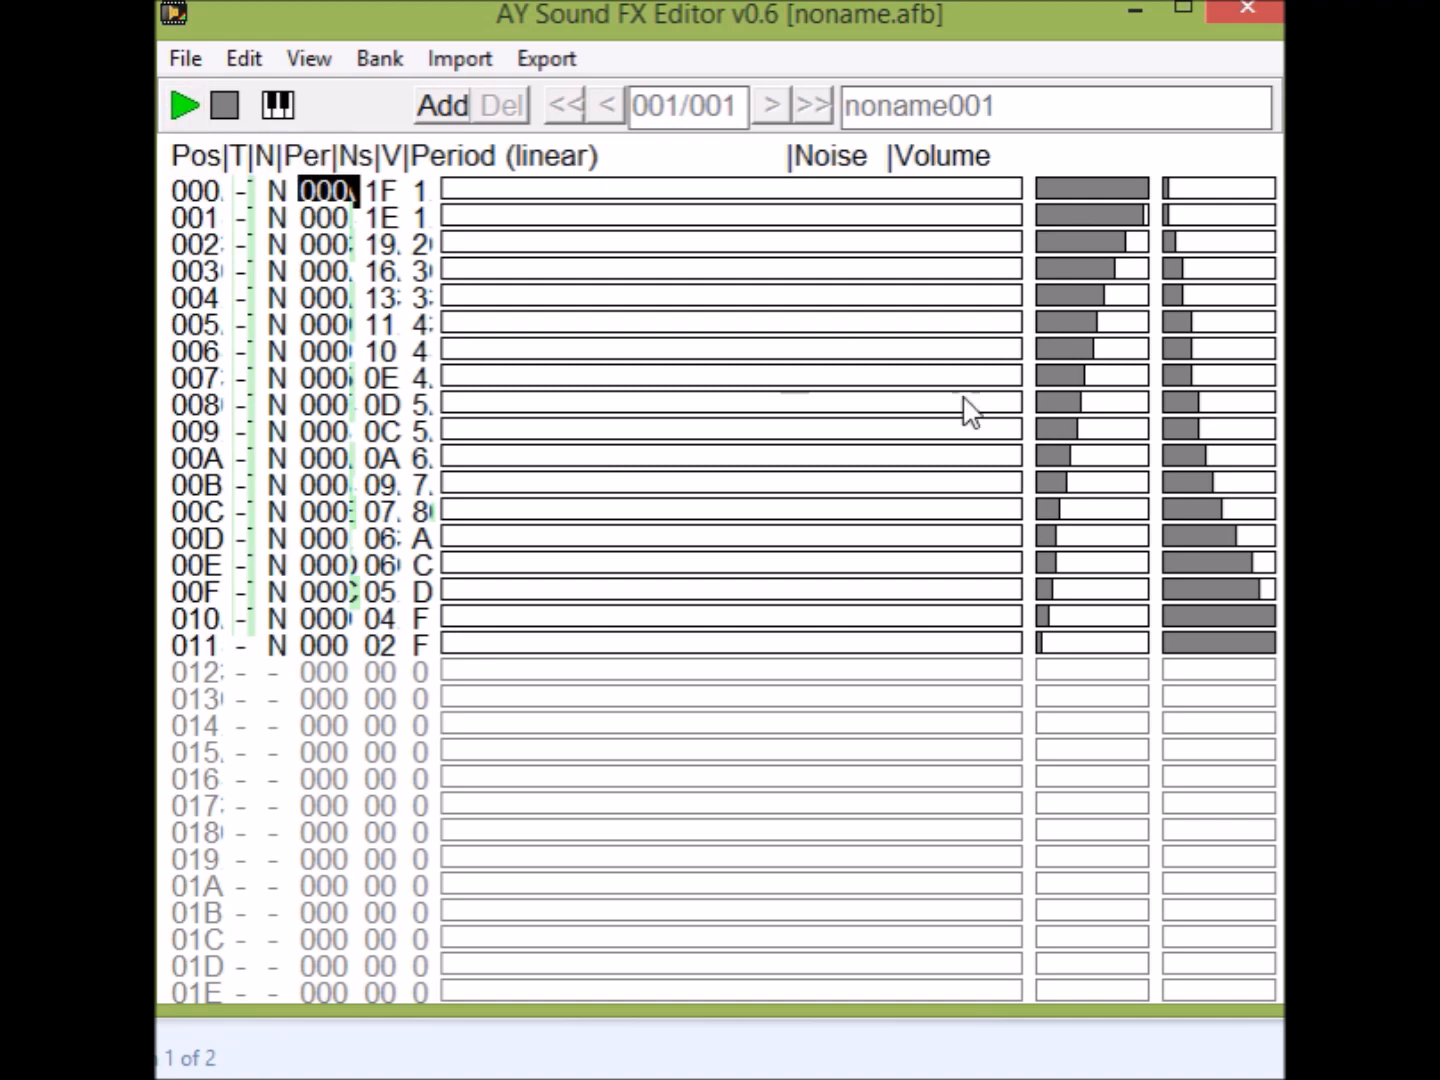
left_click_drag(1262, 190, 1175, 405)
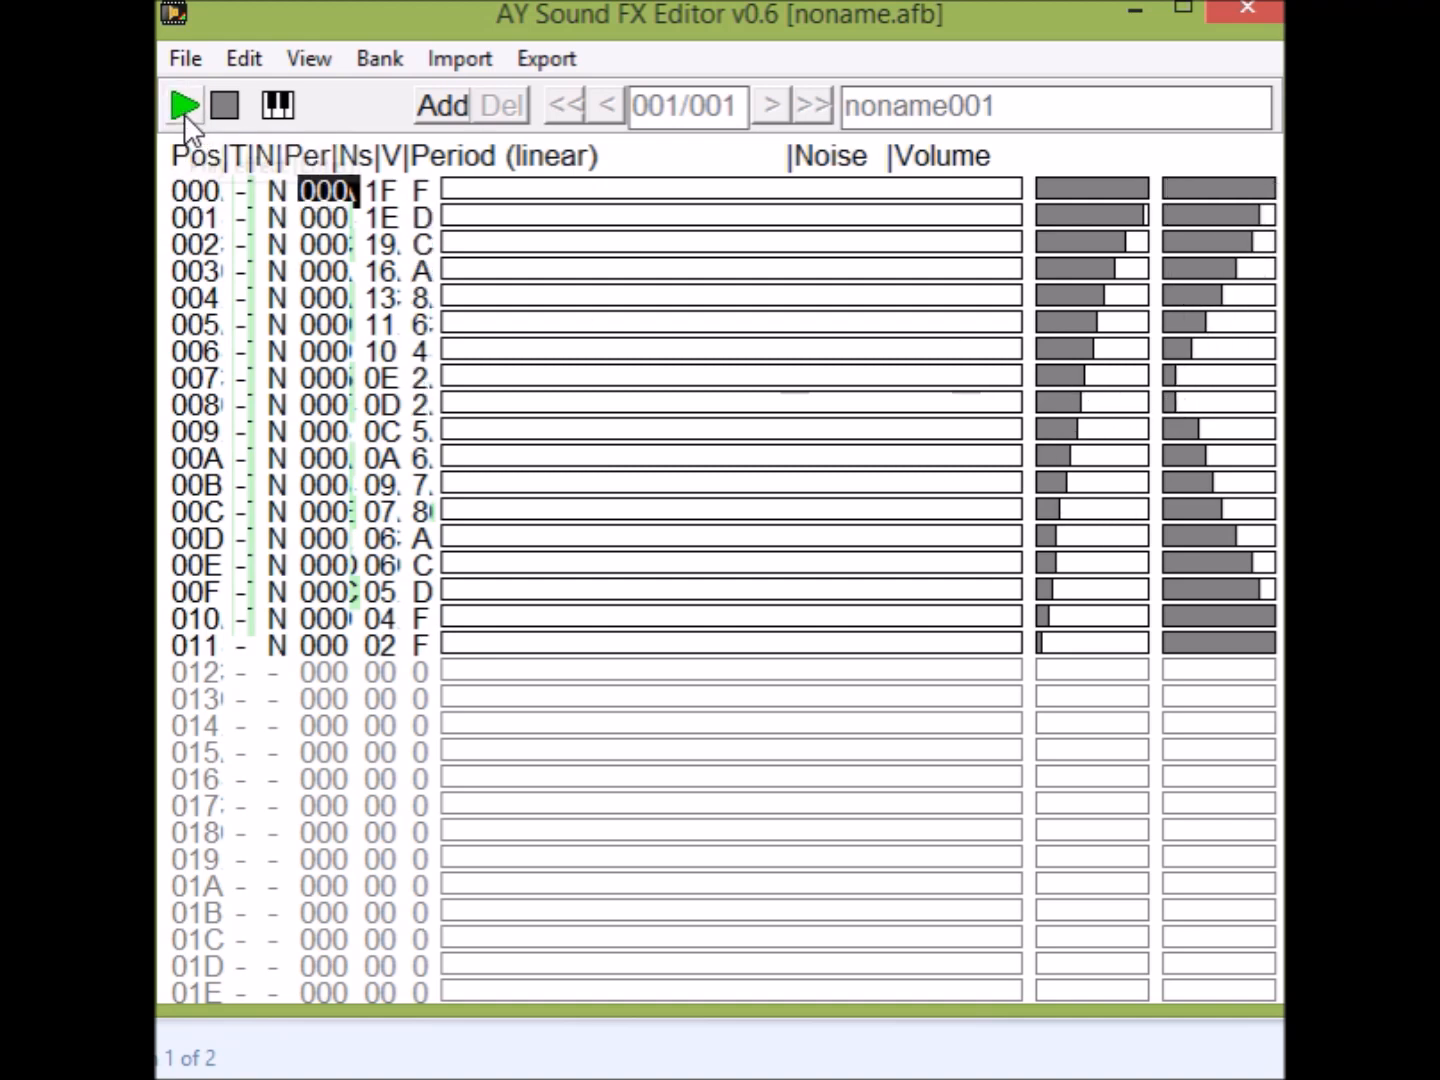
Redraw the volume from F at 001 down to 6 over 007–00B, up to A at 00D and down to 2 at 011, playing the effect.
left_click_drag(1276, 215, 1212, 446)
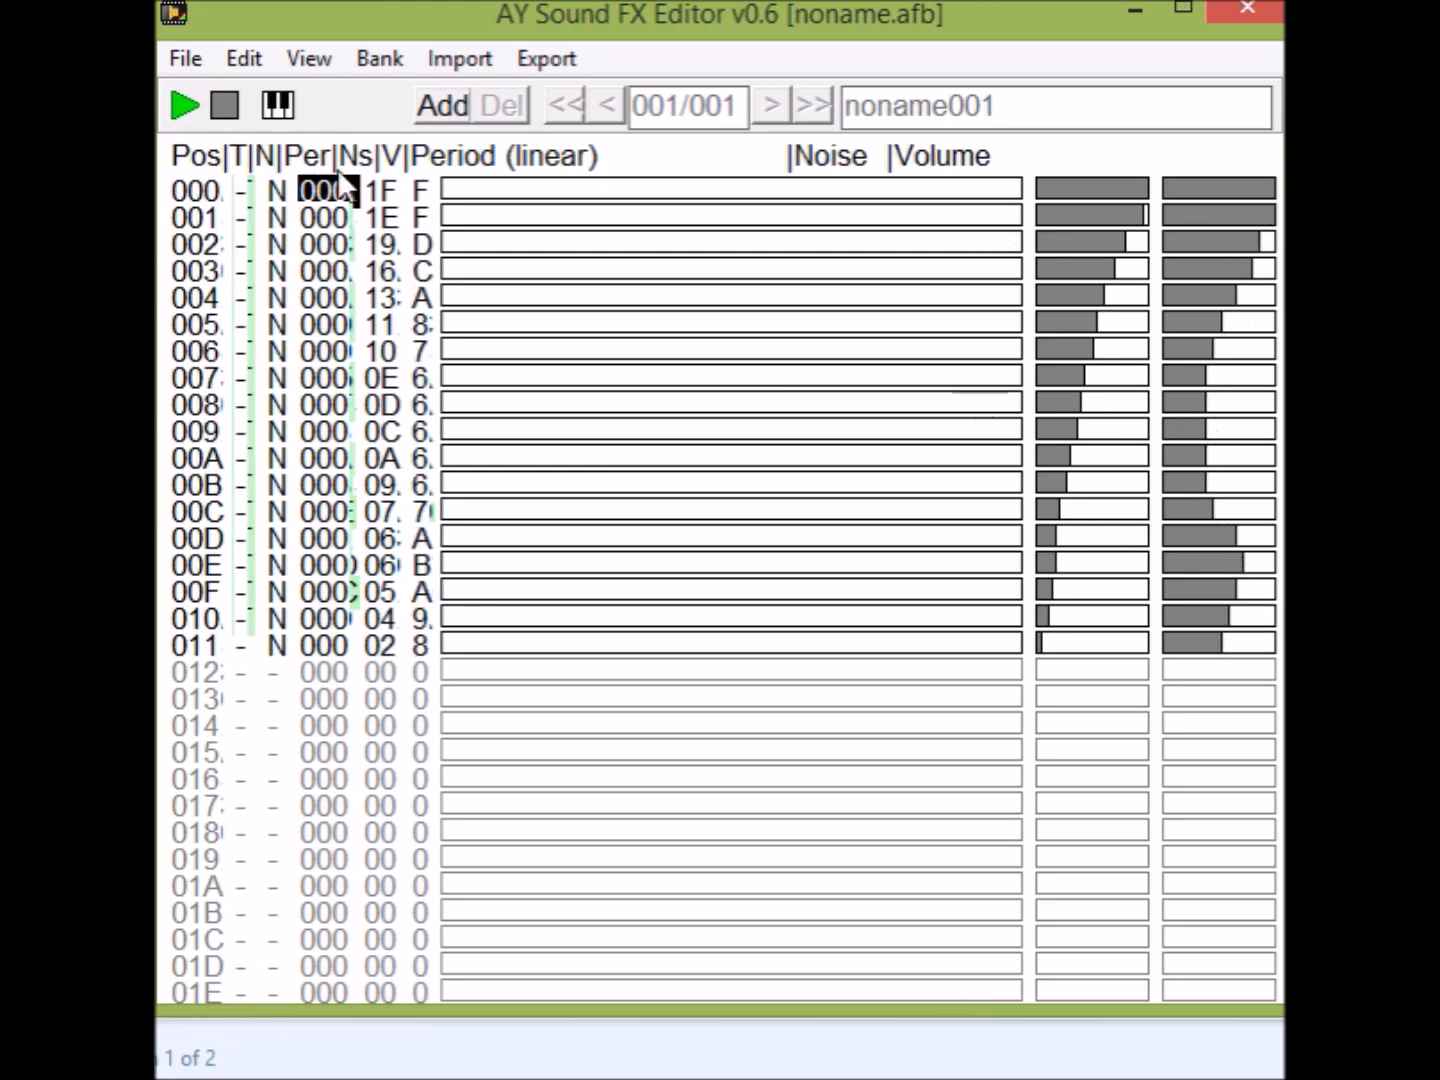
left_click(178, 102)
left_click_drag(1235, 567, 1202, 599)
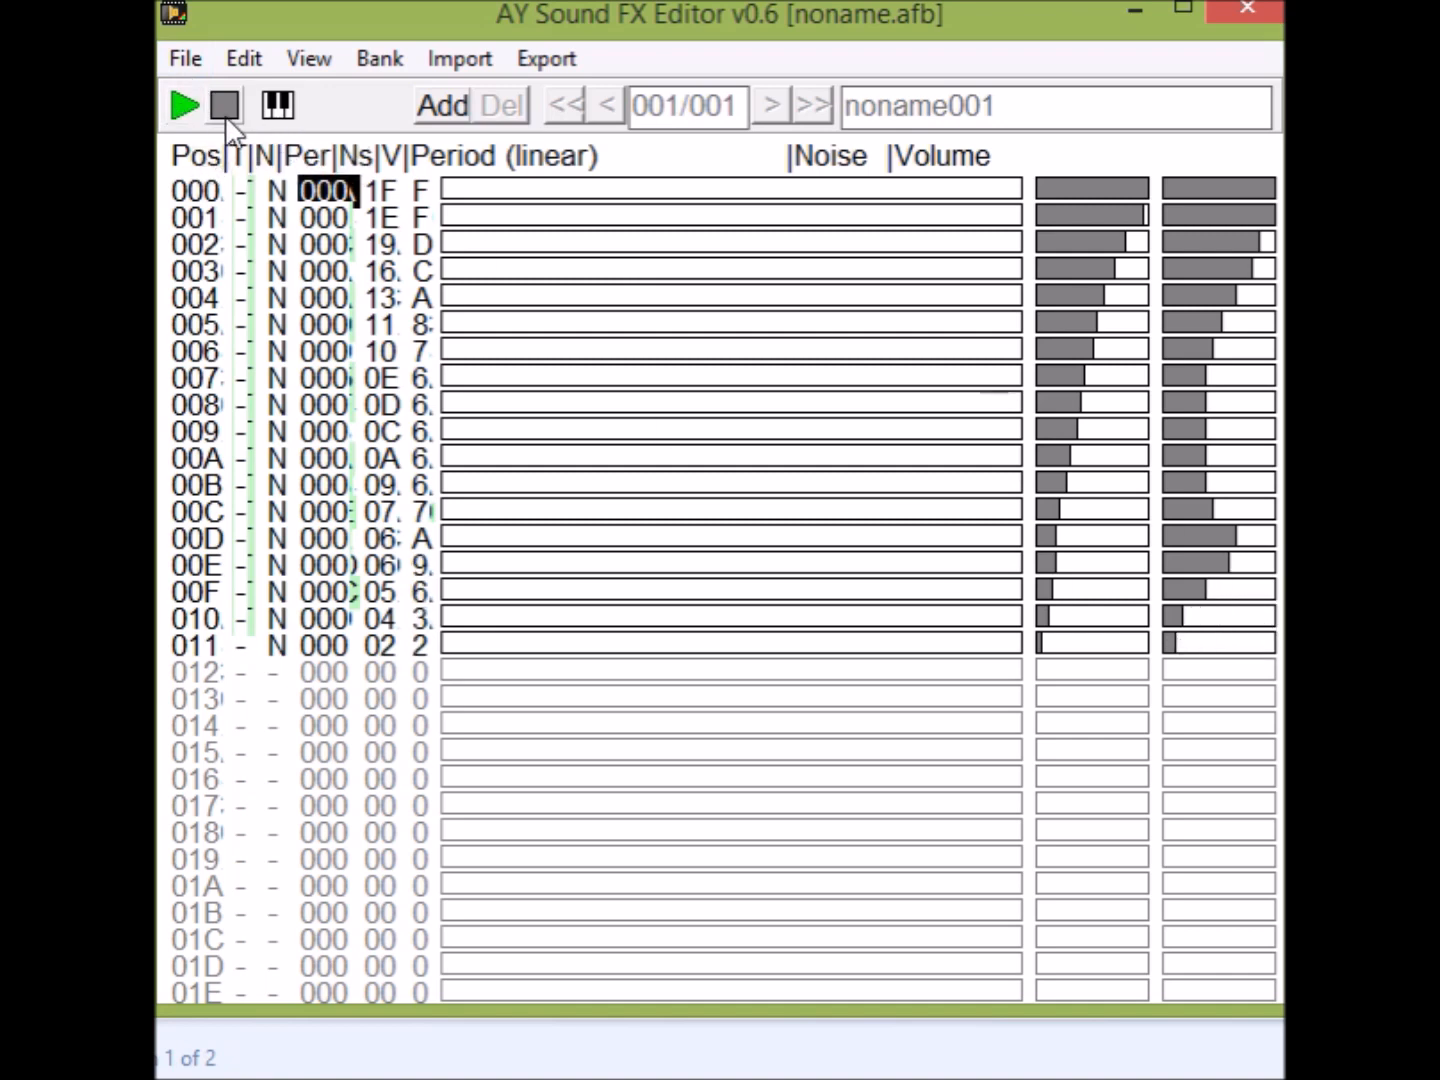
left_click(185, 110)
Reshape the noise over positions 000–011, falling from 18 to 02 at 00B–00C and rising to 1E at 011.
left_click_drag(1053, 532, 1102, 632)
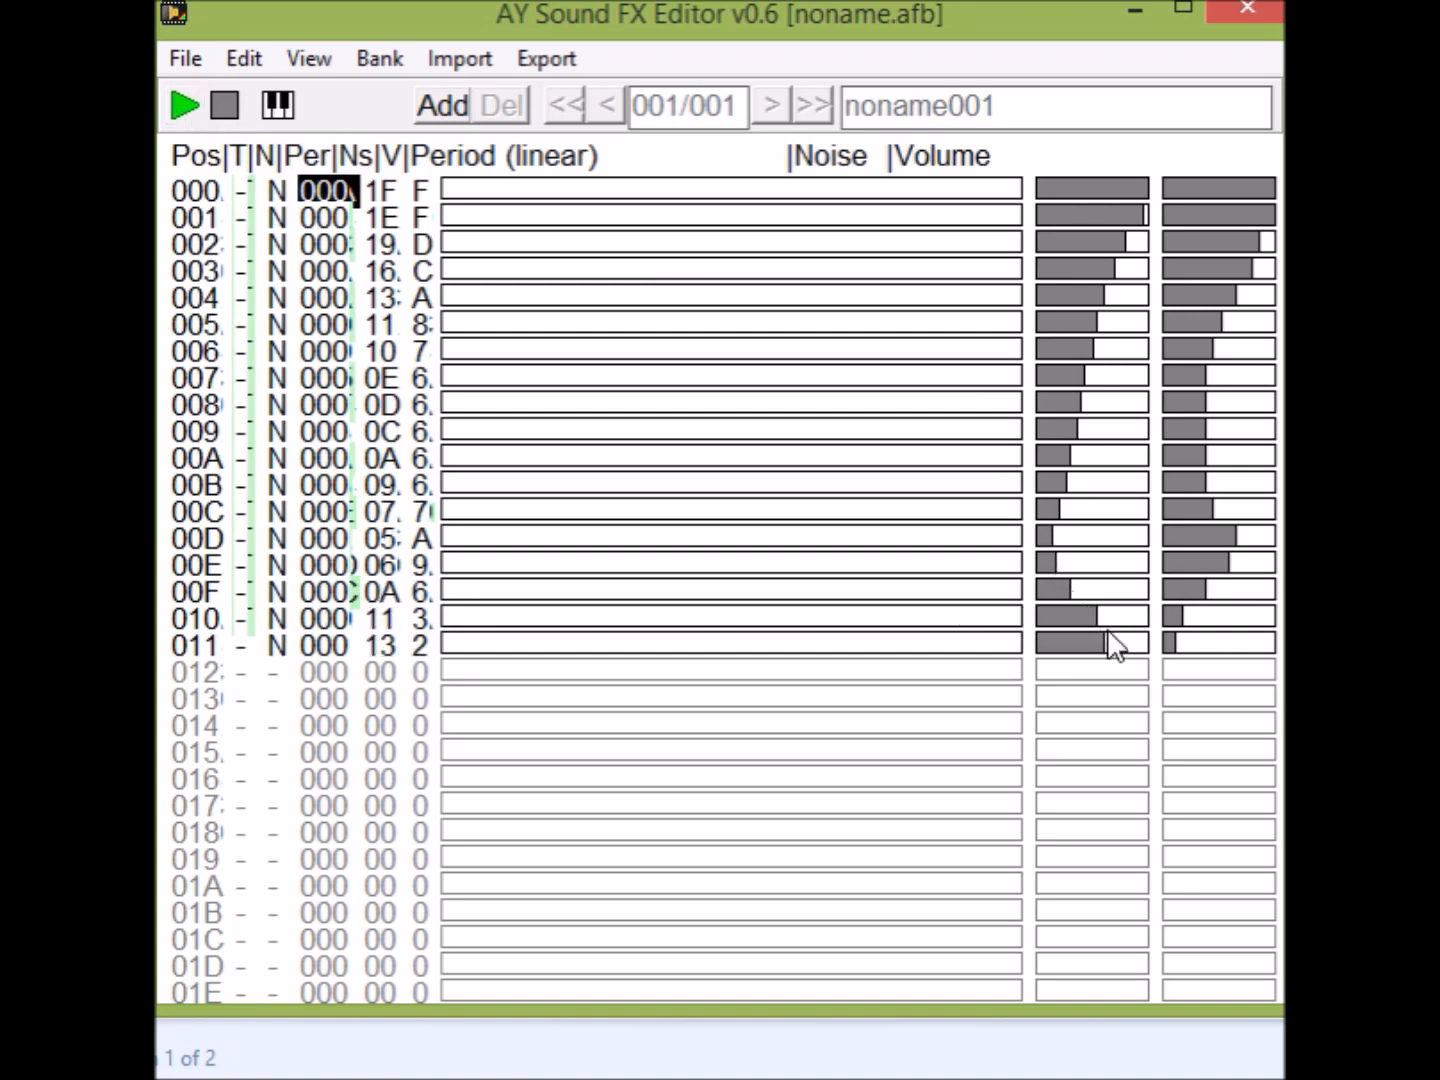
left_click(173, 116)
mouse_move(1122, 210)
left_mouse_down()
mouse_move(1046, 505)
mouse_move(1140, 660)
mouse_move(1118, 656)
left_mouse_up()
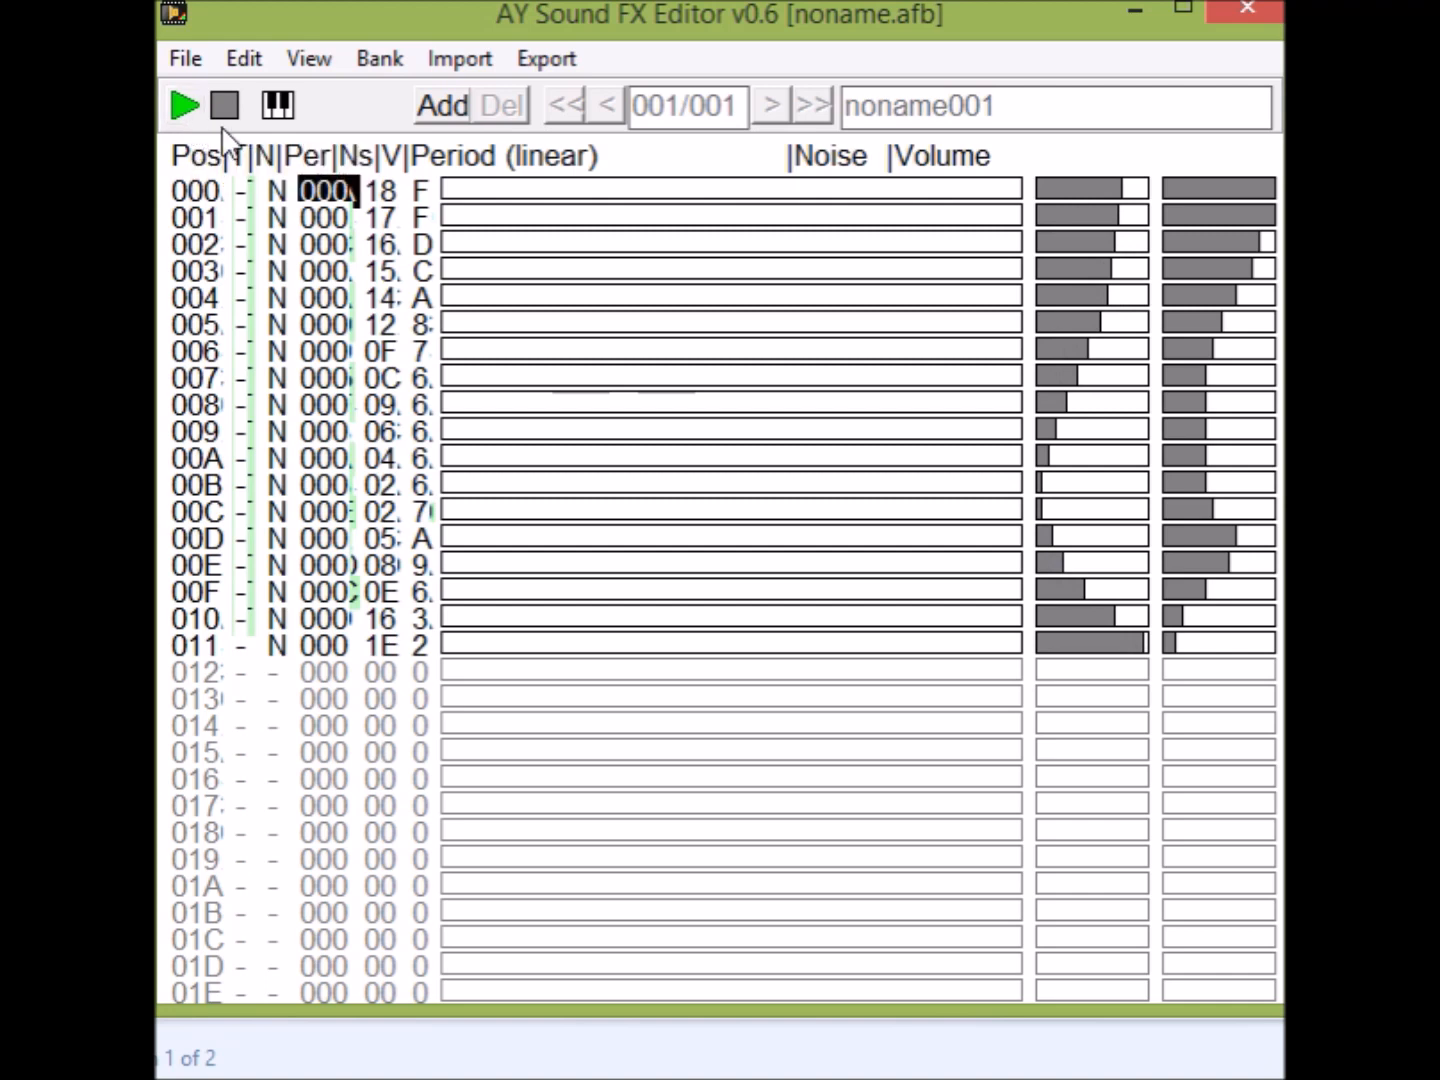
Redraw the noise falling from 1E at 000 to 0D at 011, lower the volume over 00B–00E from 8 to 6, and play the effect.
left_click_drag(1146, 188, 1084, 644)
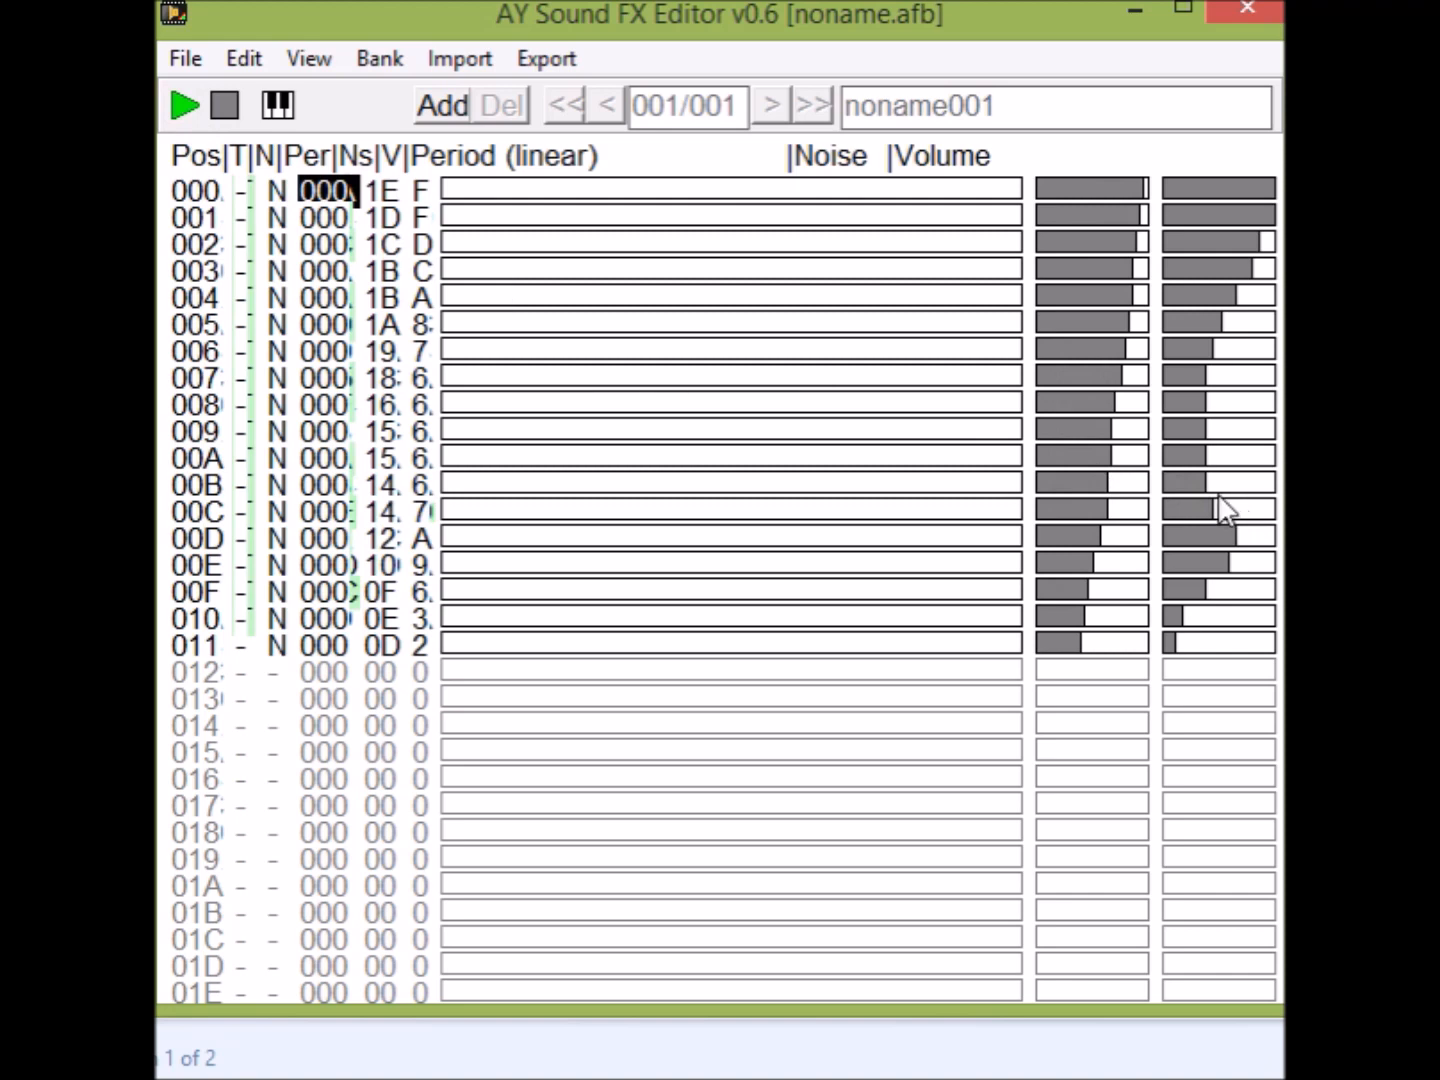
left_click_drag(1225, 484, 1191, 585)
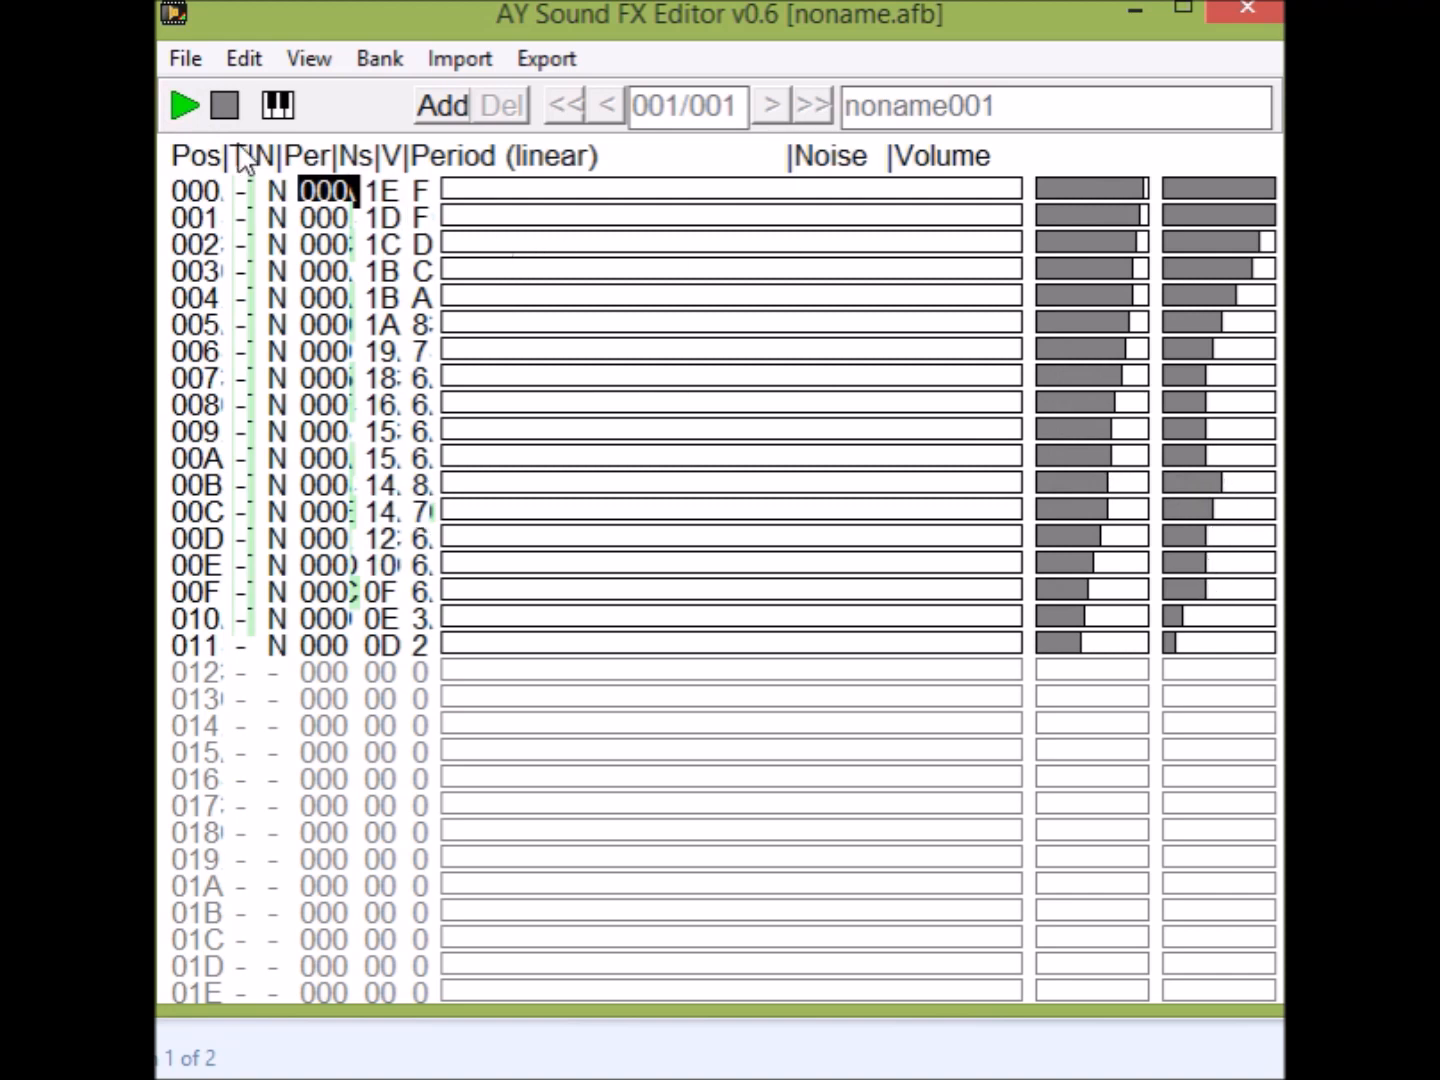
left_click(187, 112)
left_click(186, 111)
Enable tone over positions 000–011, draw the period falling from 25B to 03E, and play the effect.
left_click_drag(243, 192, 243, 636)
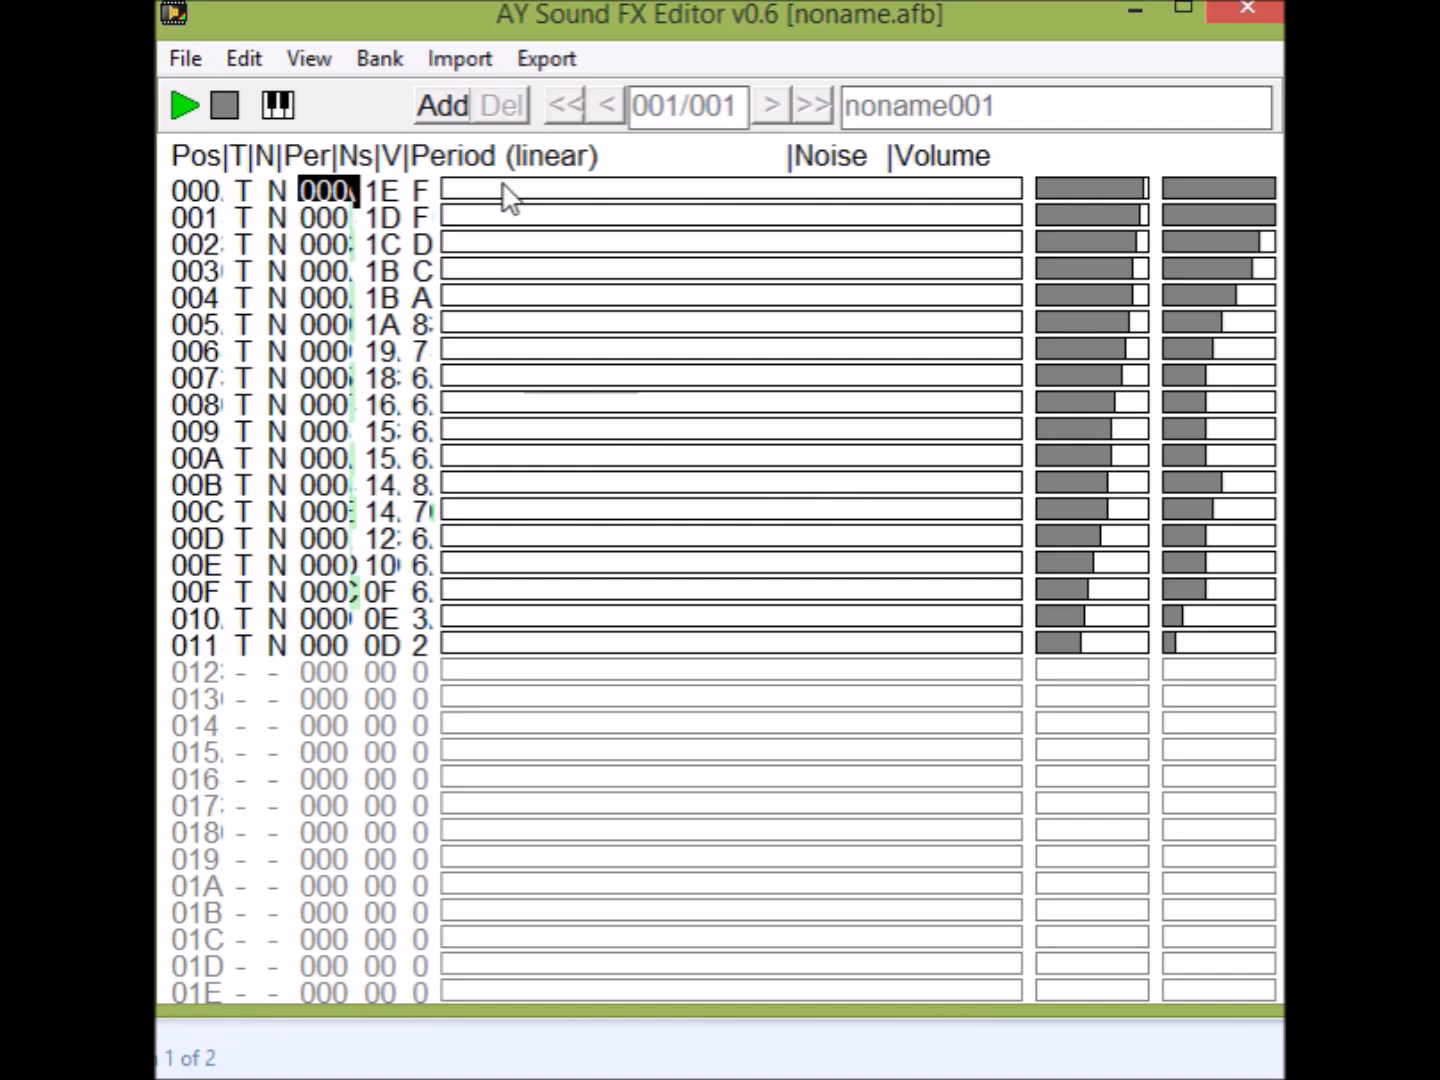
mouse_move(525, 203)
left_mouse_down()
mouse_move(466, 420)
mouse_move(453, 649)
left_mouse_up()
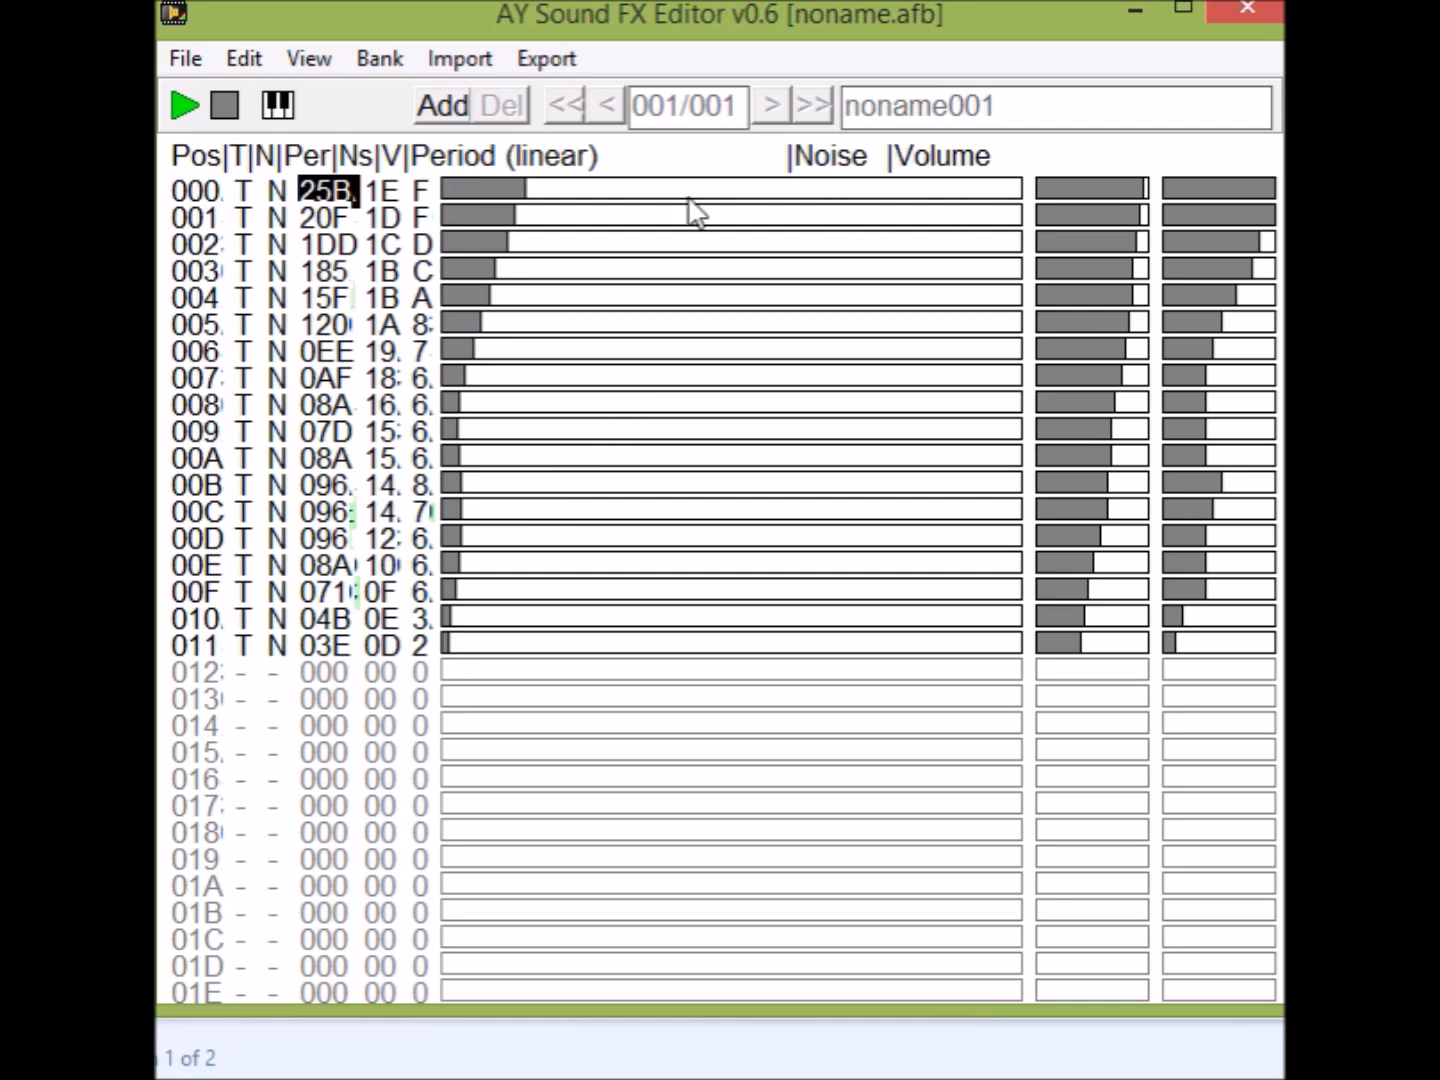
left_click(191, 106)
Redraw the period over 001–011 as a wave swinging between 07D and 51A, and disable noise over 000–011, playing the effect.
mouse_move(511, 216)
left_mouse_down()
mouse_move(489, 270)
mouse_move(588, 374)
mouse_move(589, 483)
mouse_move(463, 560)
mouse_move(608, 618)
mouse_move(589, 650)
mouse_move(463, 645)
mouse_move(482, 644)
left_mouse_up()
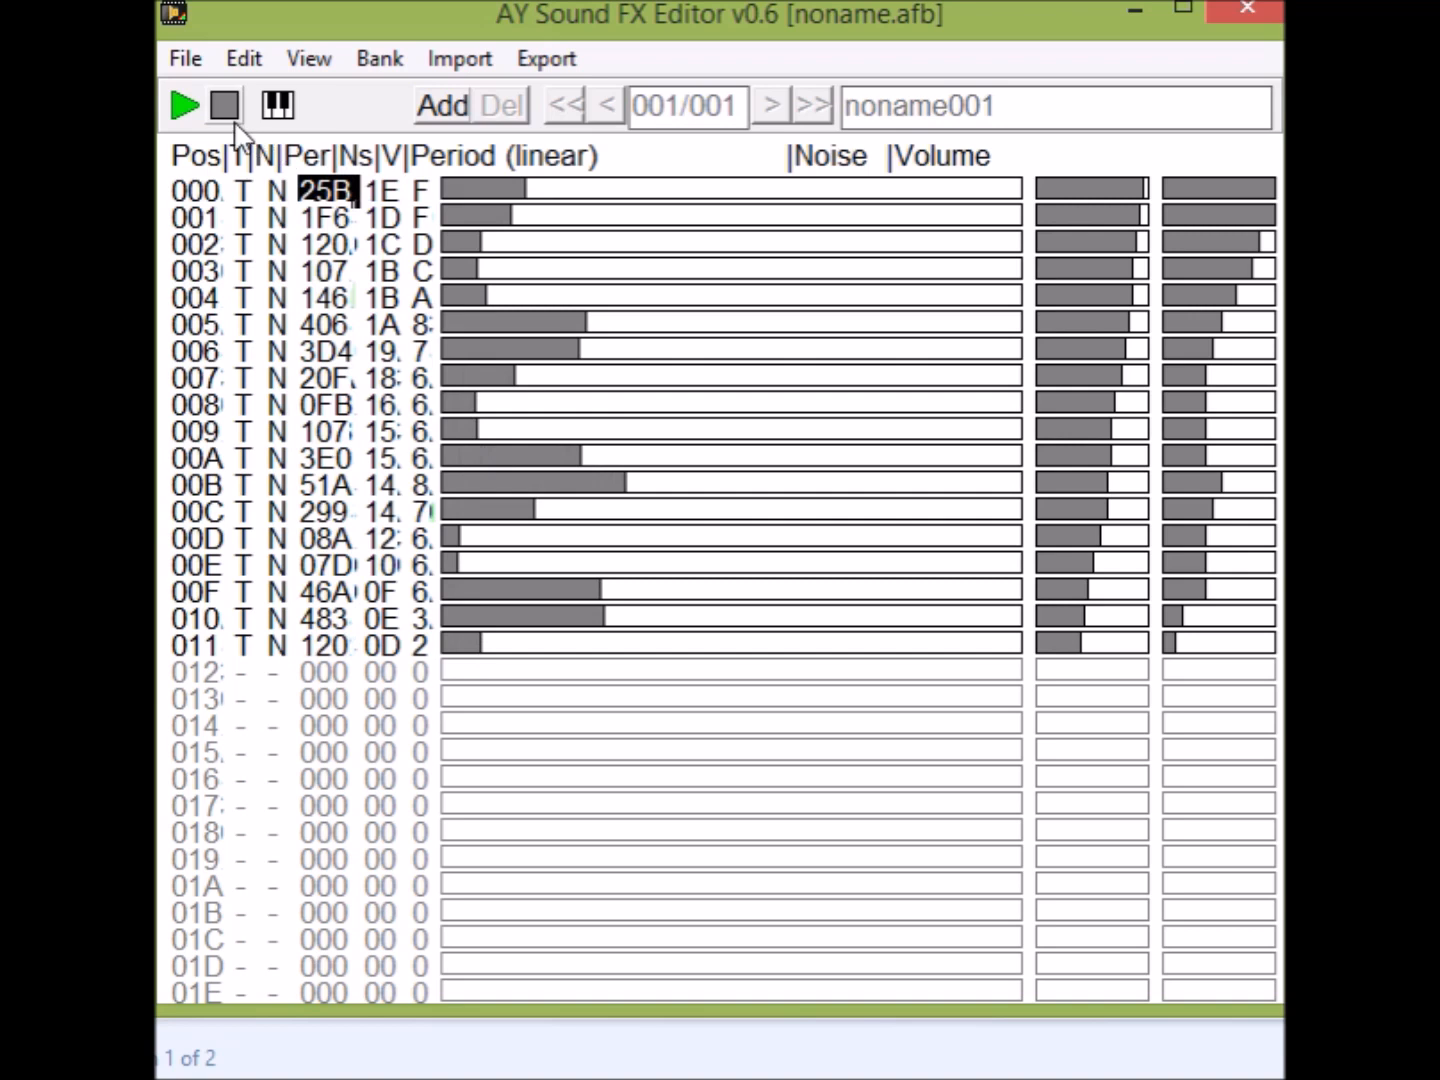
left_click(185, 106)
mouse_move(270, 221)
left_mouse_down()
mouse_move(275, 200)
mouse_move(270, 610)
left_mouse_up()
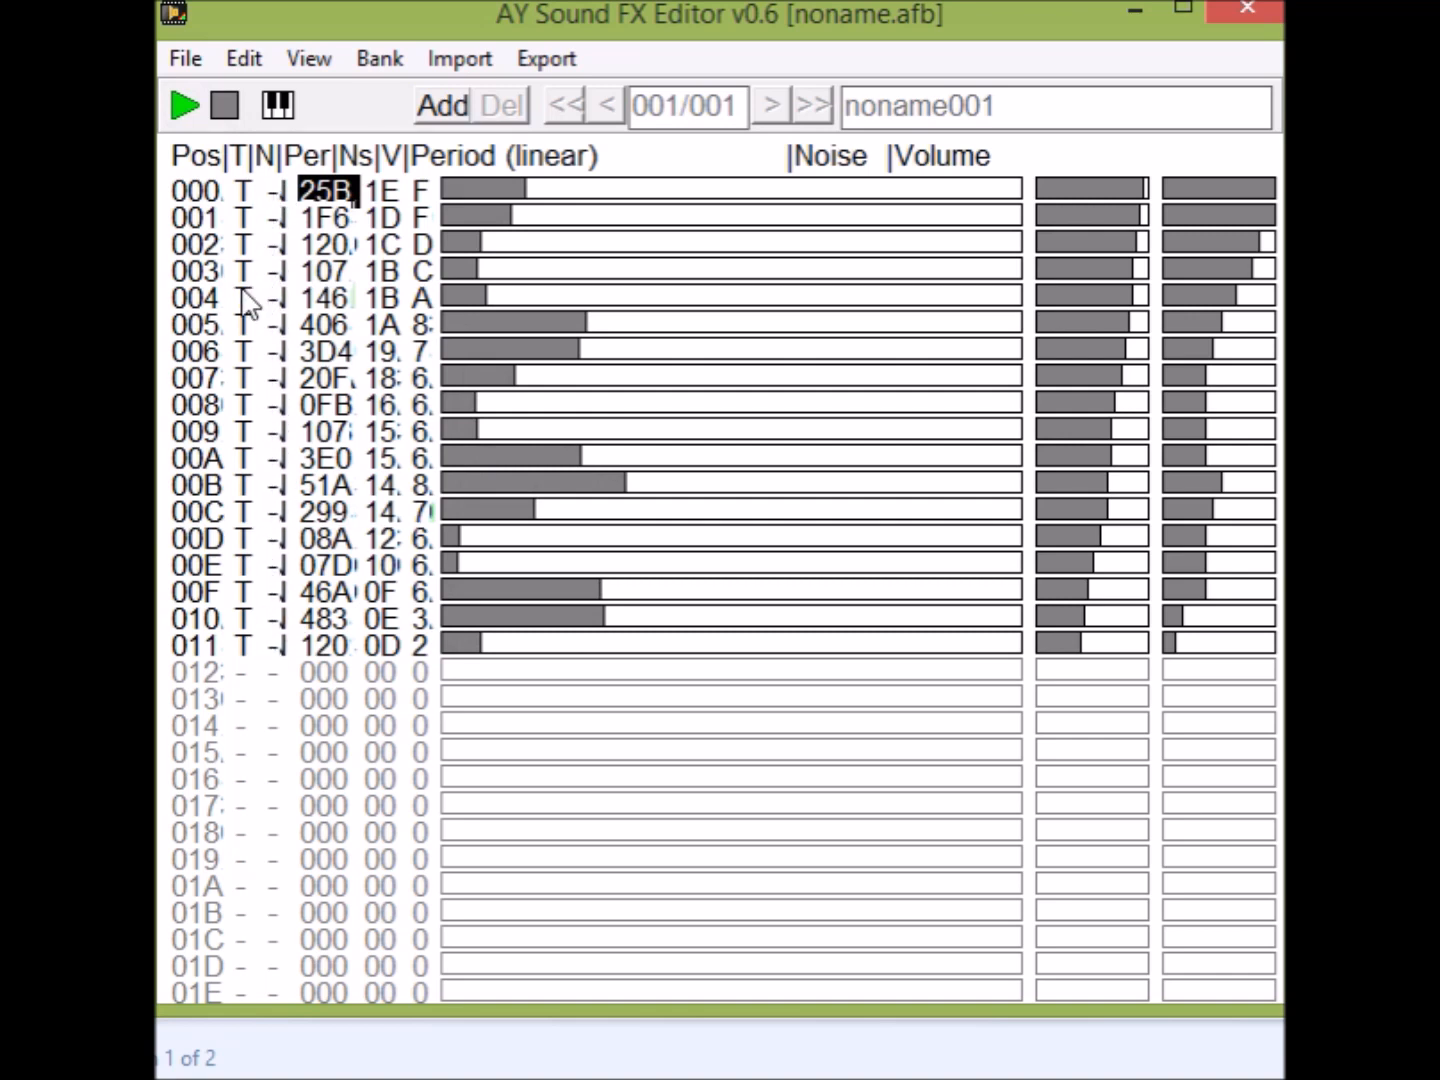
left_click(184, 112)
left_click(183, 112)
Set the periods to 3AE at 000, 0EE at 001, 349 at 002, 2FE at 004, 0A3 at 005, 08A at 007 and 362 at 008.
left_click(559, 190)
left_click(573, 190)
left_click(472, 218)
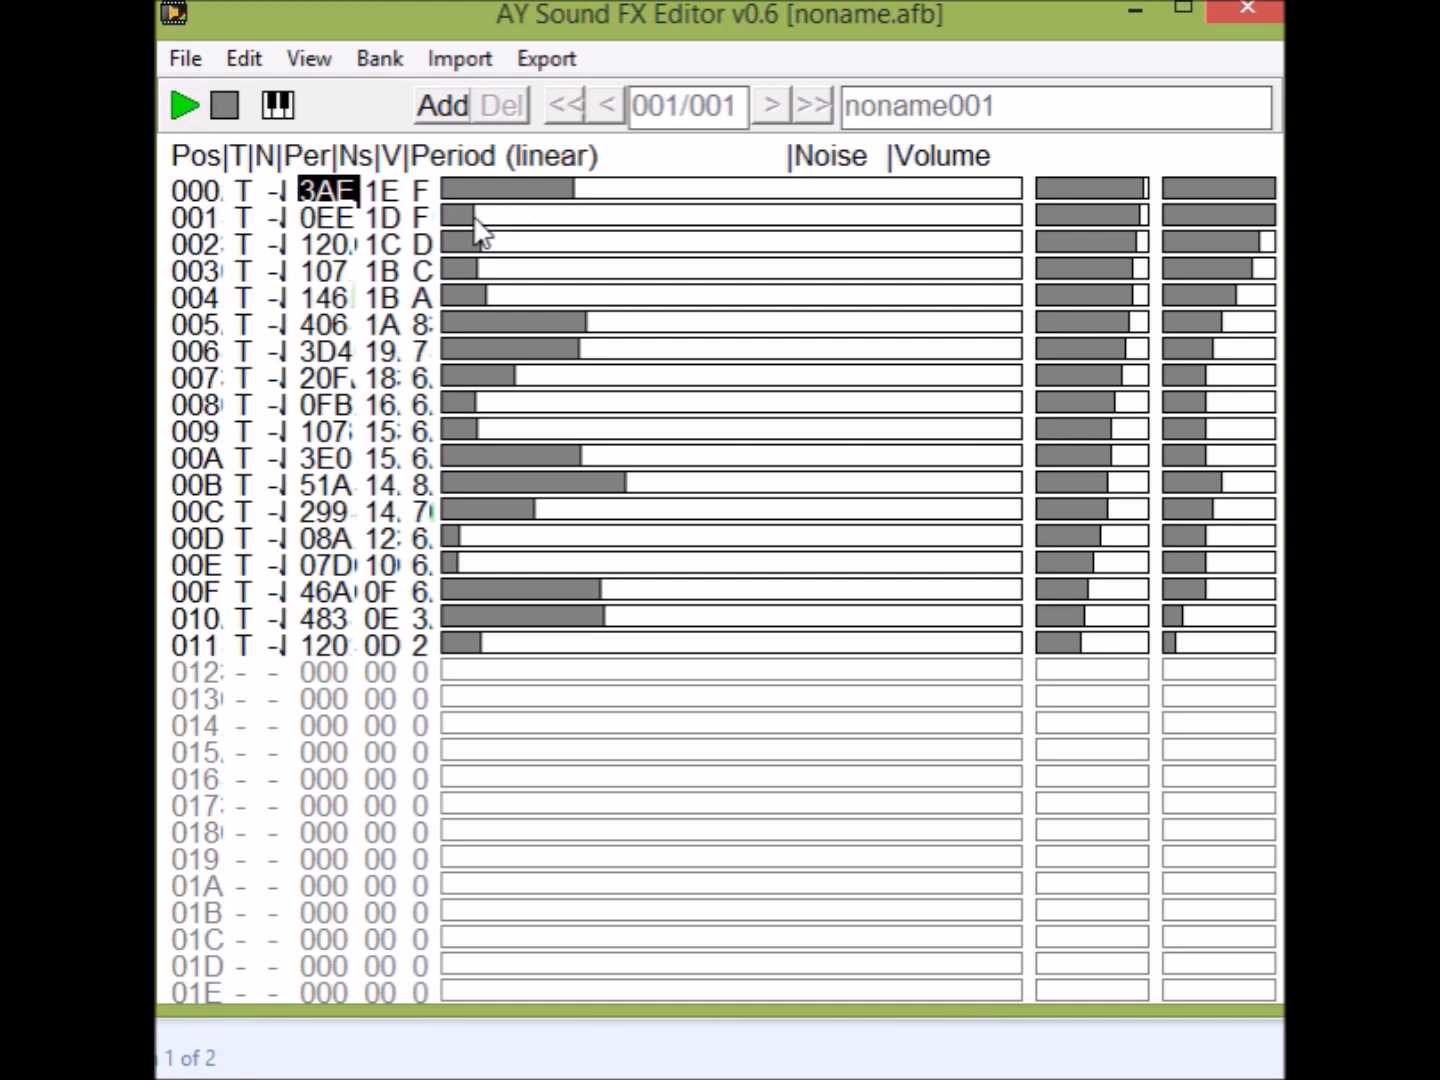
left_click(558, 243)
left_click(550, 292)
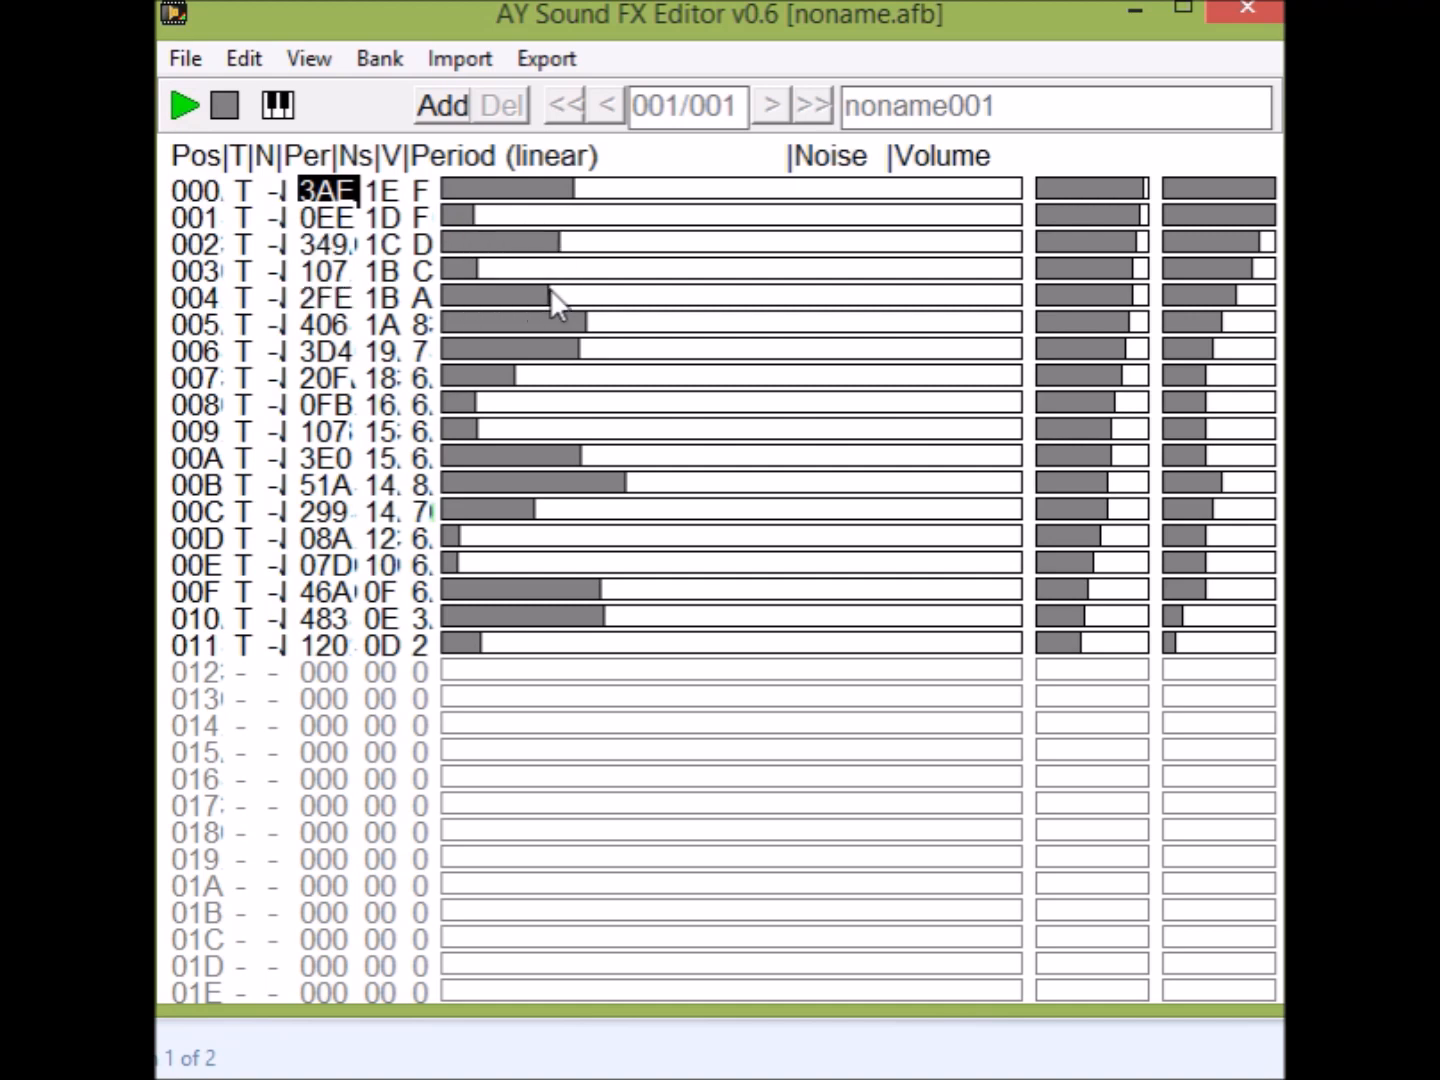
left_click(465, 325)
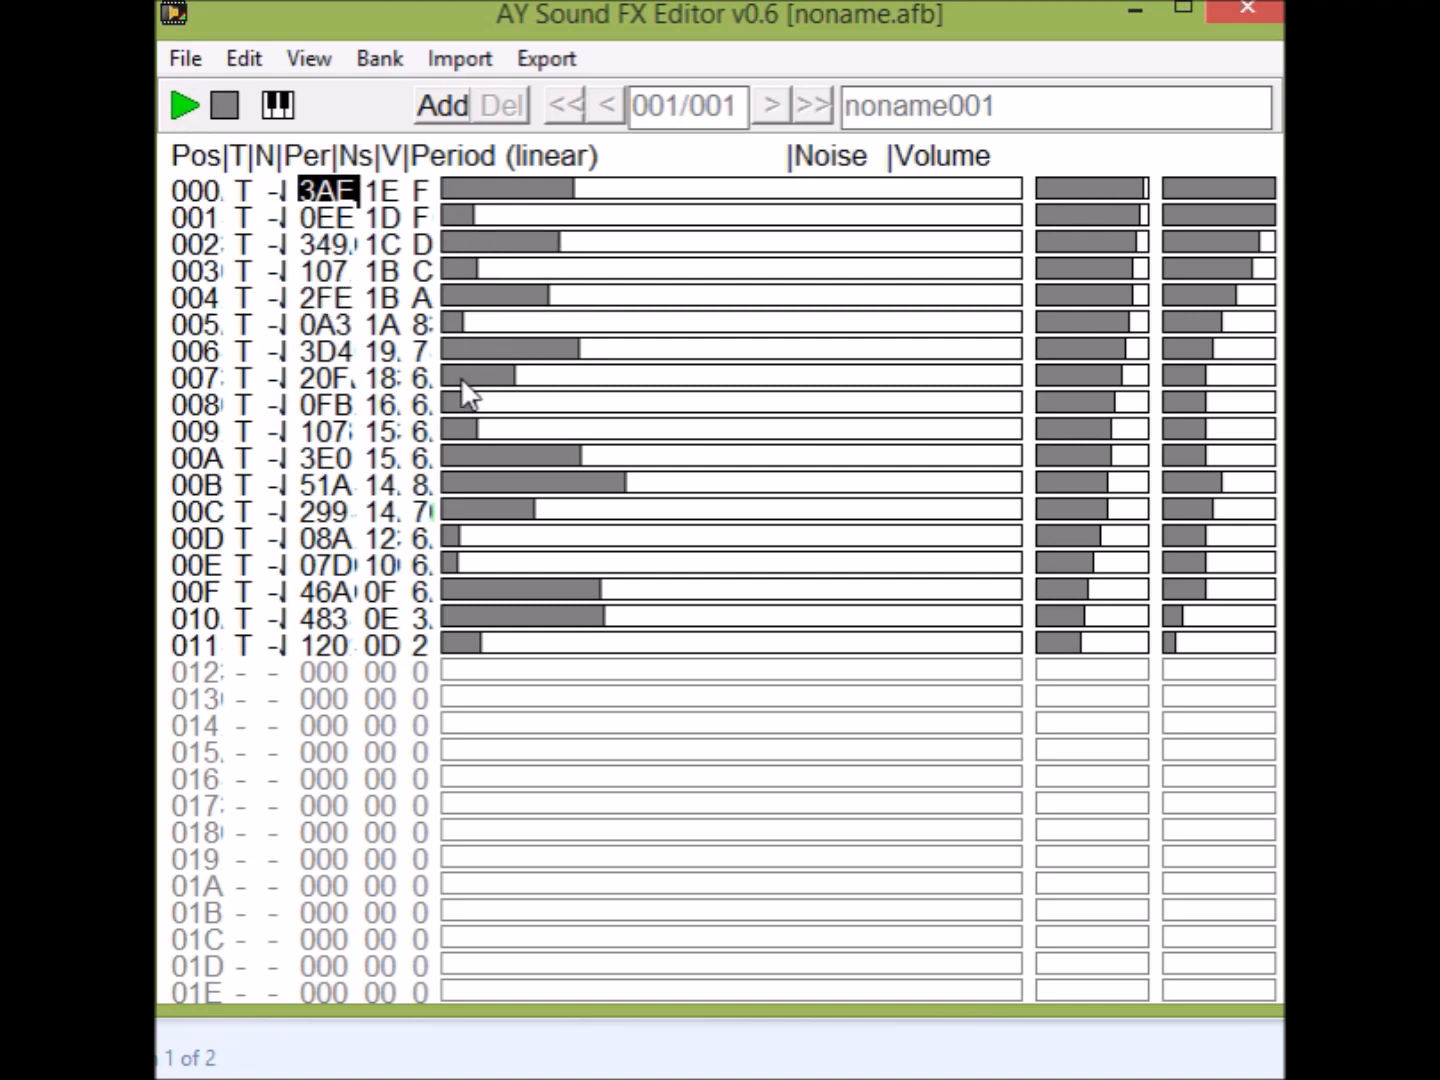
left_click(460, 378)
left_click(563, 404)
Continue the alternating periods with 330 at 00A, 096 at 00B, 30A at 00C, 2FE at 00E and 032 at 00F.
left_click(455, 459)
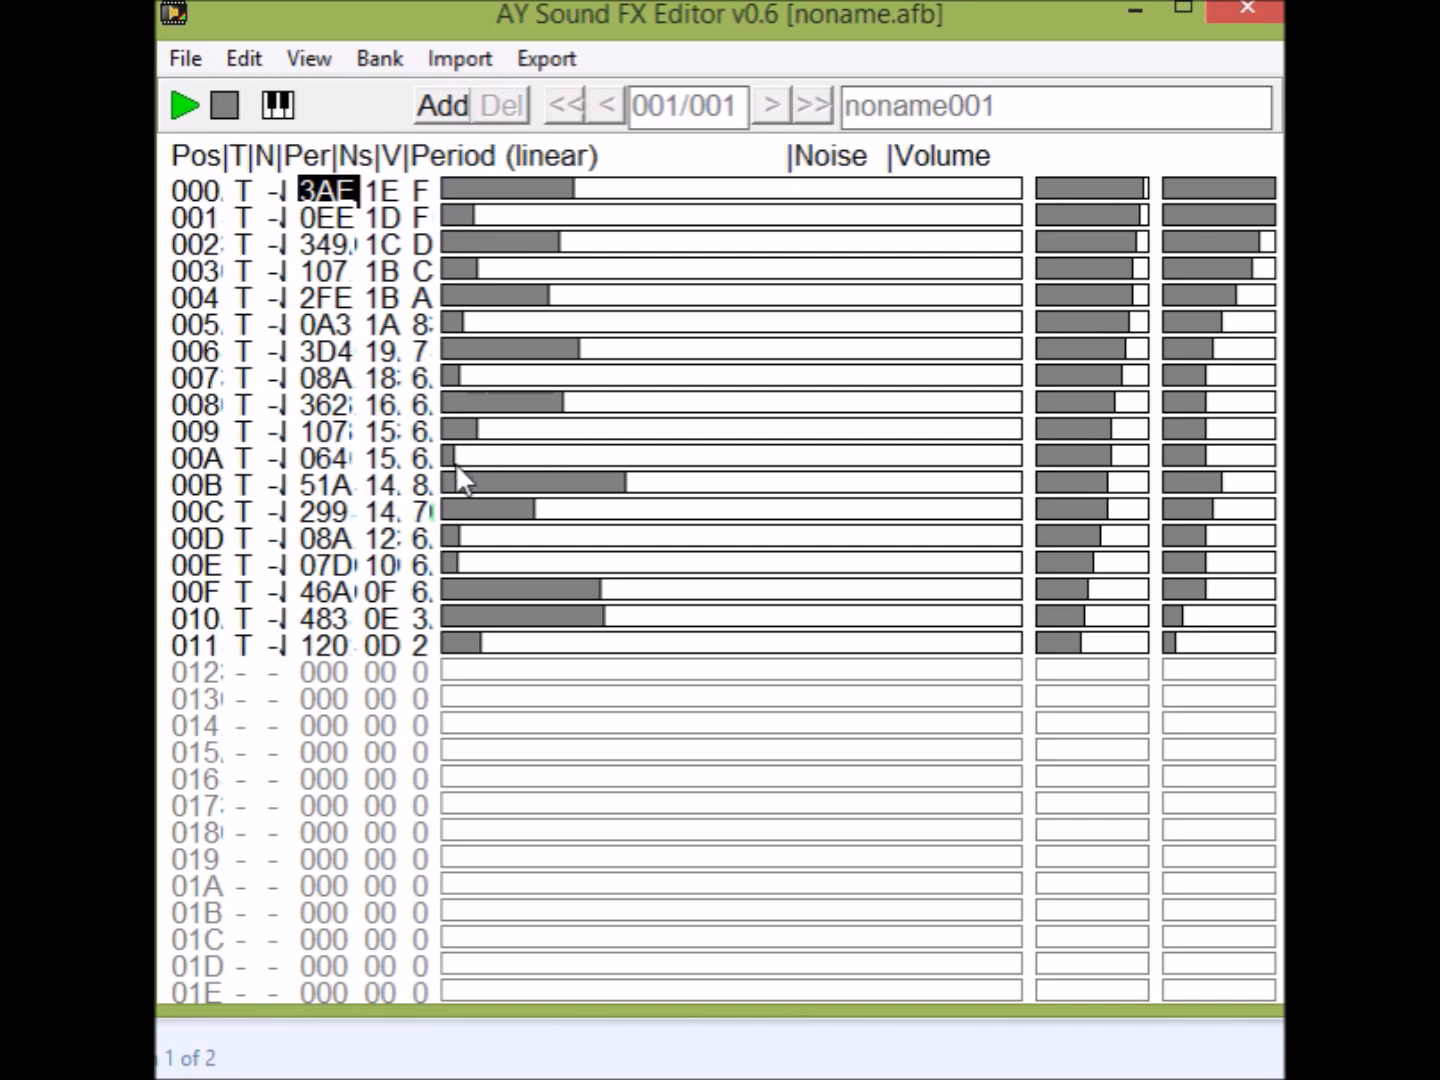
left_click(571, 485)
left_click(557, 455)
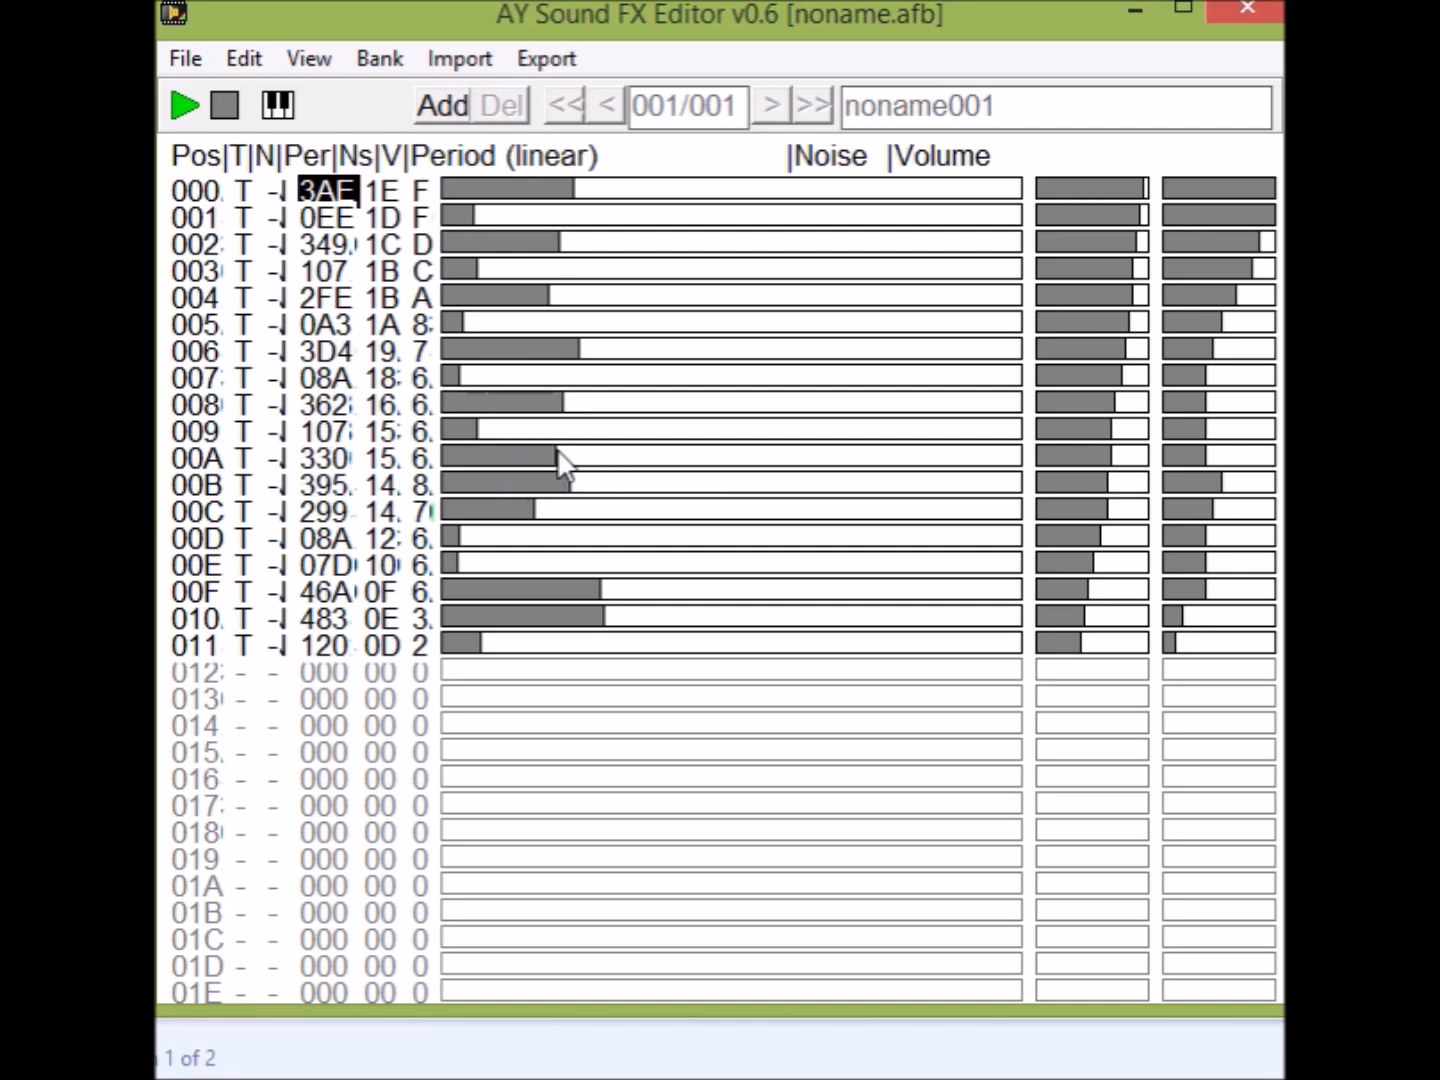
left_click(463, 476)
left_click(550, 509)
left_click(544, 563)
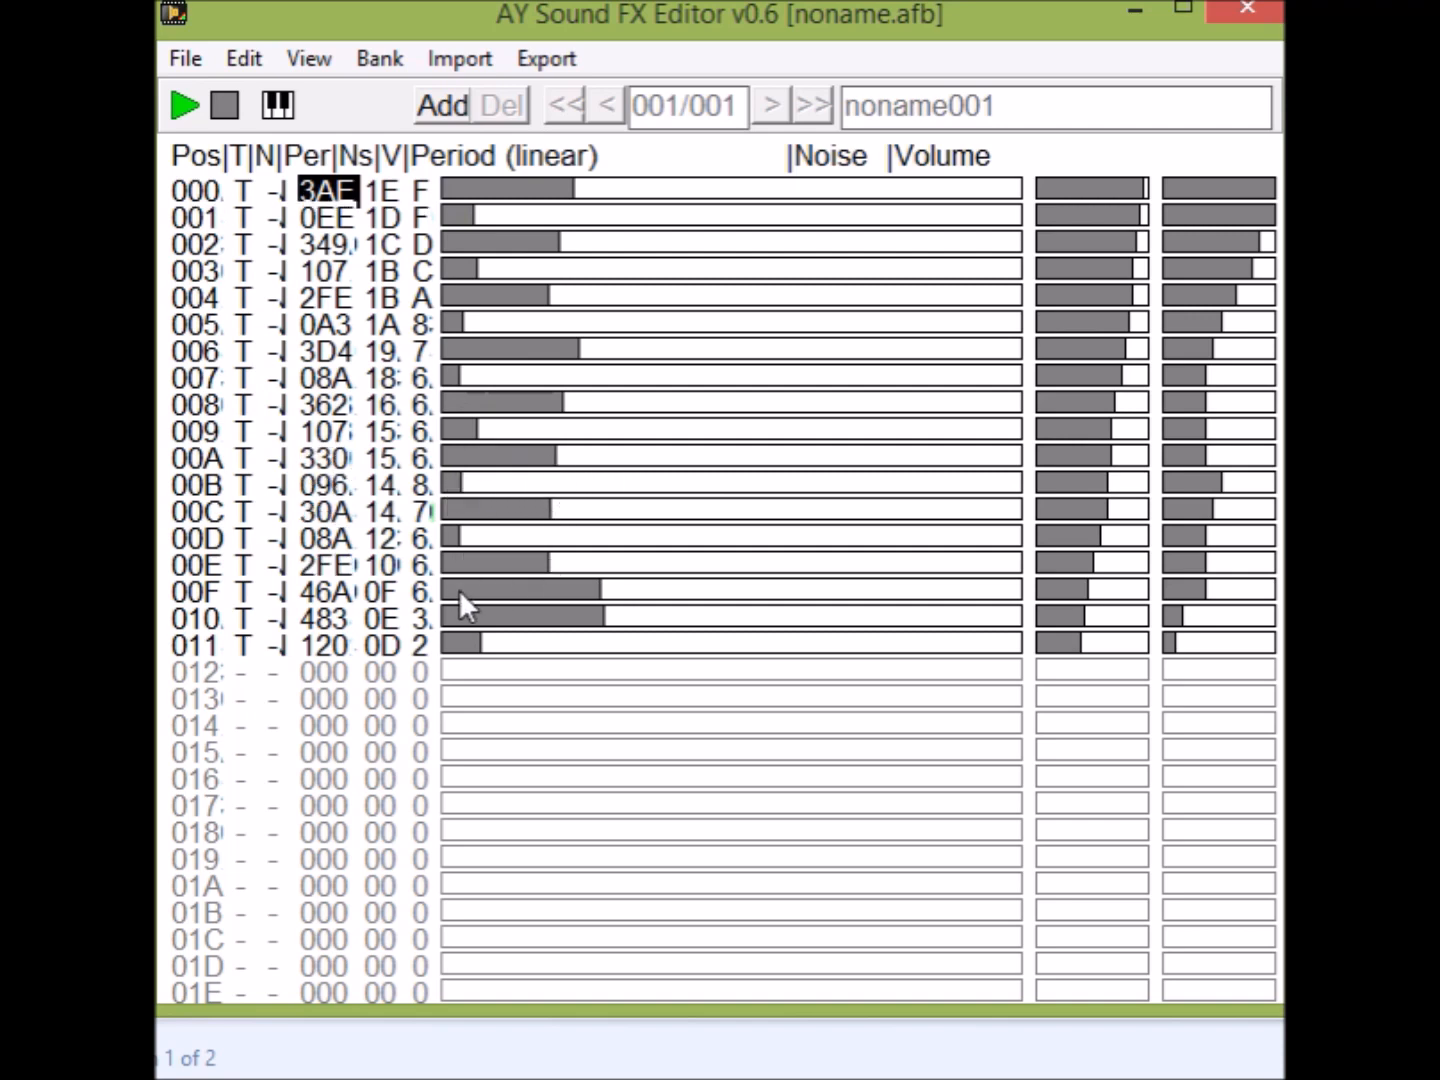
left_click(450, 589)
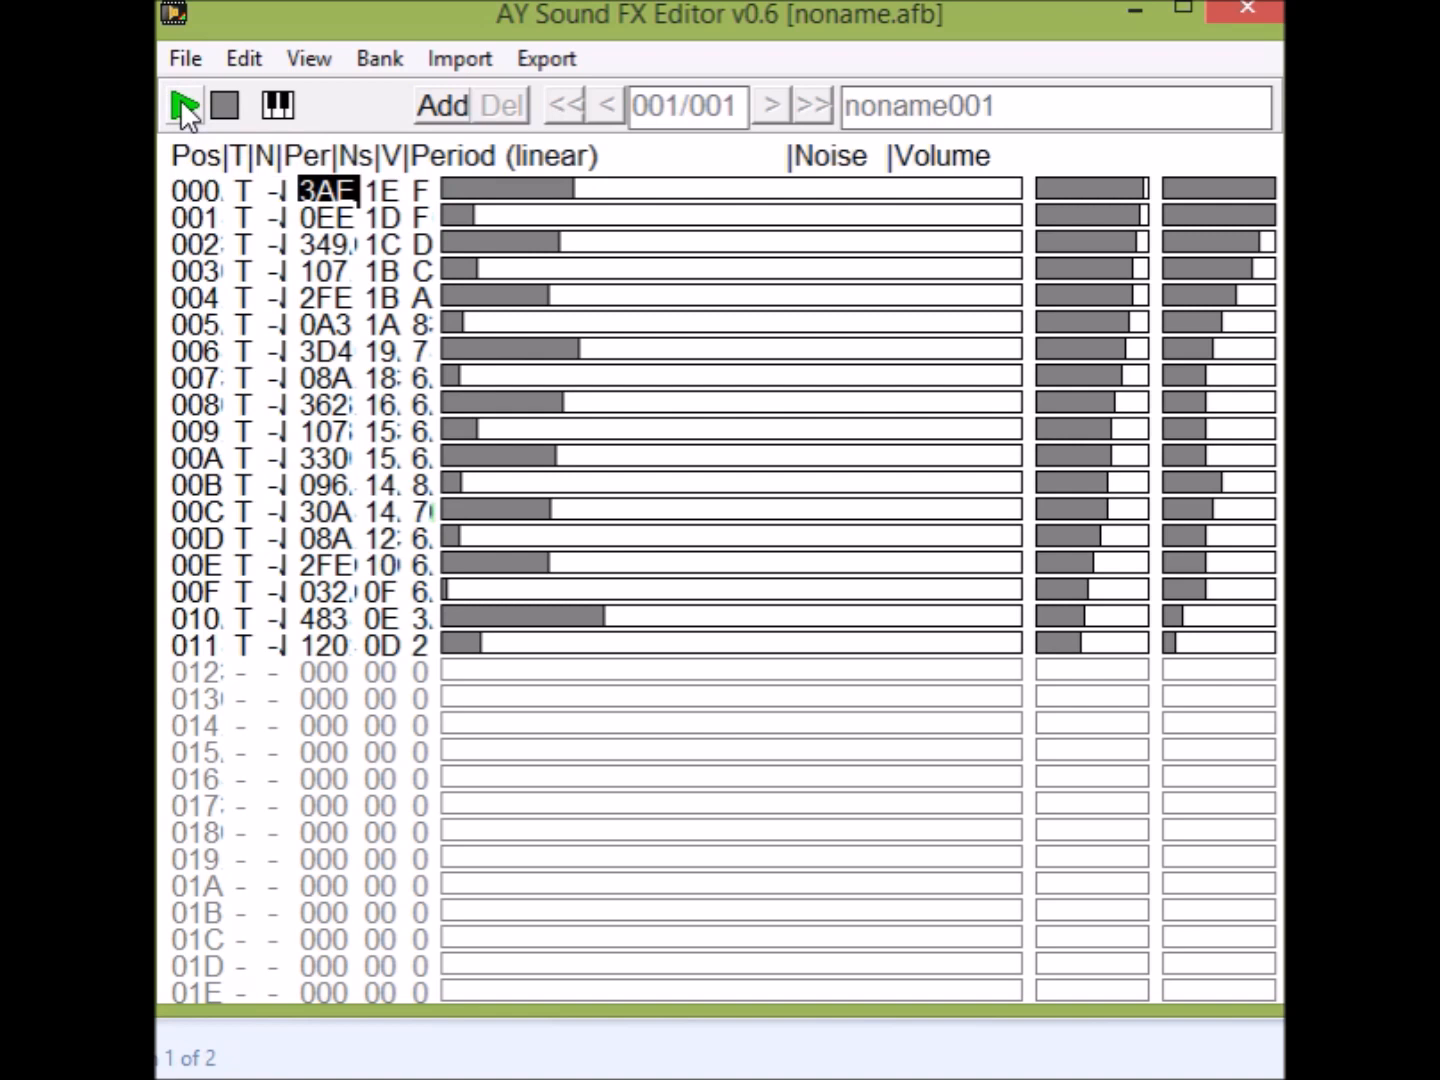
Raise the odd-position periods from 001 to 00F to 1DD, 1AB, 178, 192, 1EA, 1C4, 1D0 and 178, and play the effect.
left_click(508, 215)
left_click(500, 267)
left_click(493, 322)
left_click(497, 374)
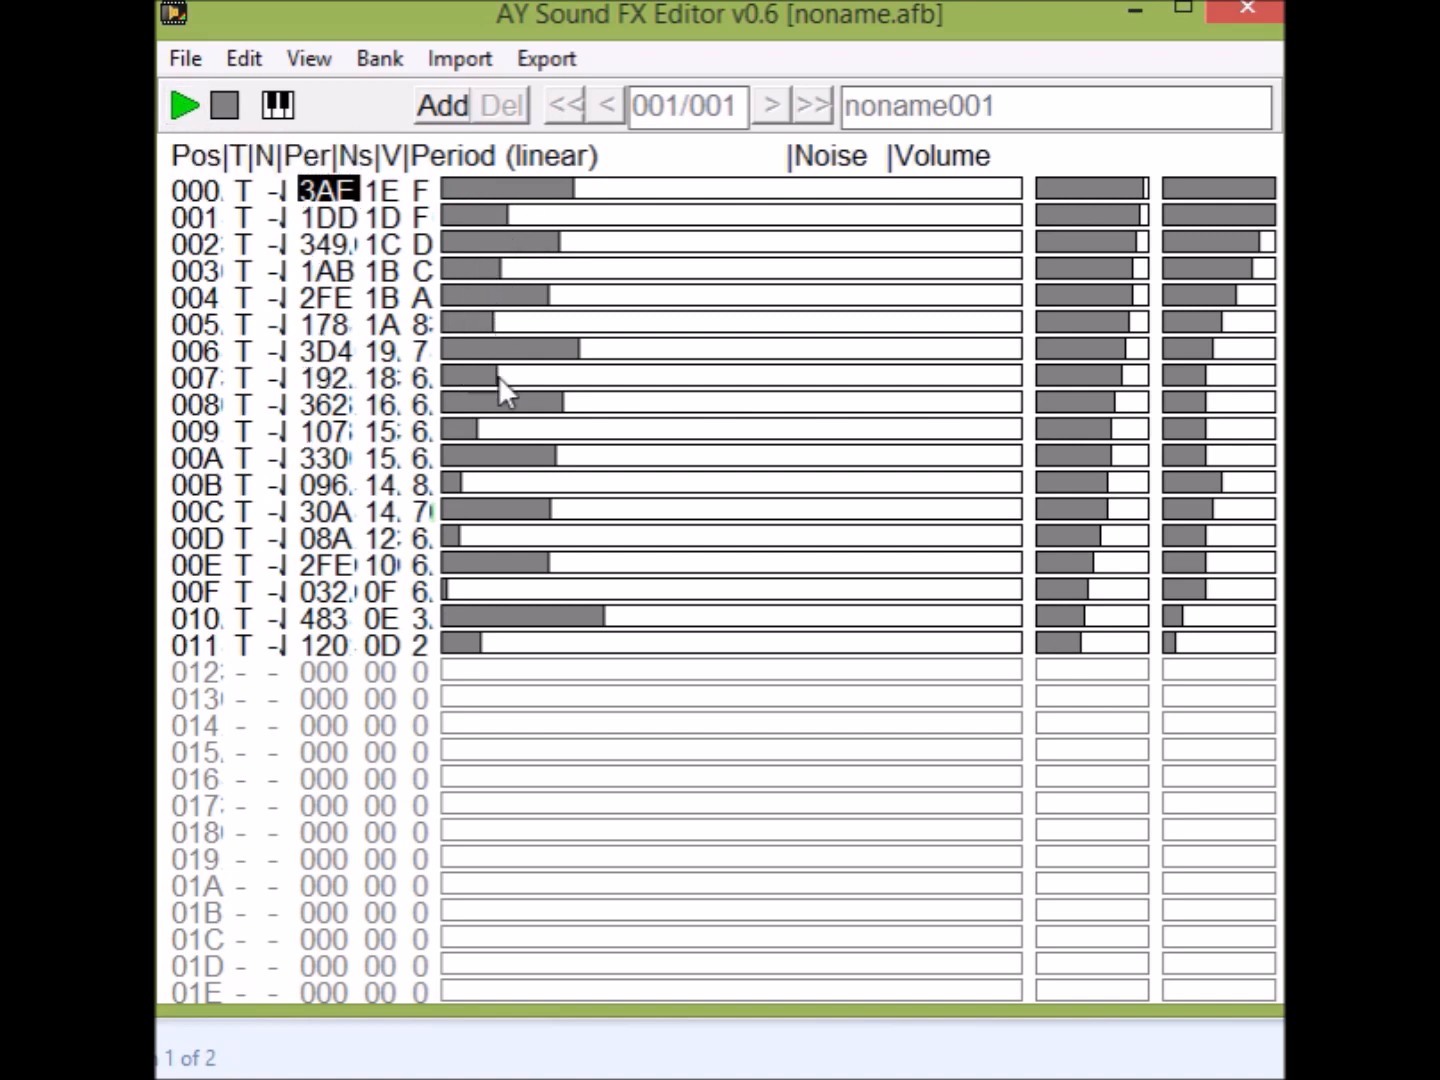
left_click(509, 428)
left_click(503, 481)
left_click(508, 537)
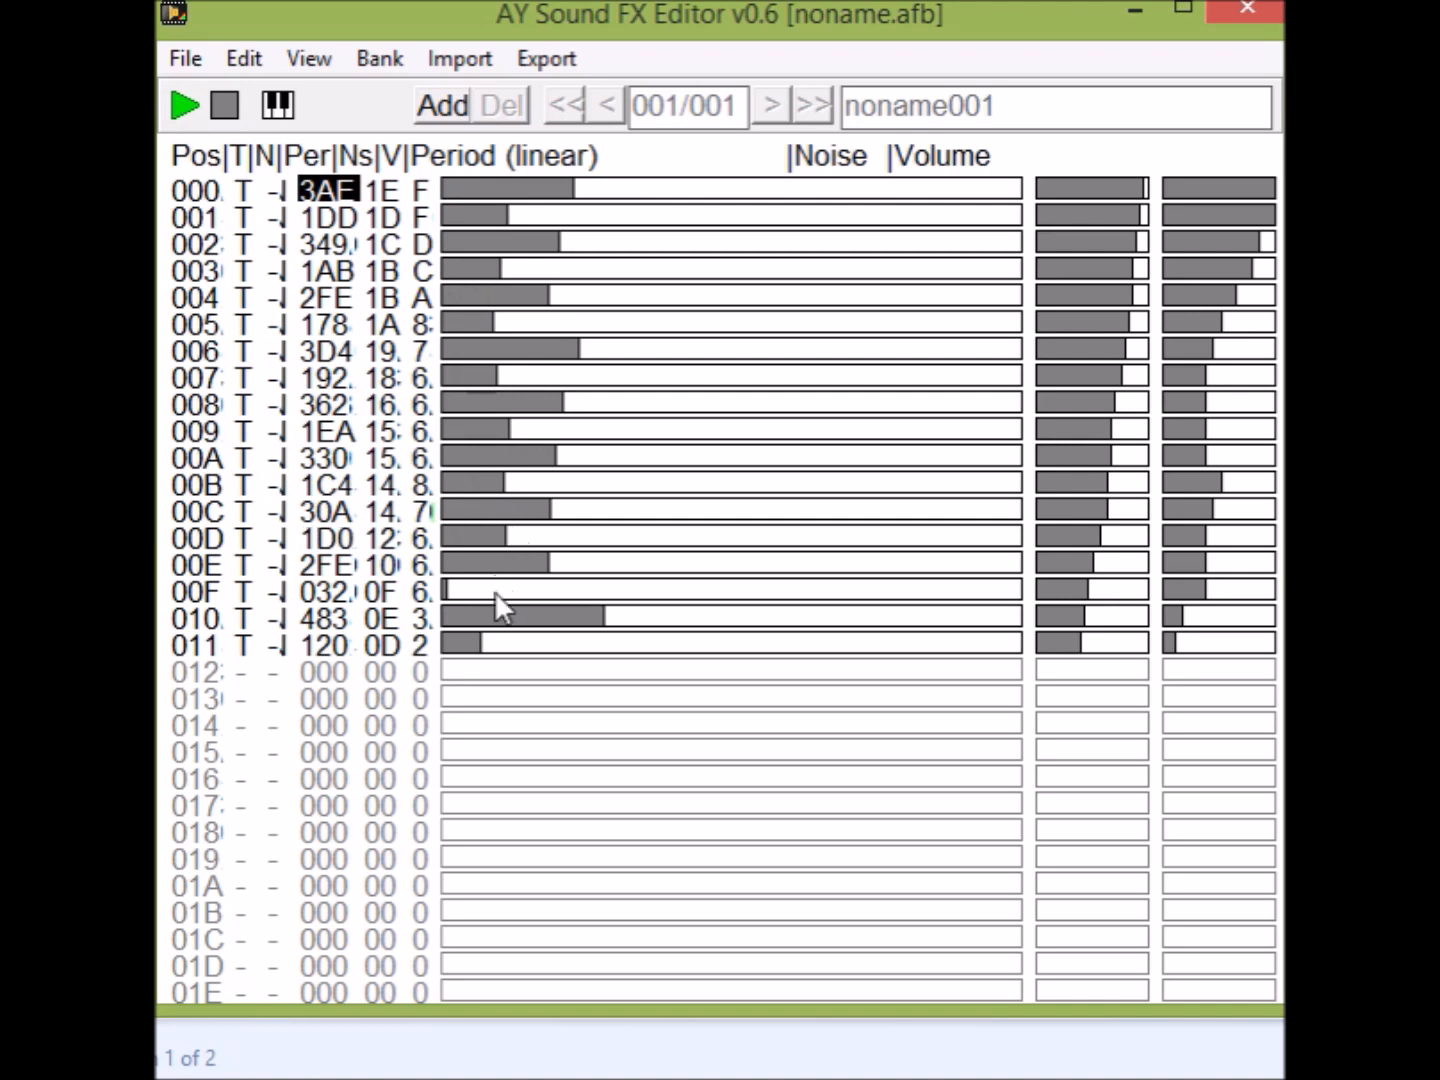
left_click(494, 591)
left_click(181, 103)
left_click(180, 103)
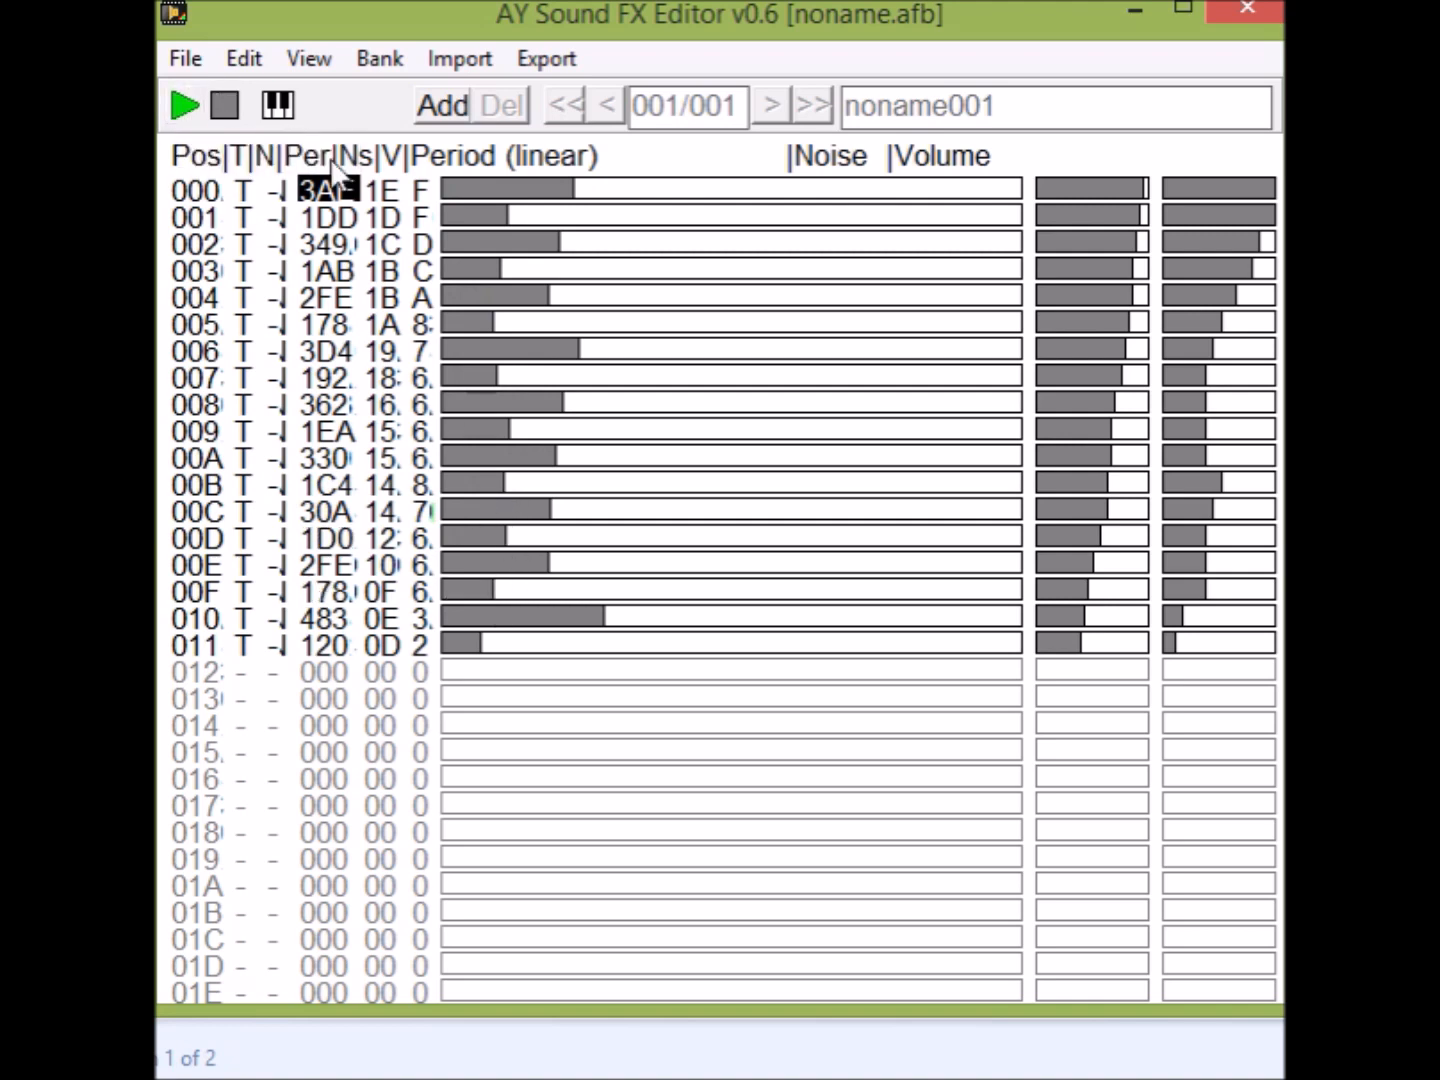
Enable noise on every second position from 000 to 010 and play the effect.
left_click(275, 190)
left_click(276, 245)
left_click(276, 298)
left_click(276, 351)
left_click(276, 405)
left_click(276, 458)
left_click(277, 511)
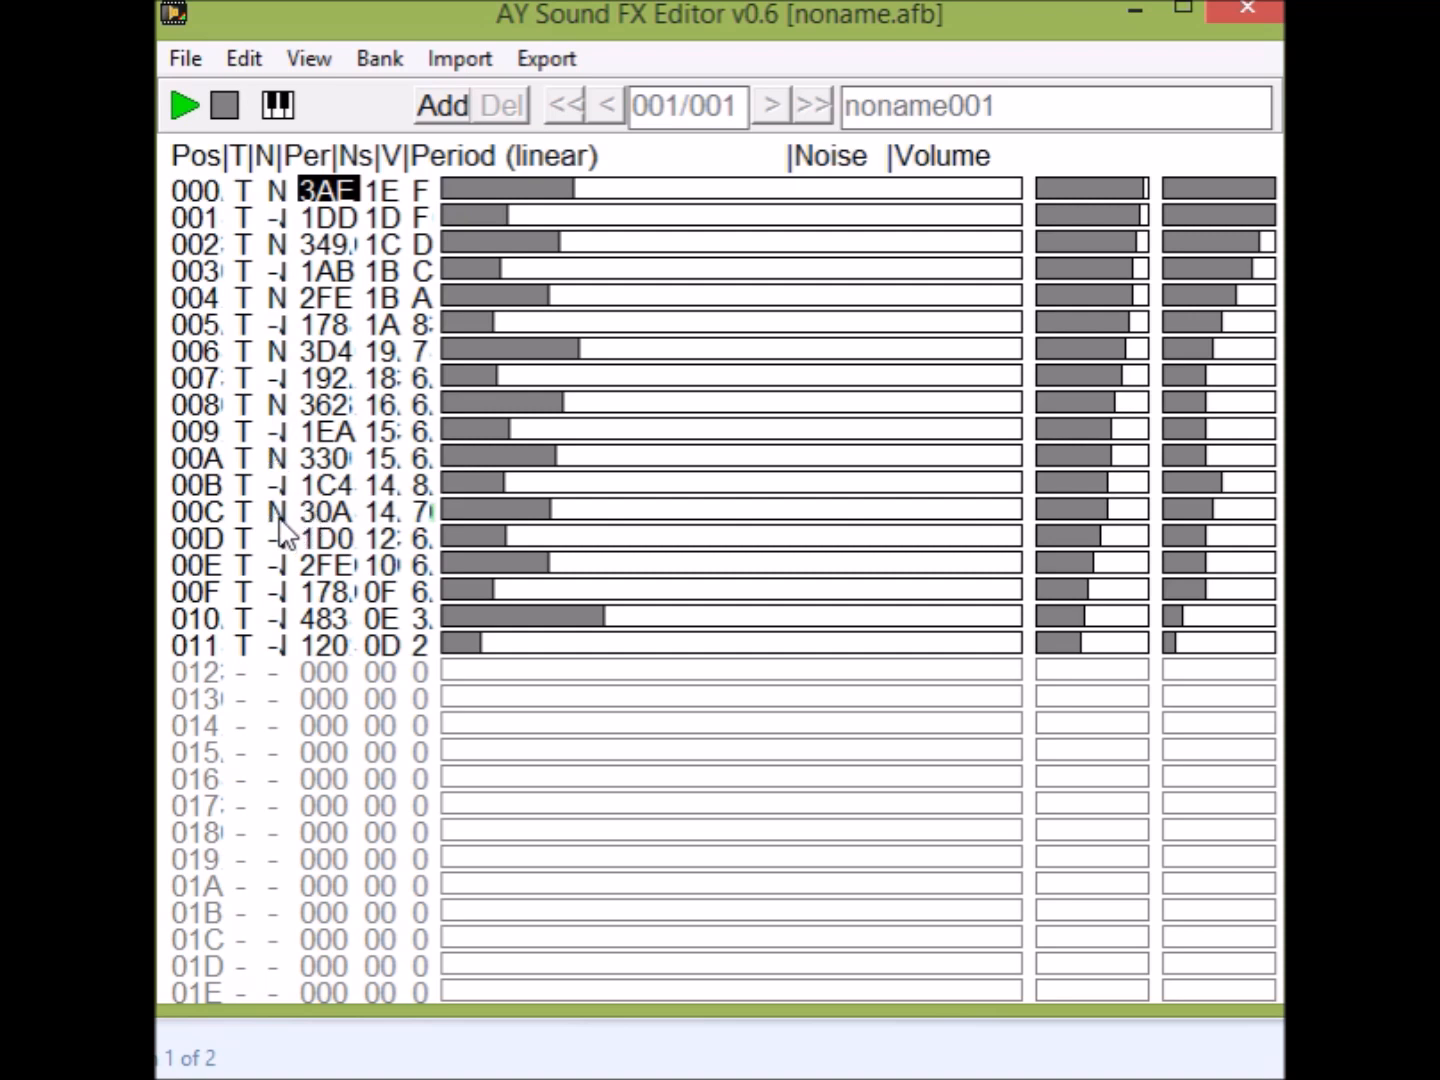
left_click(280, 566)
left_click(281, 619)
left_click(196, 103)
left_click(196, 104)
Redraw the noise over 000–011, falling from 12 to 04 at 008 and rising to 1B at 011, playing the effect.
mouse_move(1062, 194)
left_mouse_down()
mouse_move(1037, 400)
mouse_move(1132, 642)
left_mouse_up()
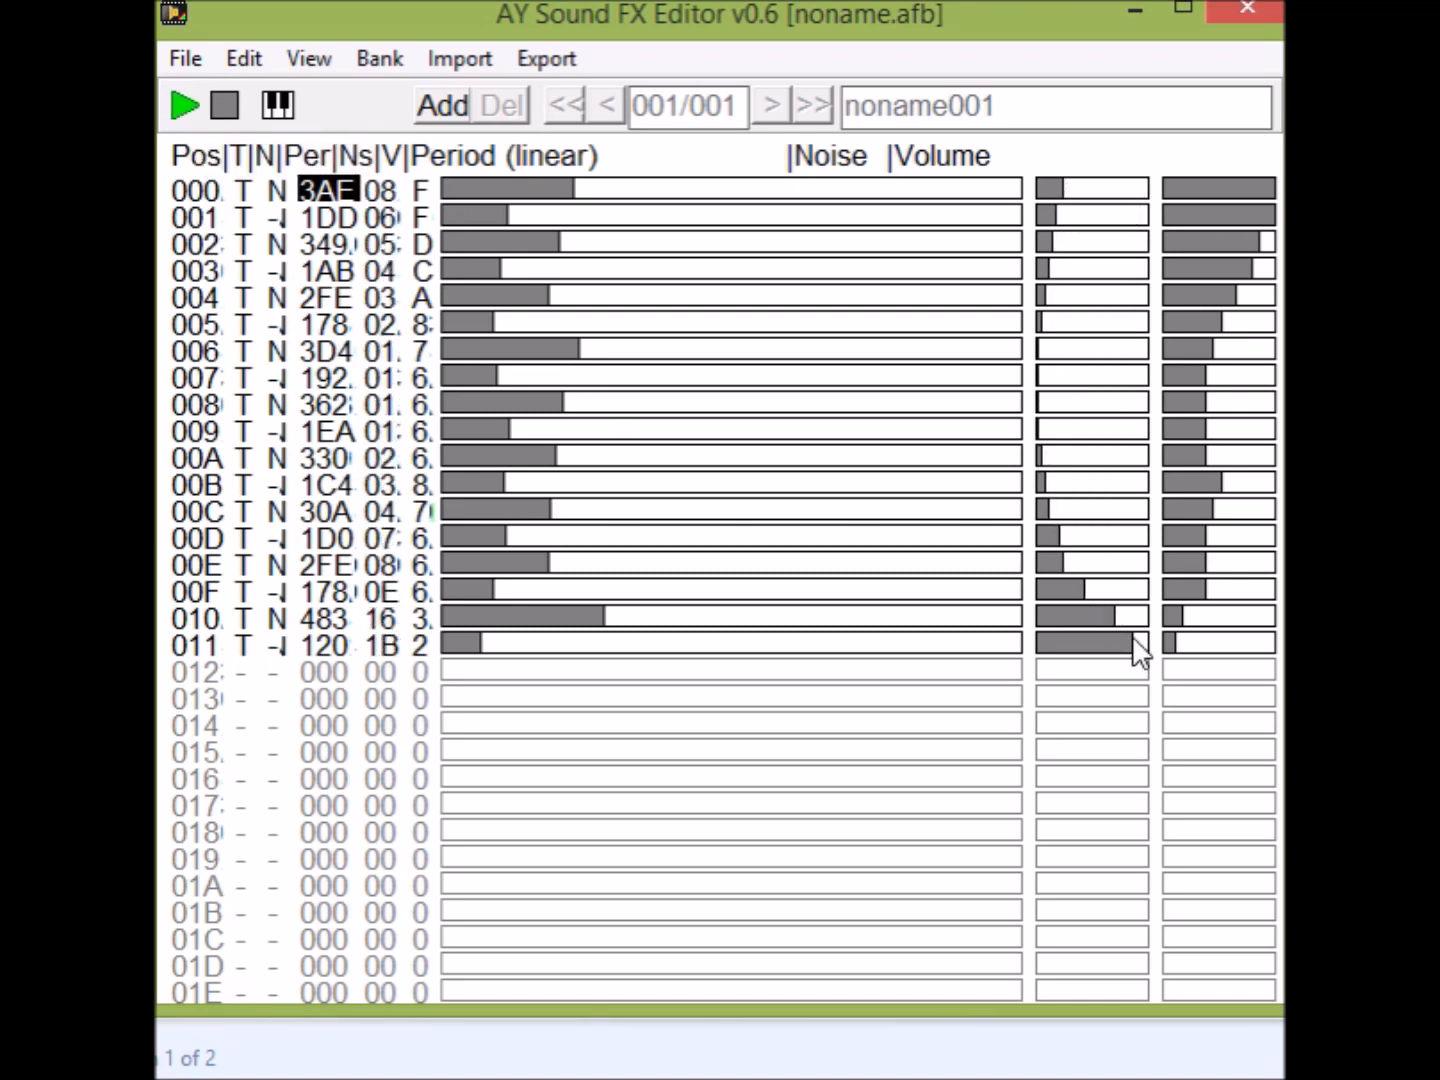
left_click(185, 112)
mouse_move(1101, 190)
left_mouse_down()
mouse_move(1077, 315)
mouse_move(1091, 582)
left_mouse_up()
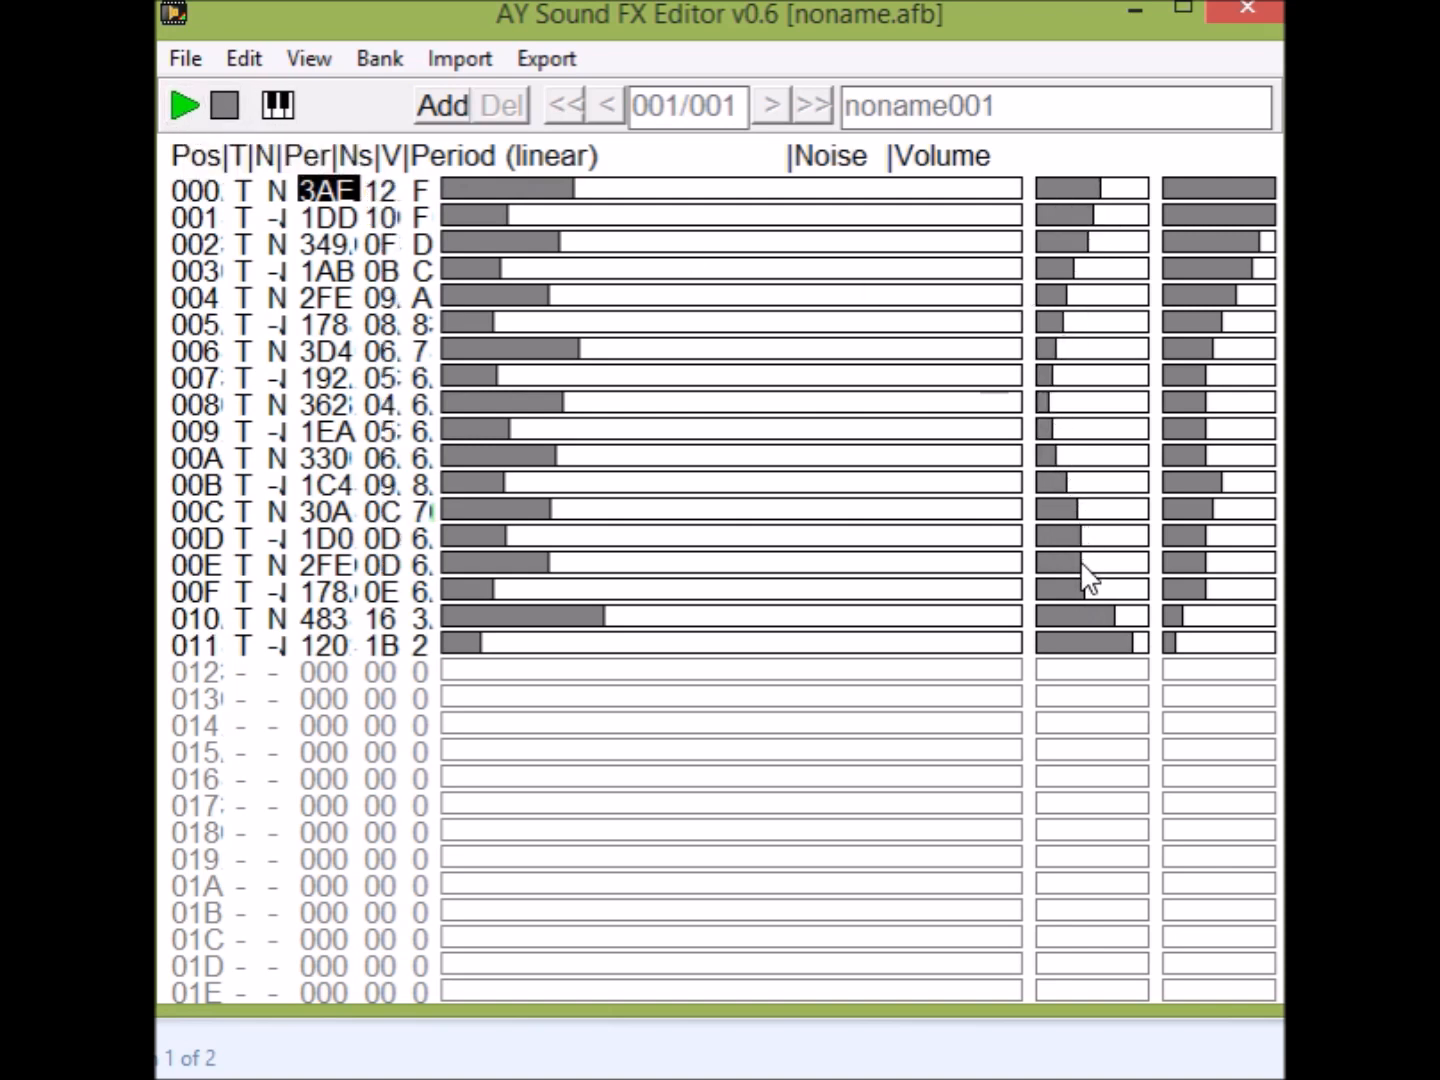
left_click(185, 106)
Redraw the volume rising from 2 at 000 to E at 011 and play the effect several times.
left_click_drag(1174, 188, 1270, 644)
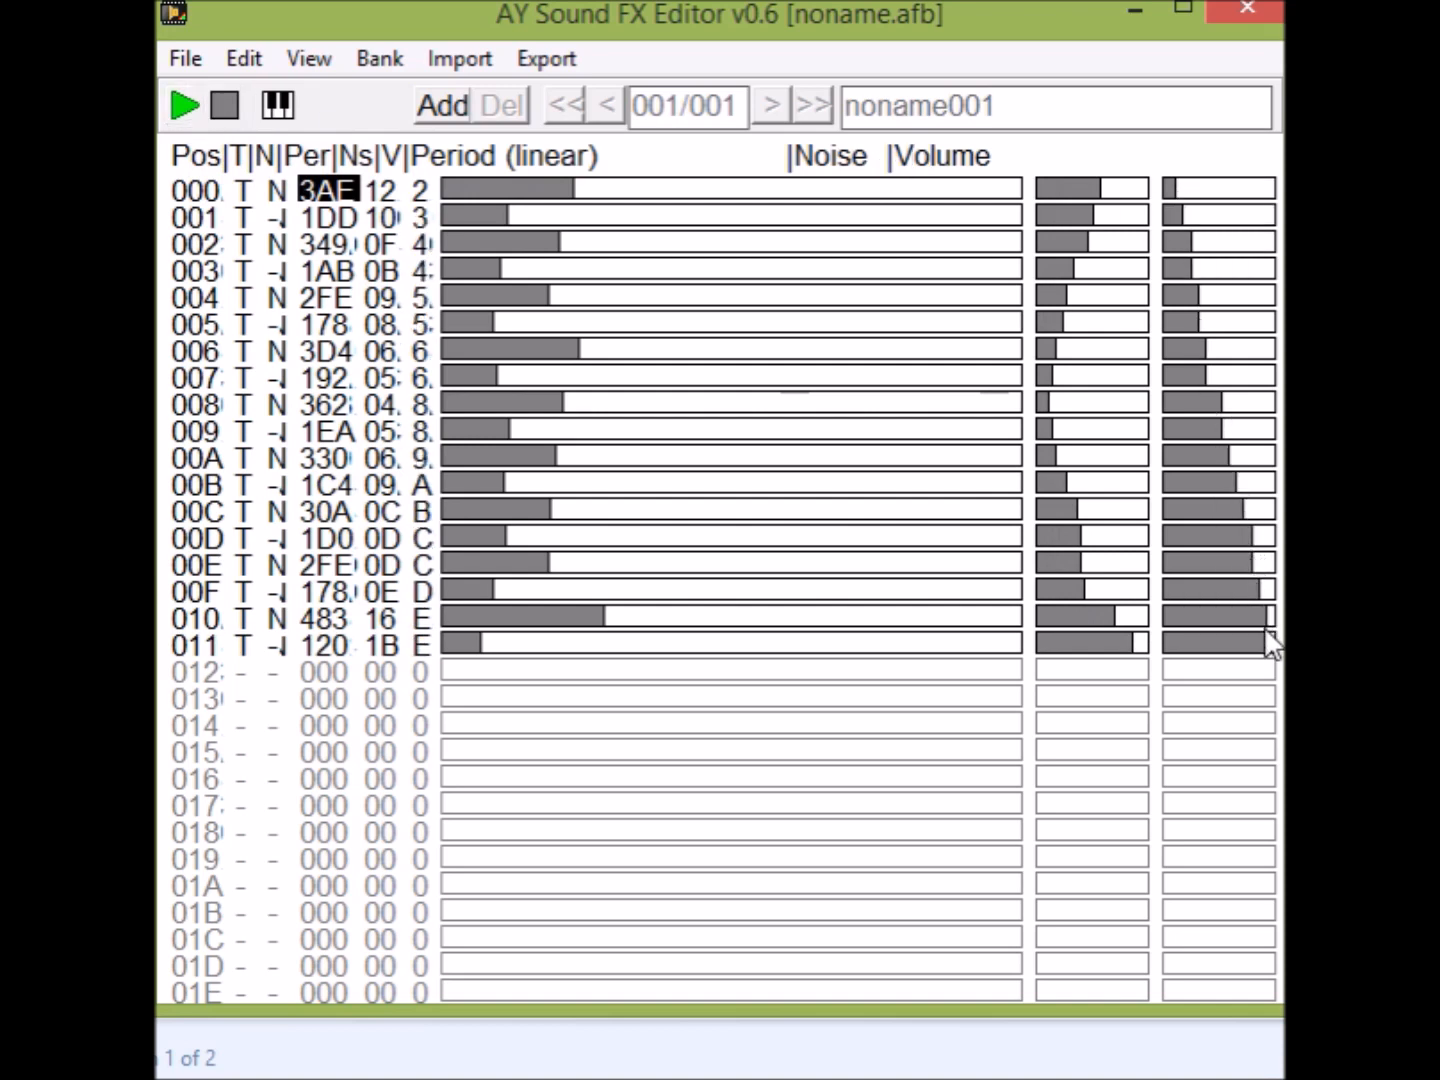
left_click(185, 111)
left_click(185, 110)
left_click(187, 110)
left_click(186, 110)
left_click(190, 110)
left_click(191, 109)
Add a second effect with tone enabled over 000–011 and volume rising from 8 to C at 007–00A and back to 8.
left_click(445, 109)
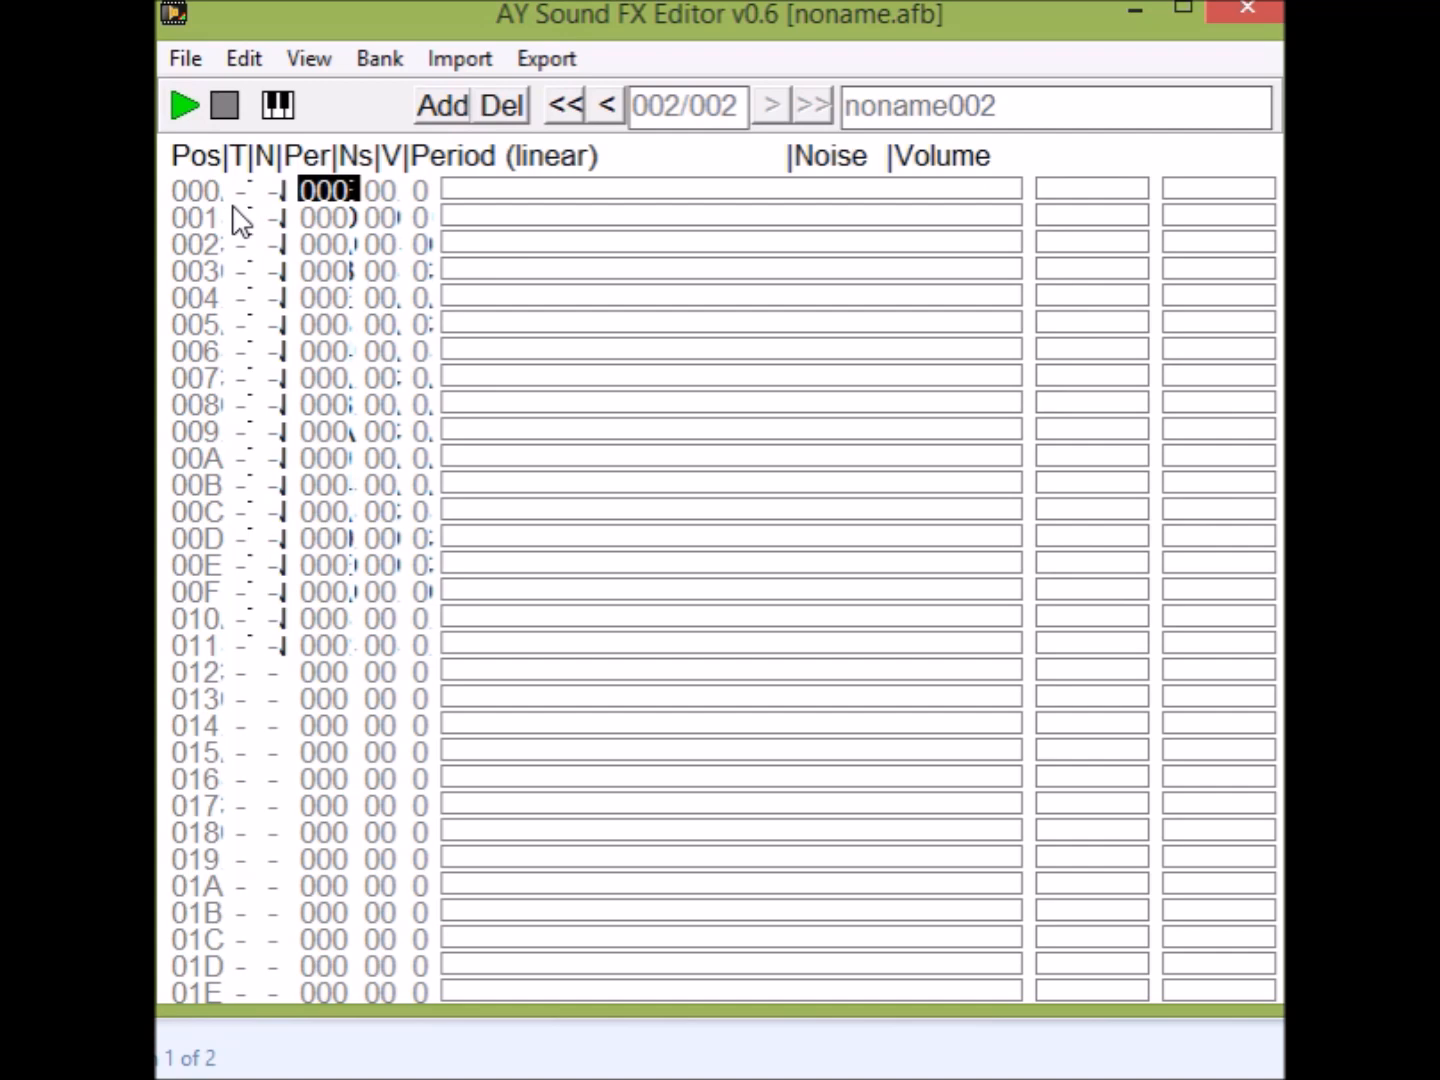
left_click_drag(243, 192, 245, 665)
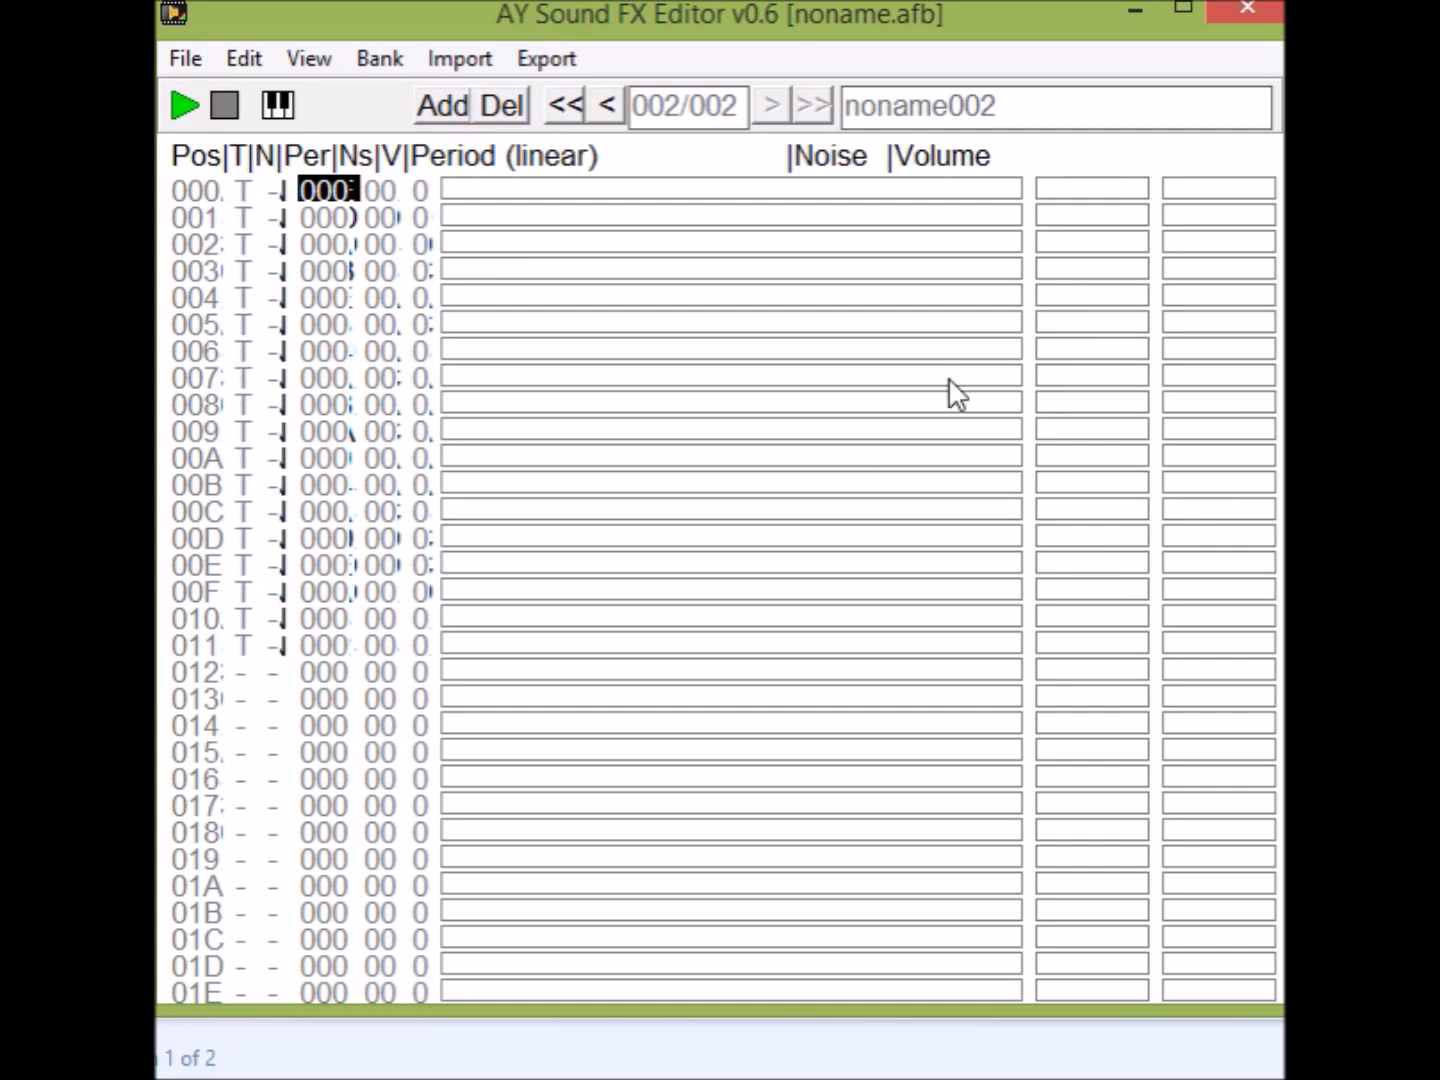
mouse_move(1228, 211)
left_mouse_down()
mouse_move(1246, 495)
mouse_move(1229, 659)
left_mouse_up()
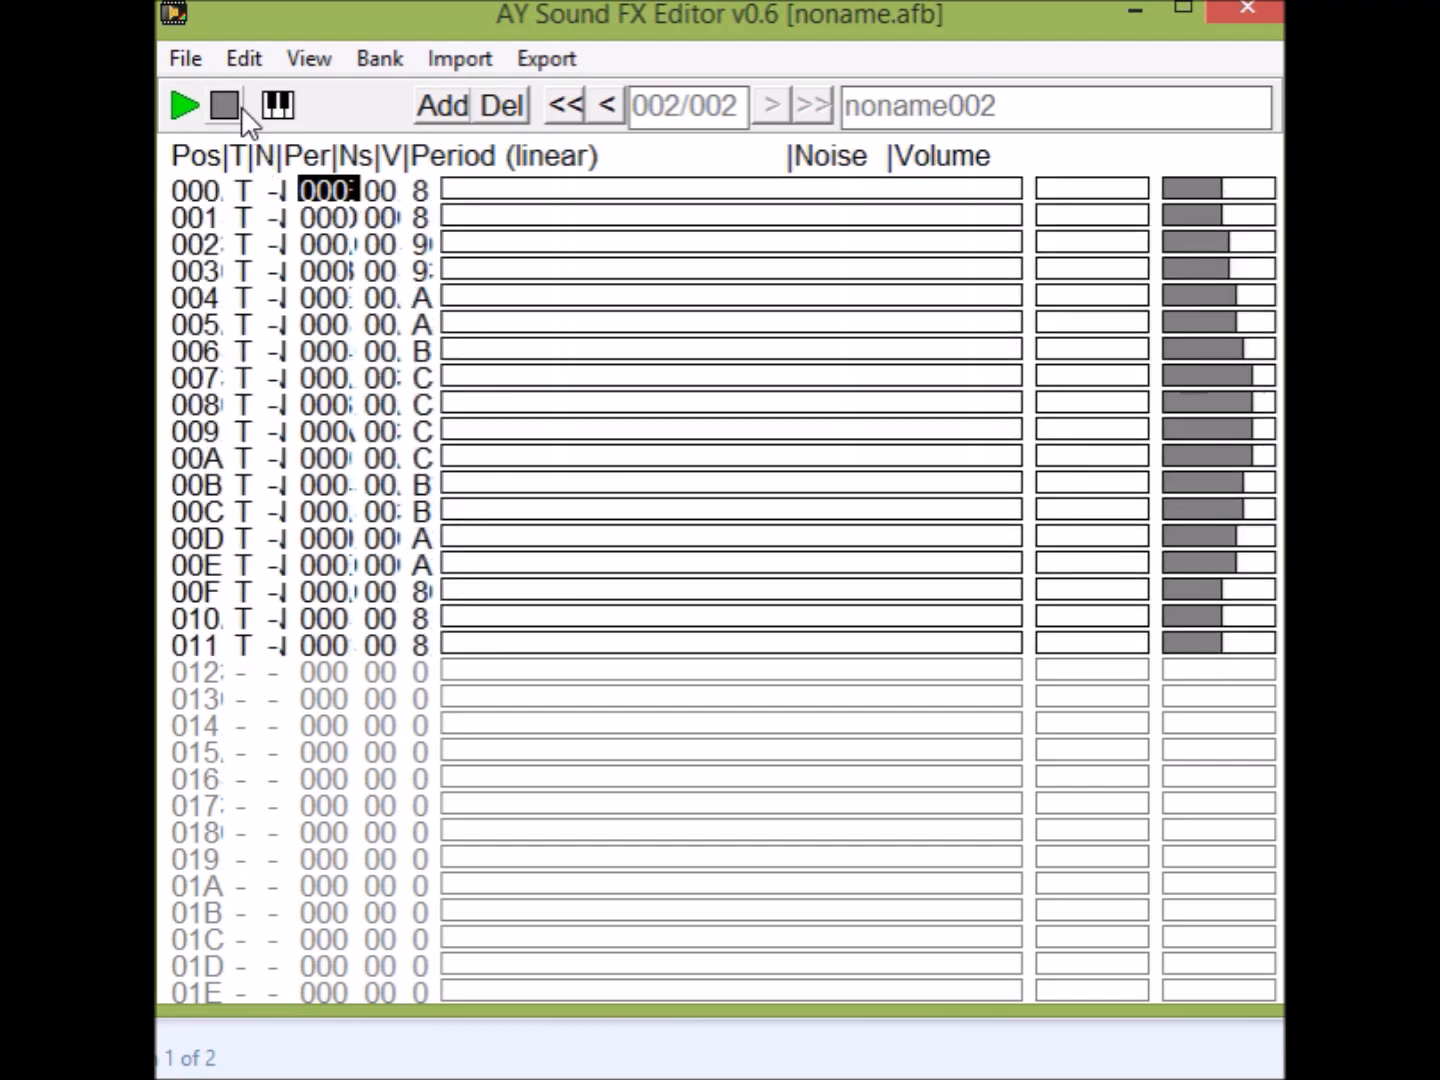
Open the piano input, set its step and fill to 3, and place it clear of the period values.
left_click(278, 104)
left_click_drag(664, 387, 1436, 360)
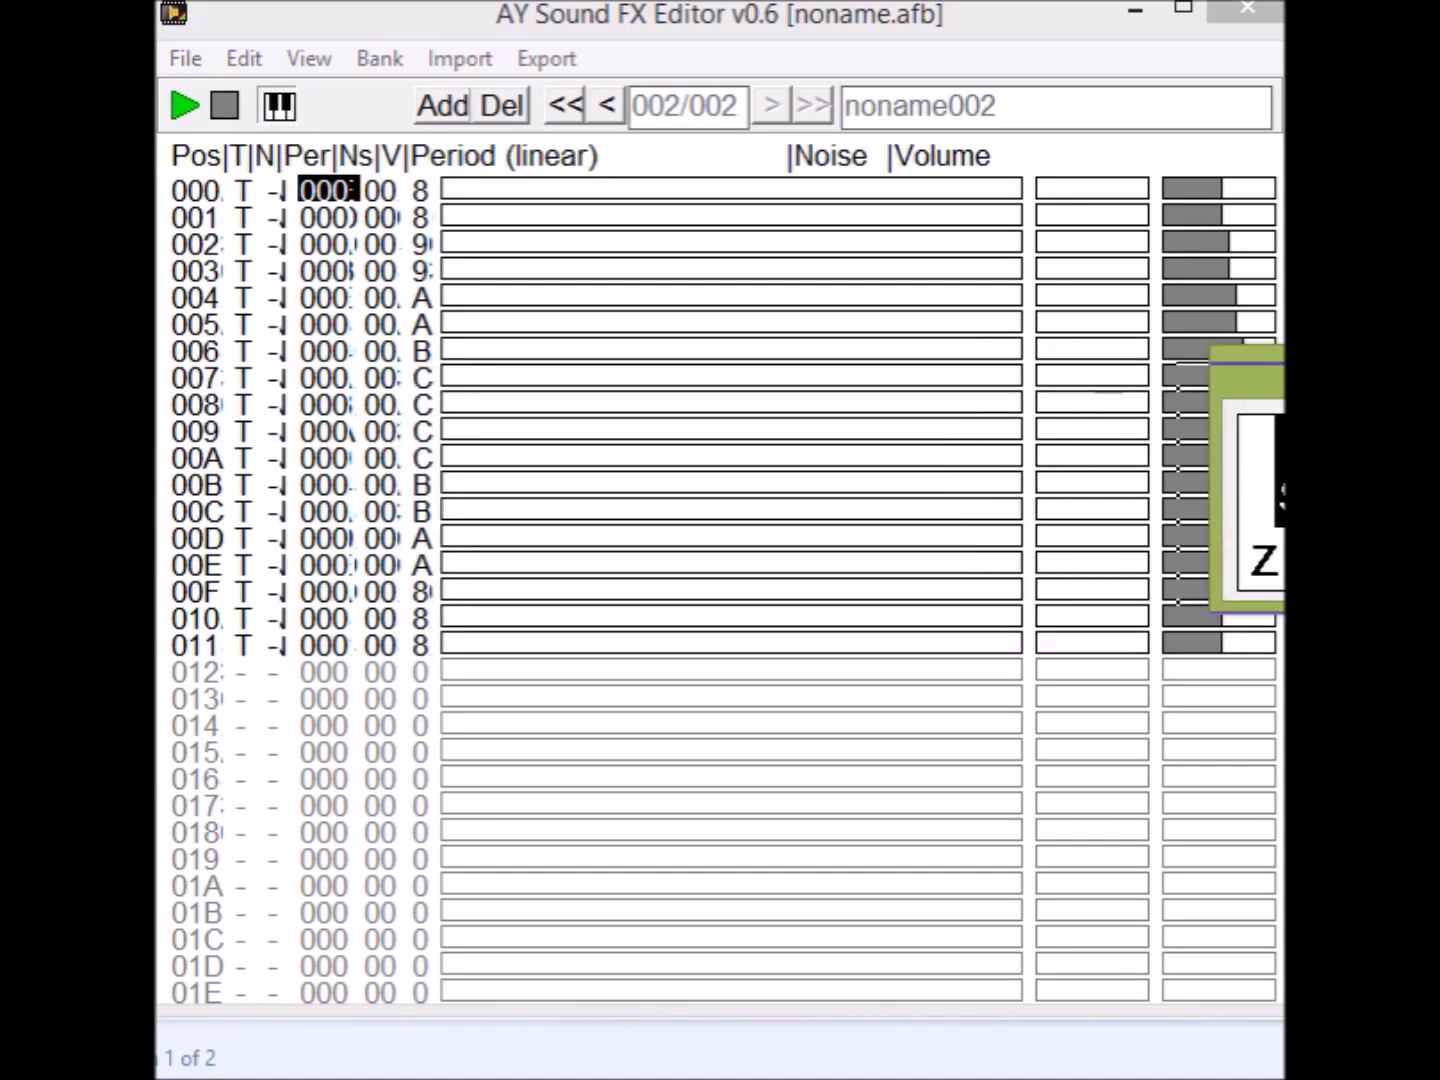
left_click_drag(1250, 355, 550, 390)
left_click(1072, 483)
left_click(1072, 484)
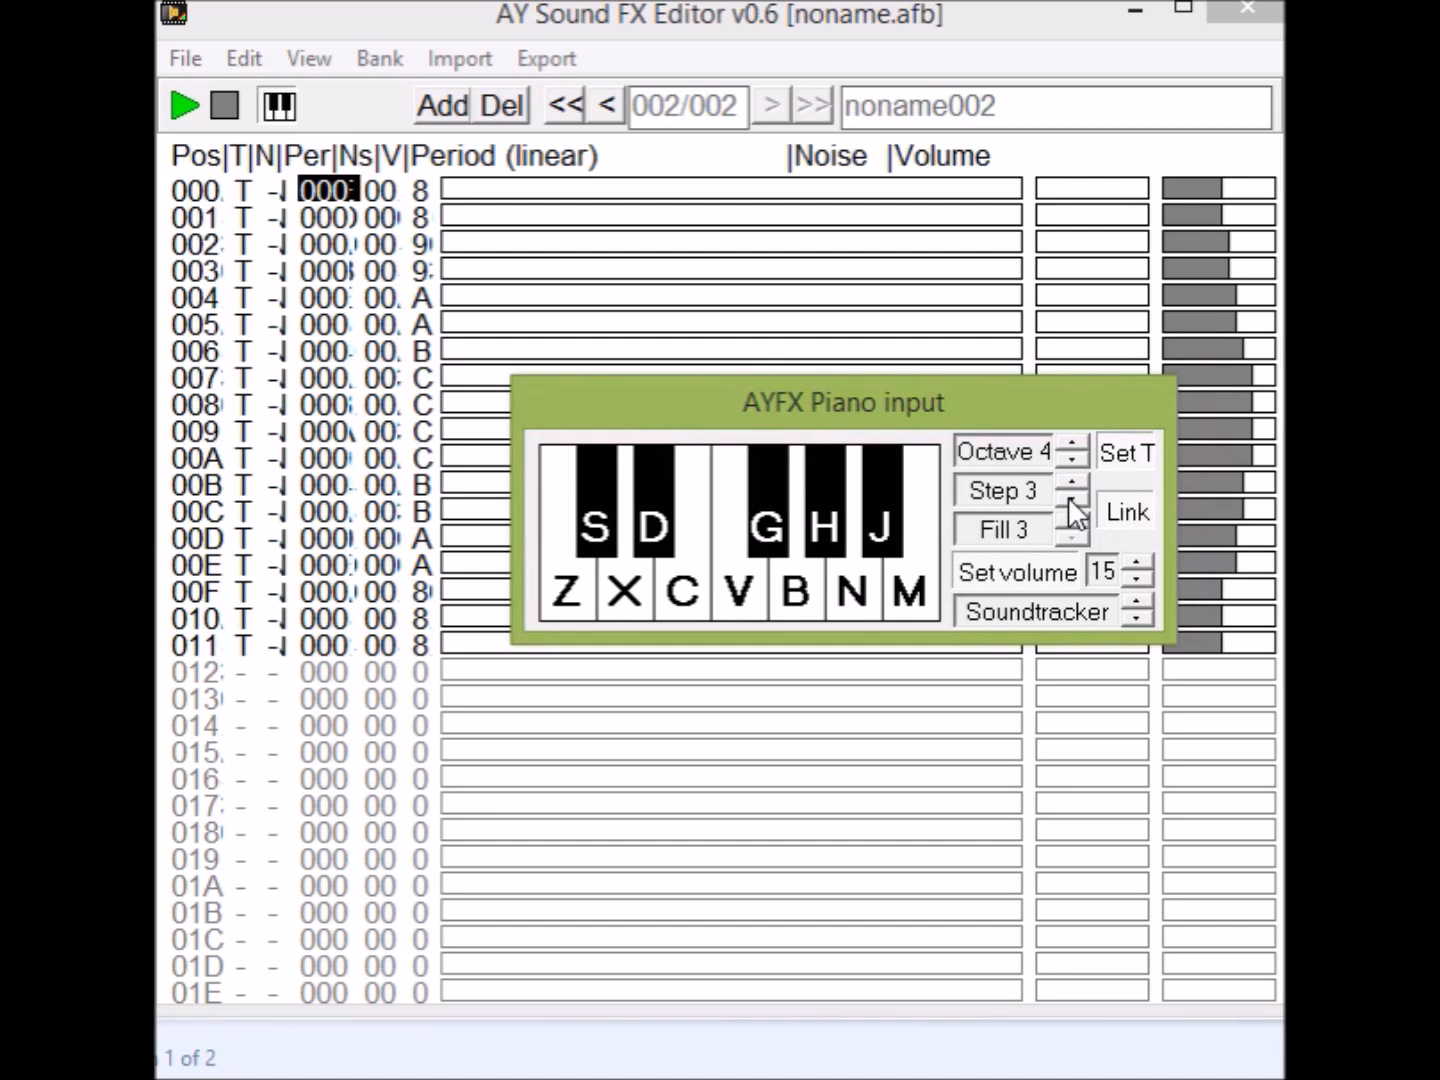
left_click_drag(782, 389, 1089, 338)
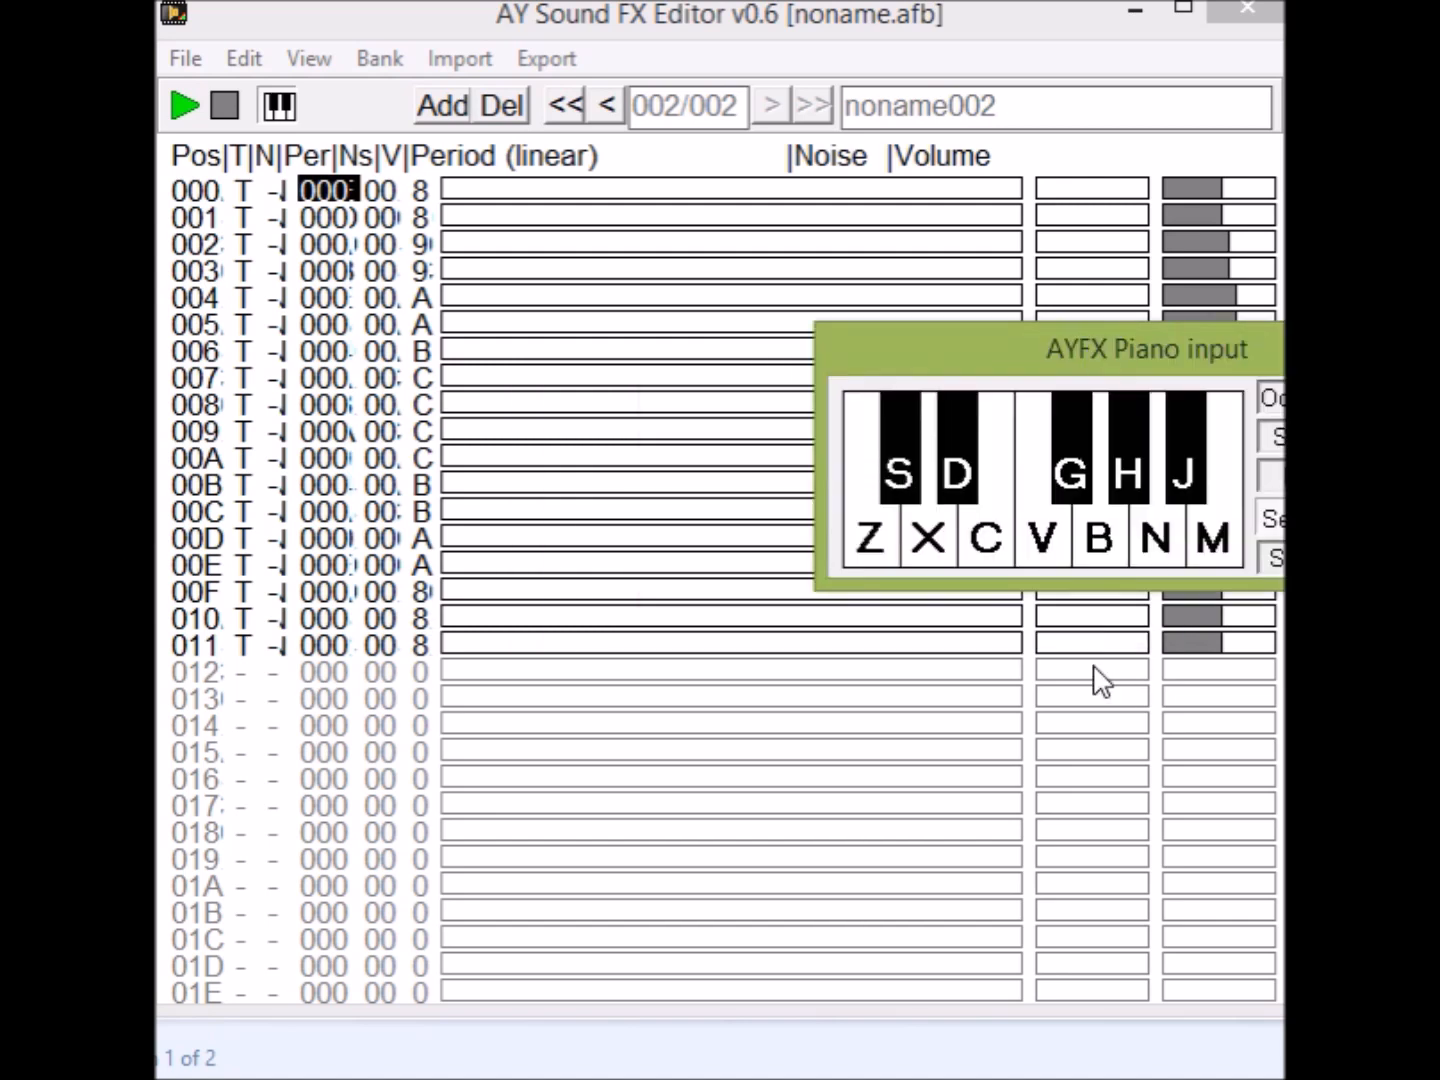
Enter the piano notes Z, D, V, G, B and V to fill positions 000–011, and play the melody.
left_click(886, 546)
left_click(965, 478)
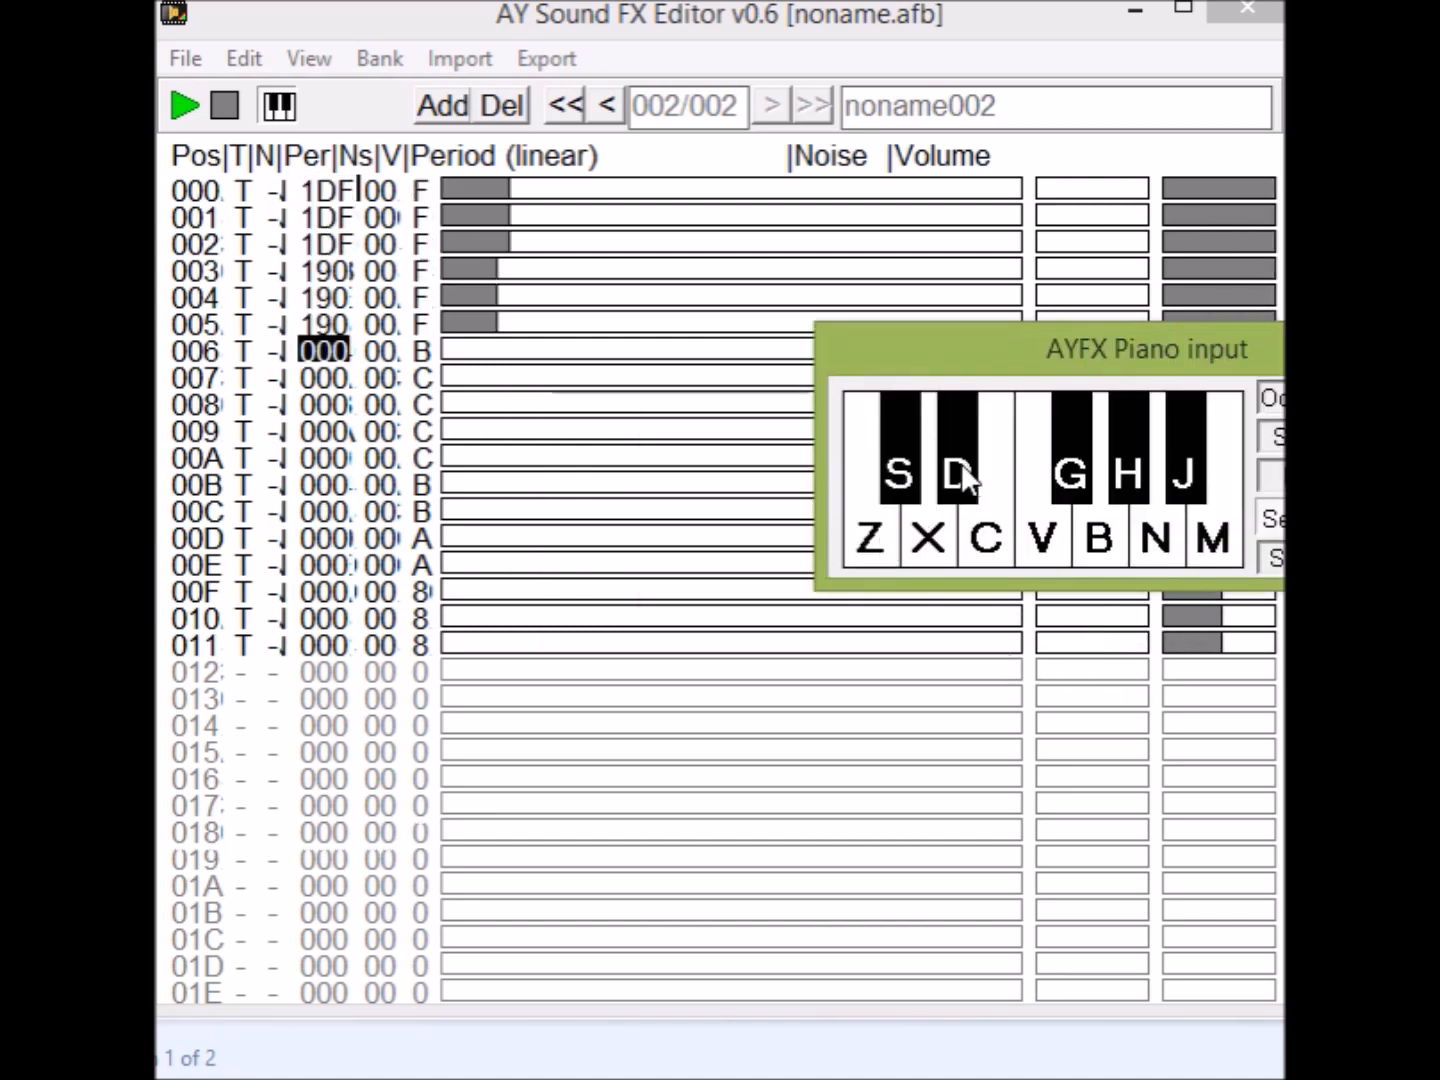
left_click(1031, 553)
left_click(1056, 481)
left_click(1098, 545)
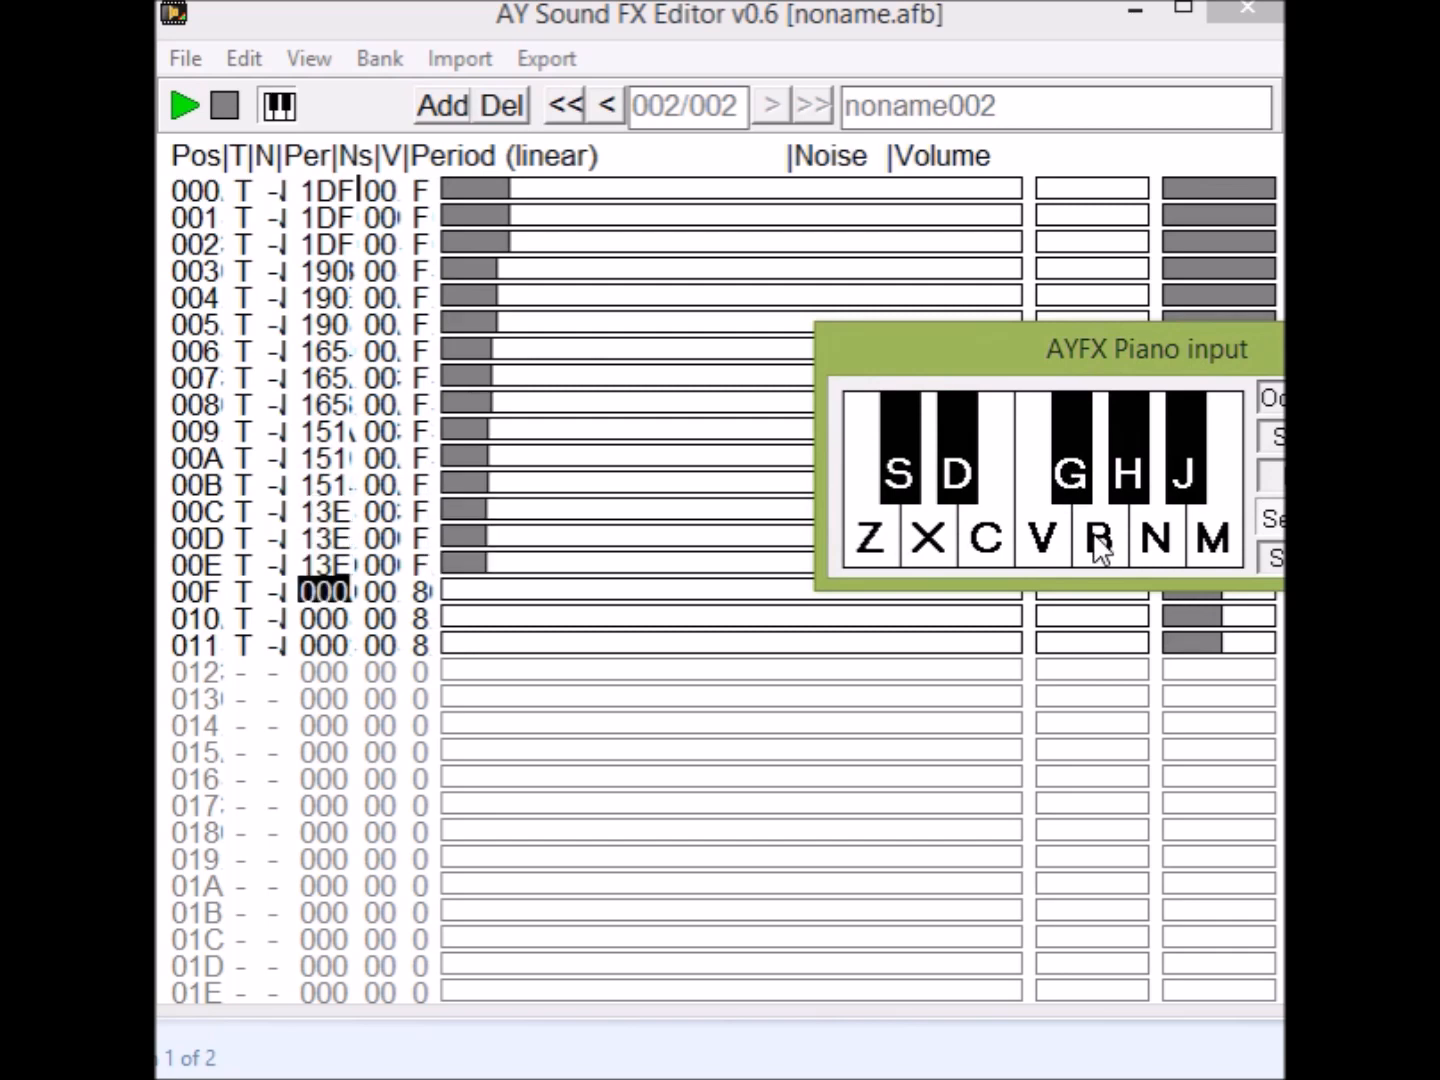
left_click(1036, 545)
left_click_drag(1039, 354, 1439, 316)
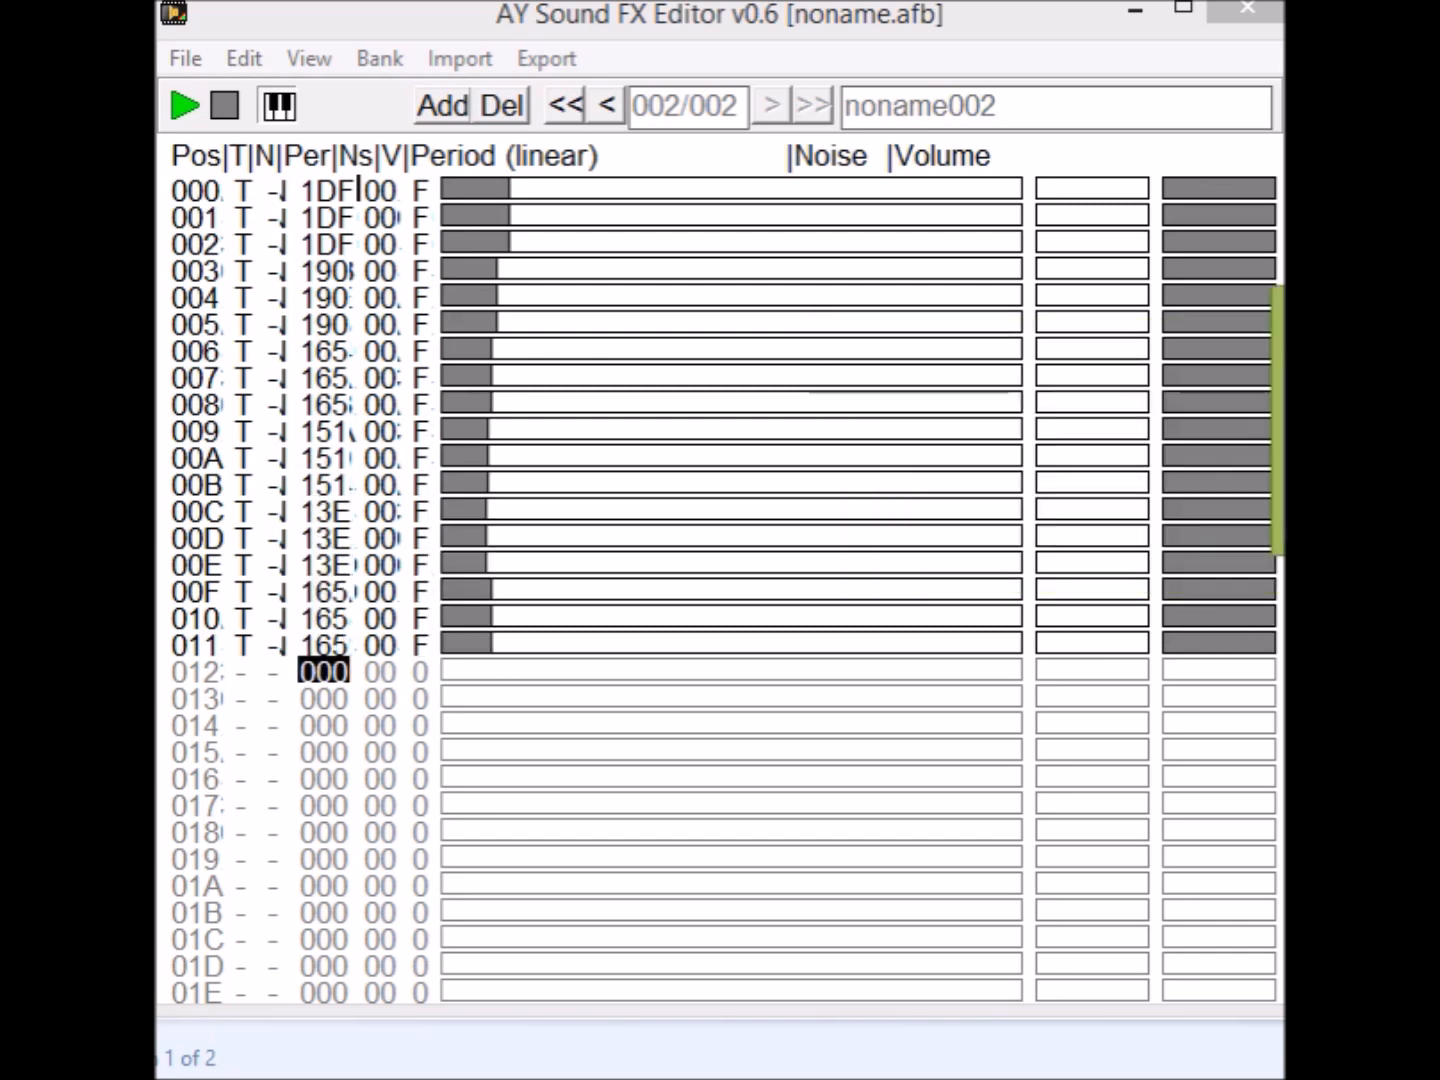
left_click(181, 102)
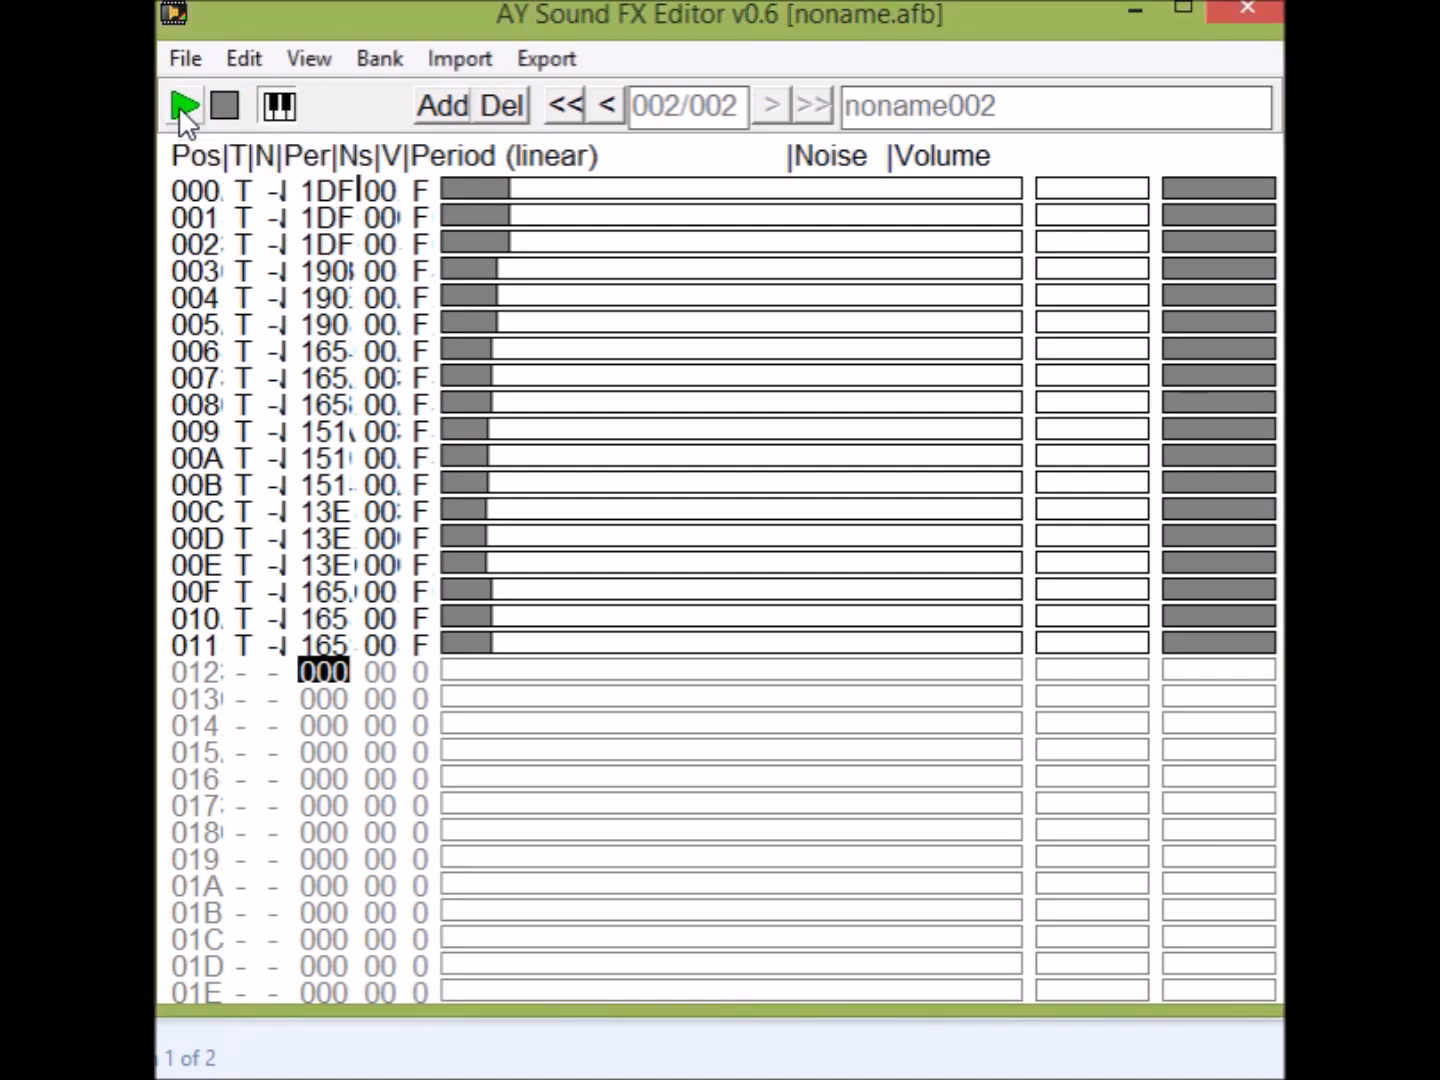
left_click(185, 112)
Redraw the period over 002–00F, falling from 1B7 to 114 at 008 and rising to 146 at 00F, and play the effect.
left_click_drag(1439, 316, 657, 751)
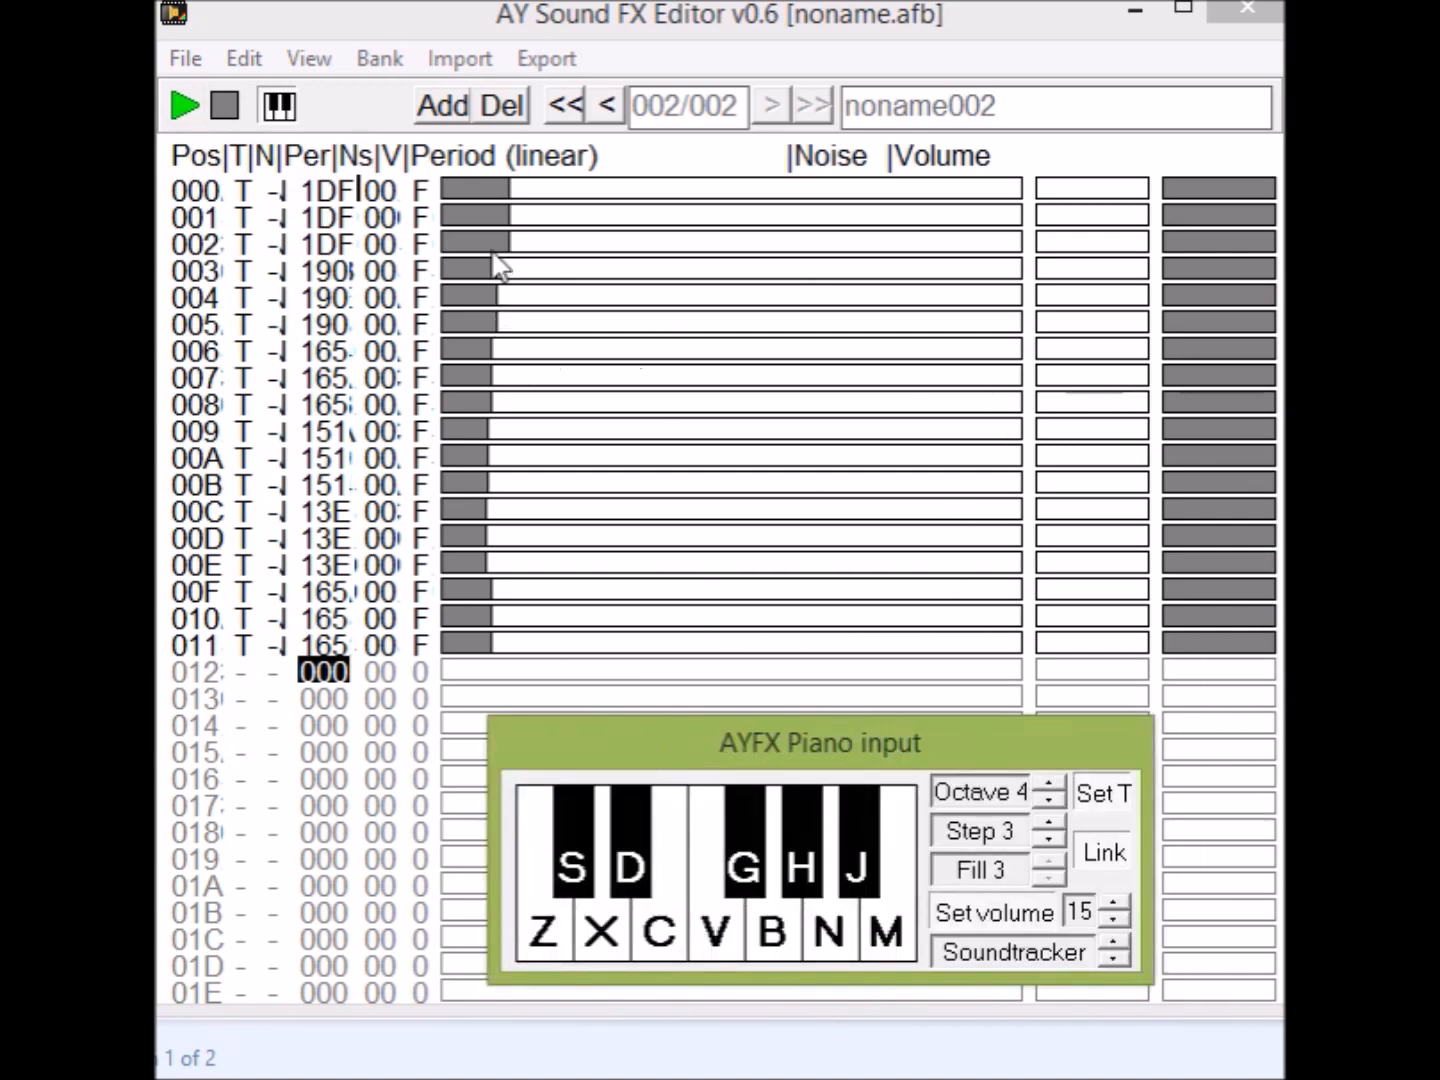
left_click_drag(494, 256, 494, 599)
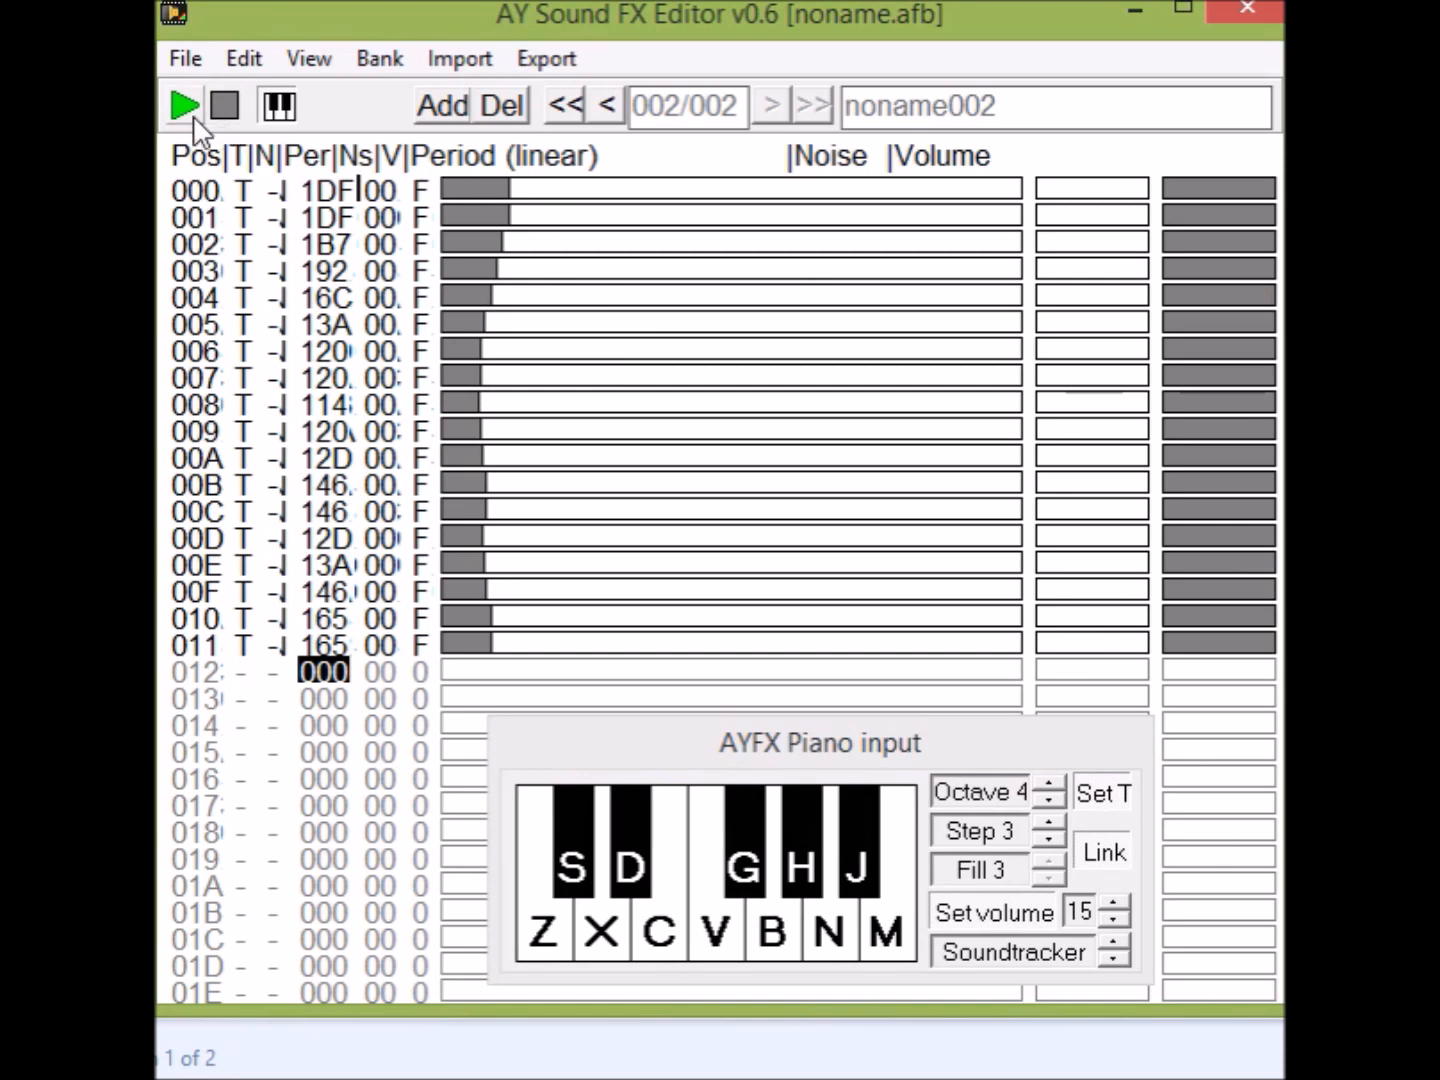
left_click(177, 101)
Redraw the volume fading from E at 000 to 5 at 011, play the effect, and move the piano input out of view.
mouse_move(1256, 270)
left_mouse_down()
mouse_move(1268, 237)
mouse_move(1202, 640)
left_mouse_up()
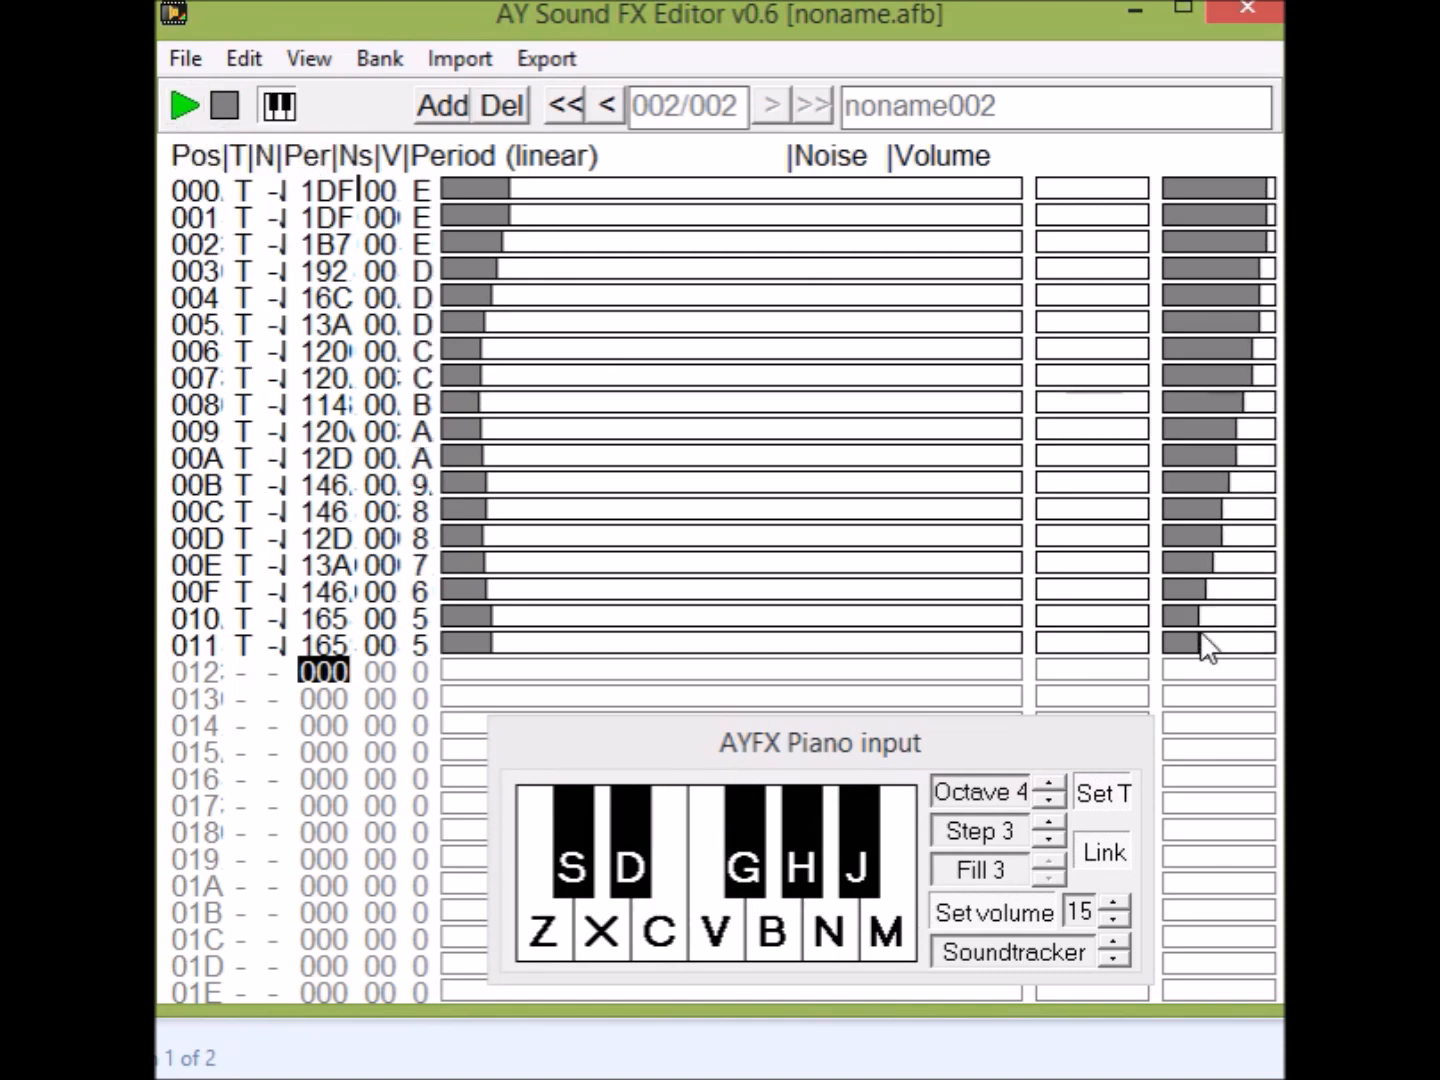
left_click(176, 102)
left_click_drag(805, 739, 1439, 644)
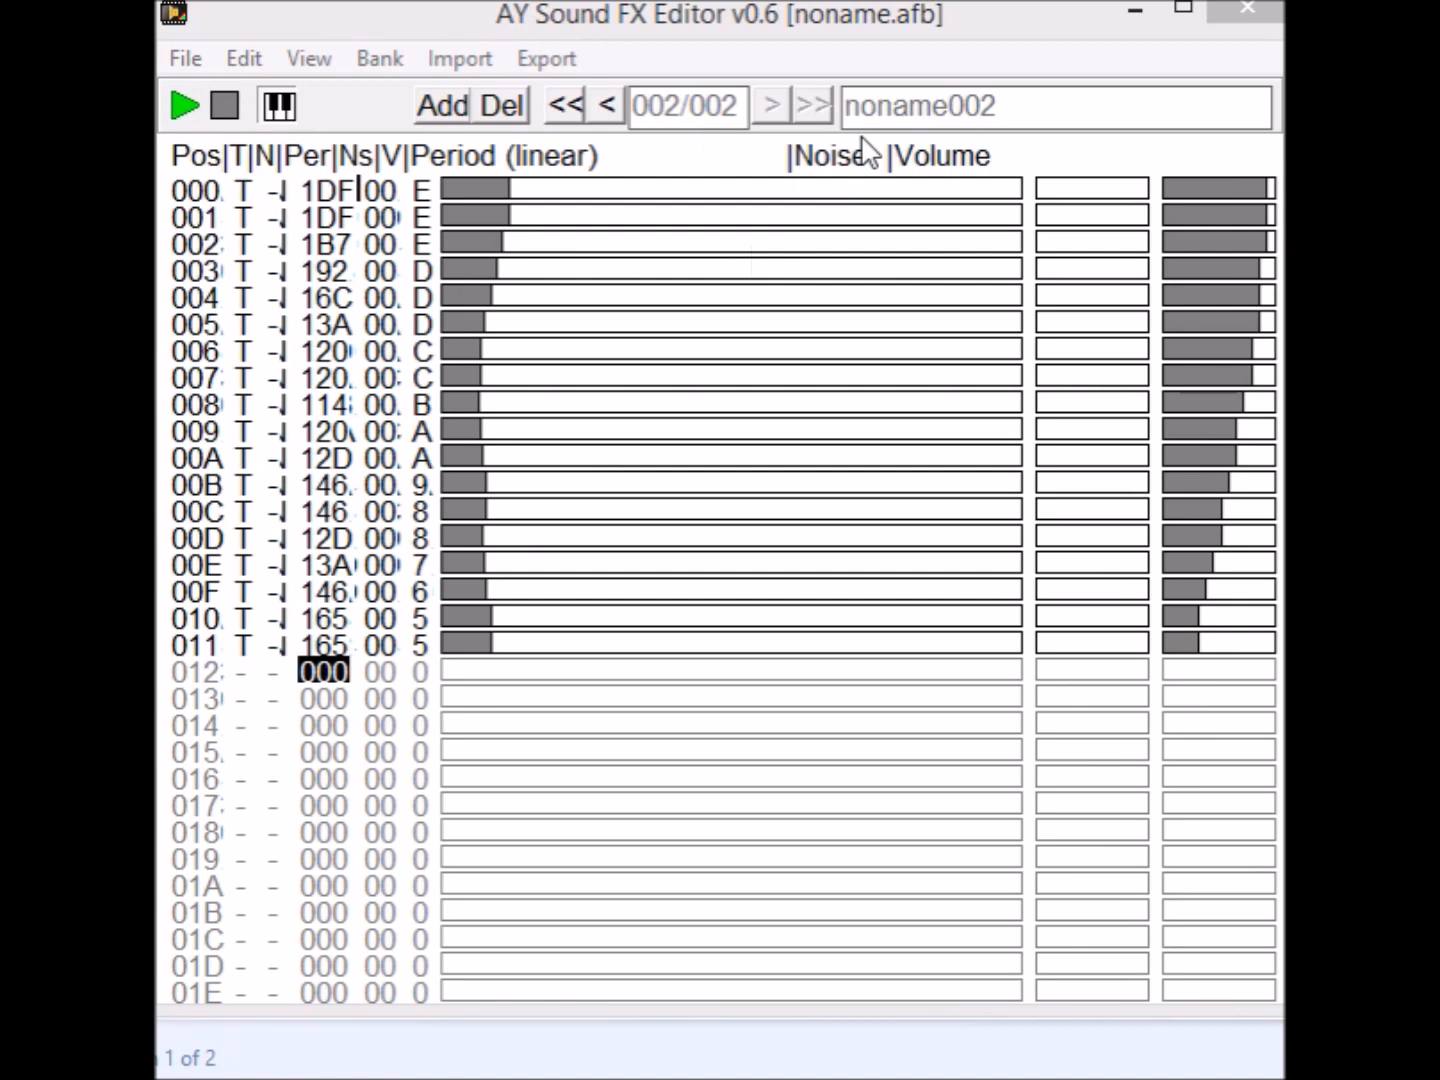
Switch to the first effect in the bank, play it, and return to the second effect.
left_click(606, 104)
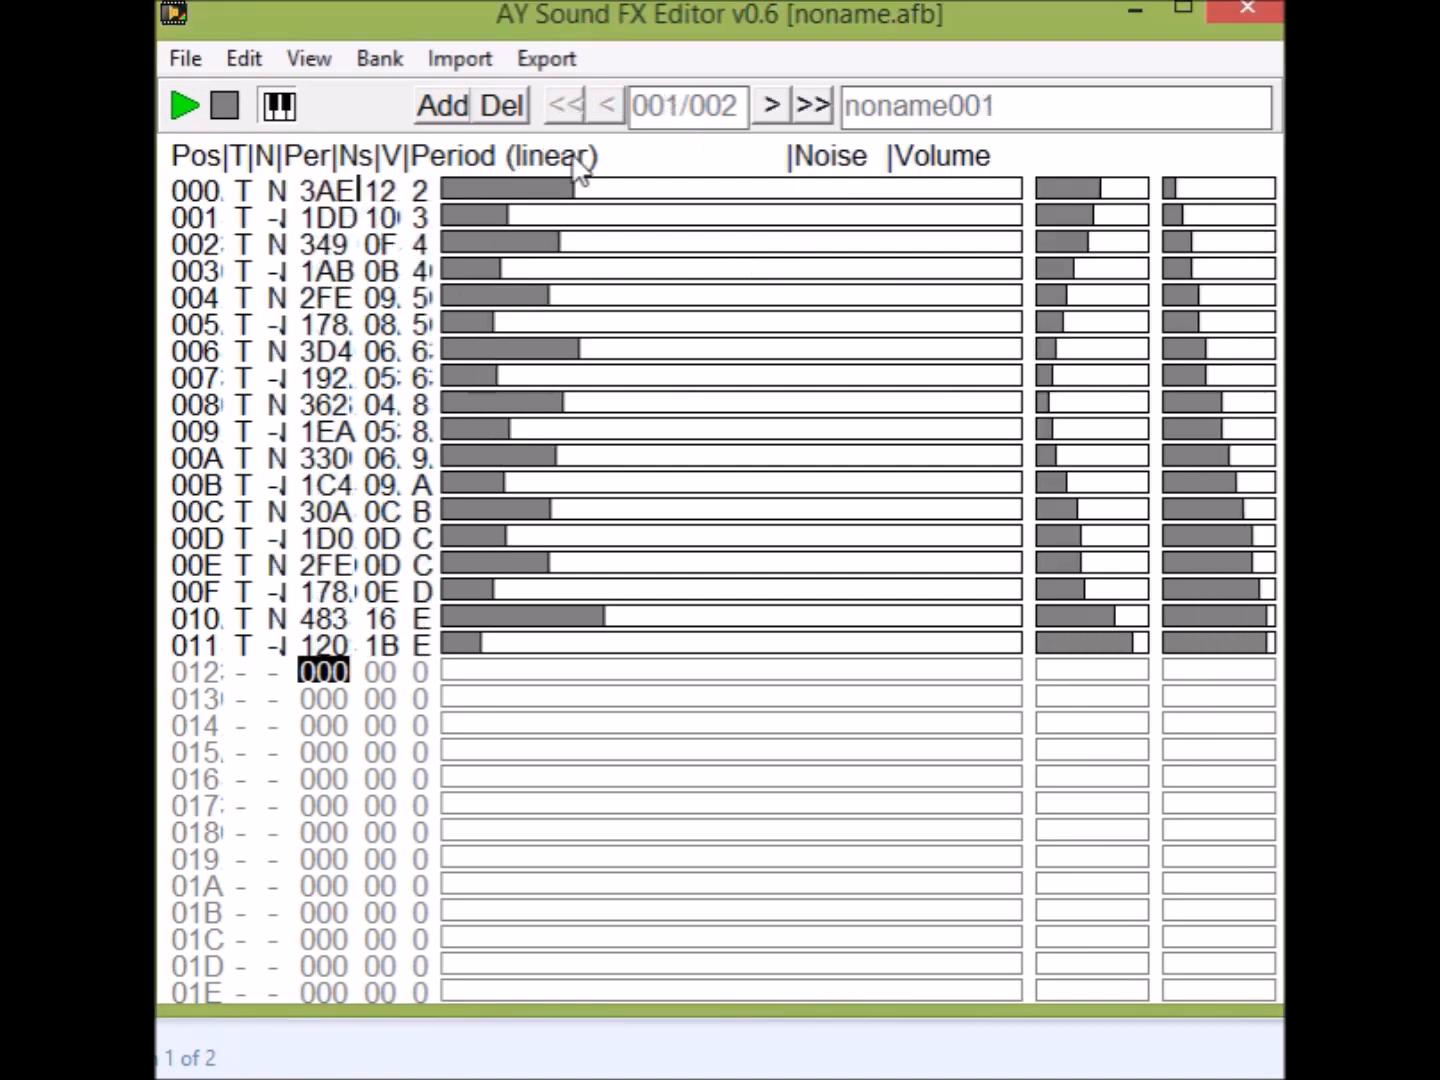
left_click(177, 98)
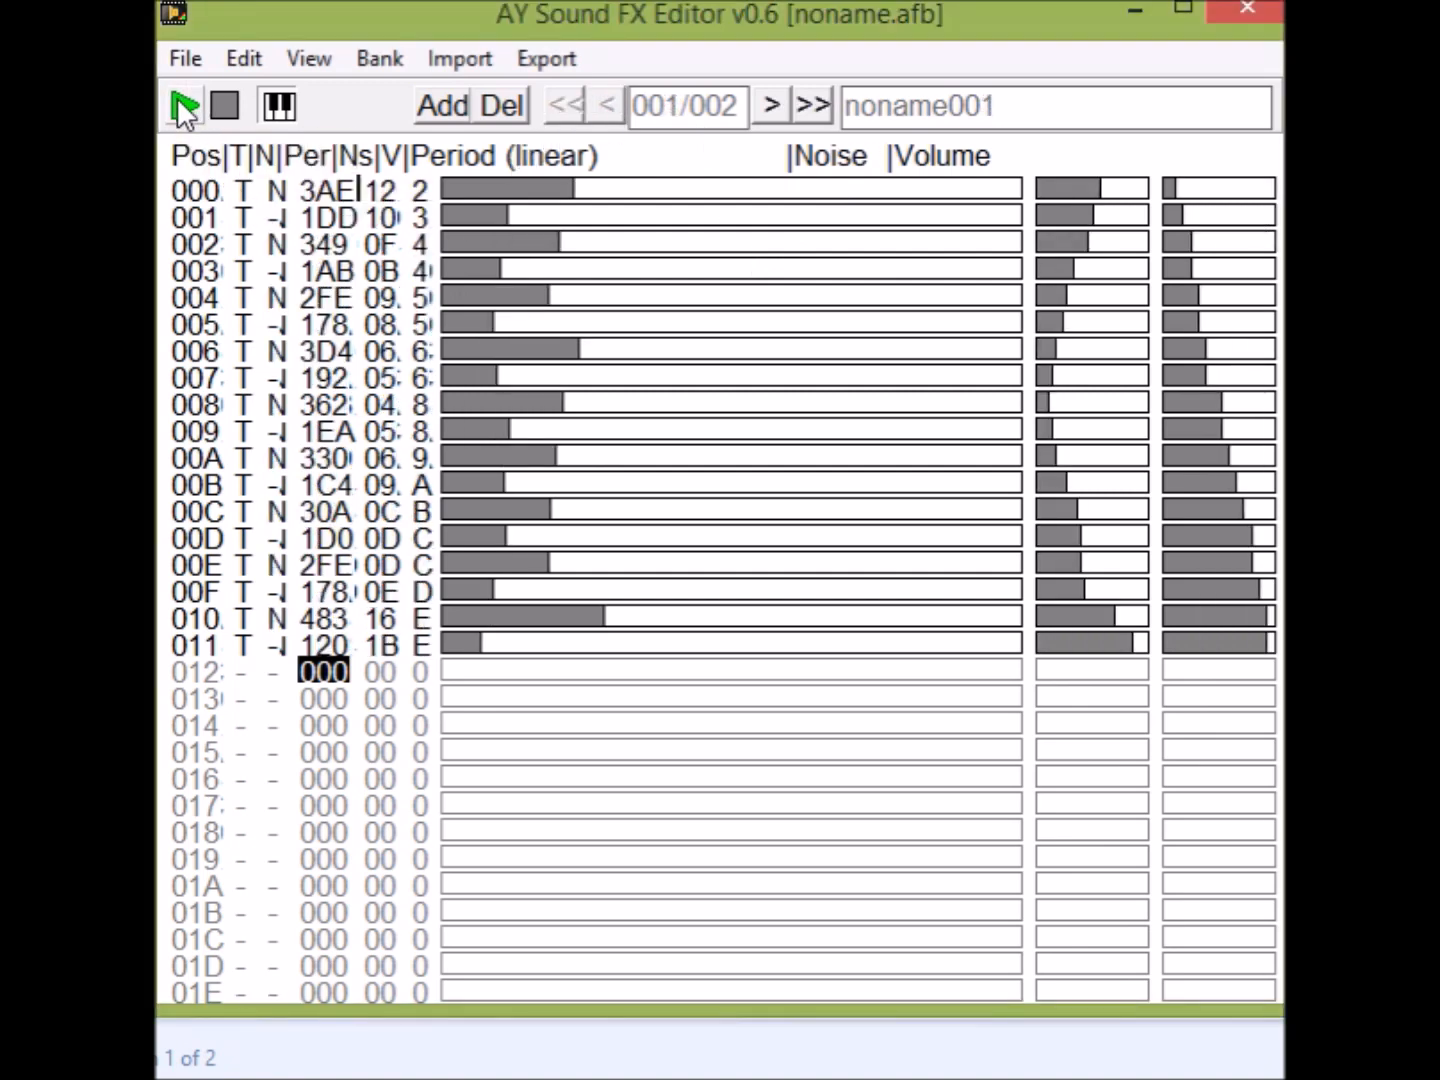
left_click(769, 104)
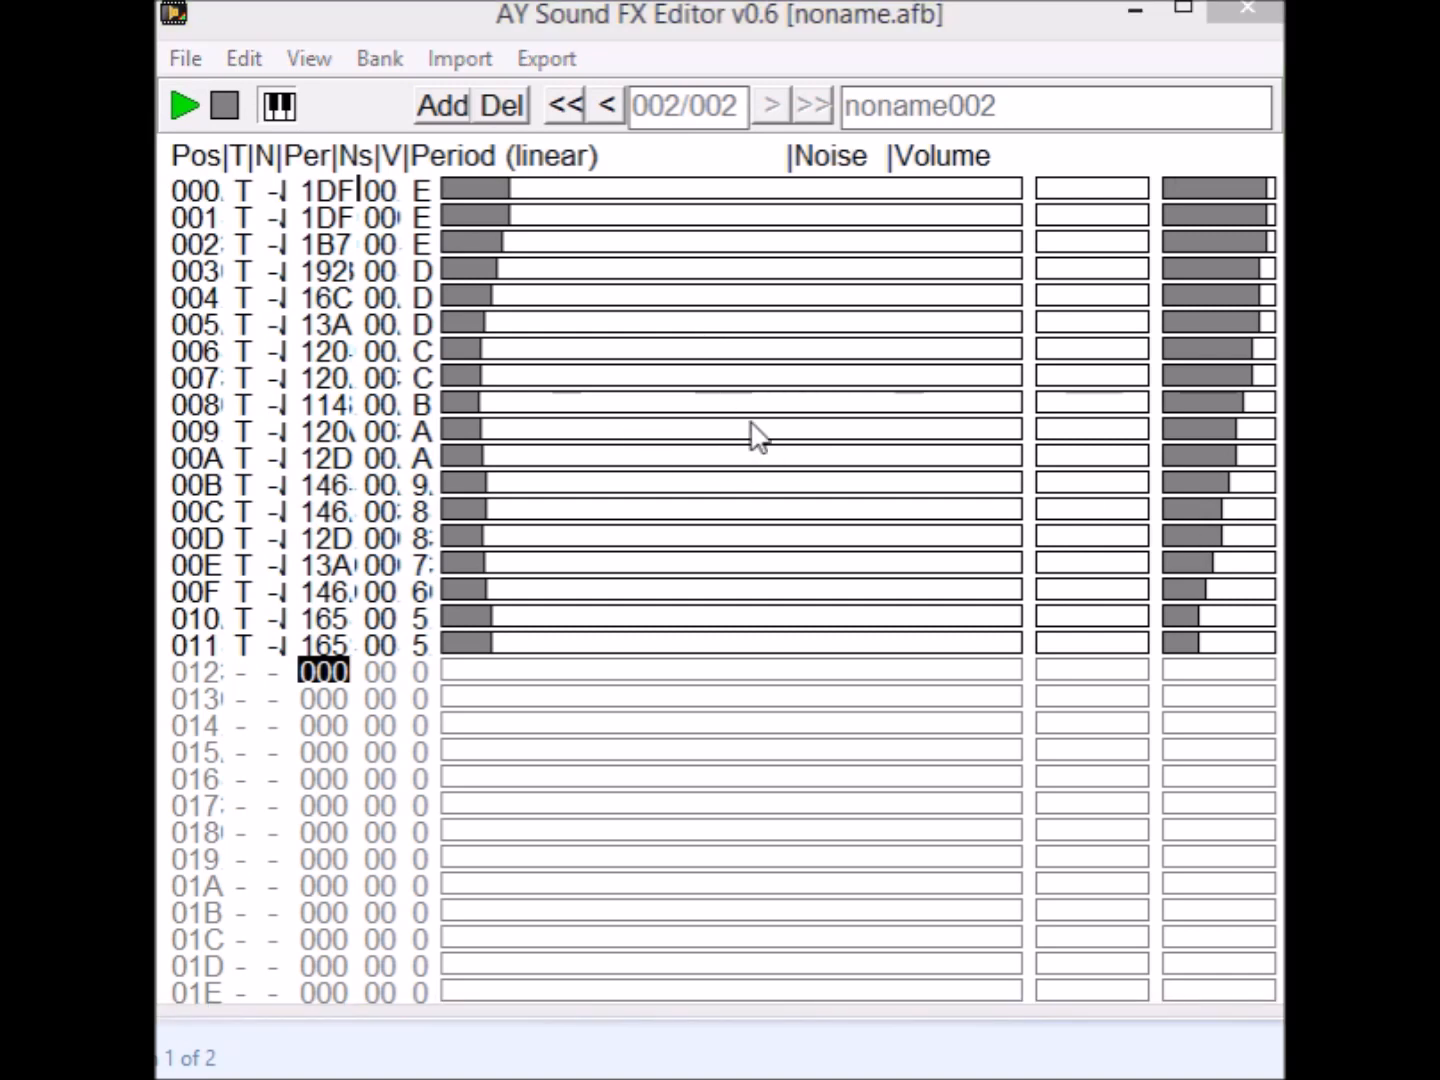
Save the effects bank without names as test.afb in the fx folder, replacing the existing file.
left_click(186, 60)
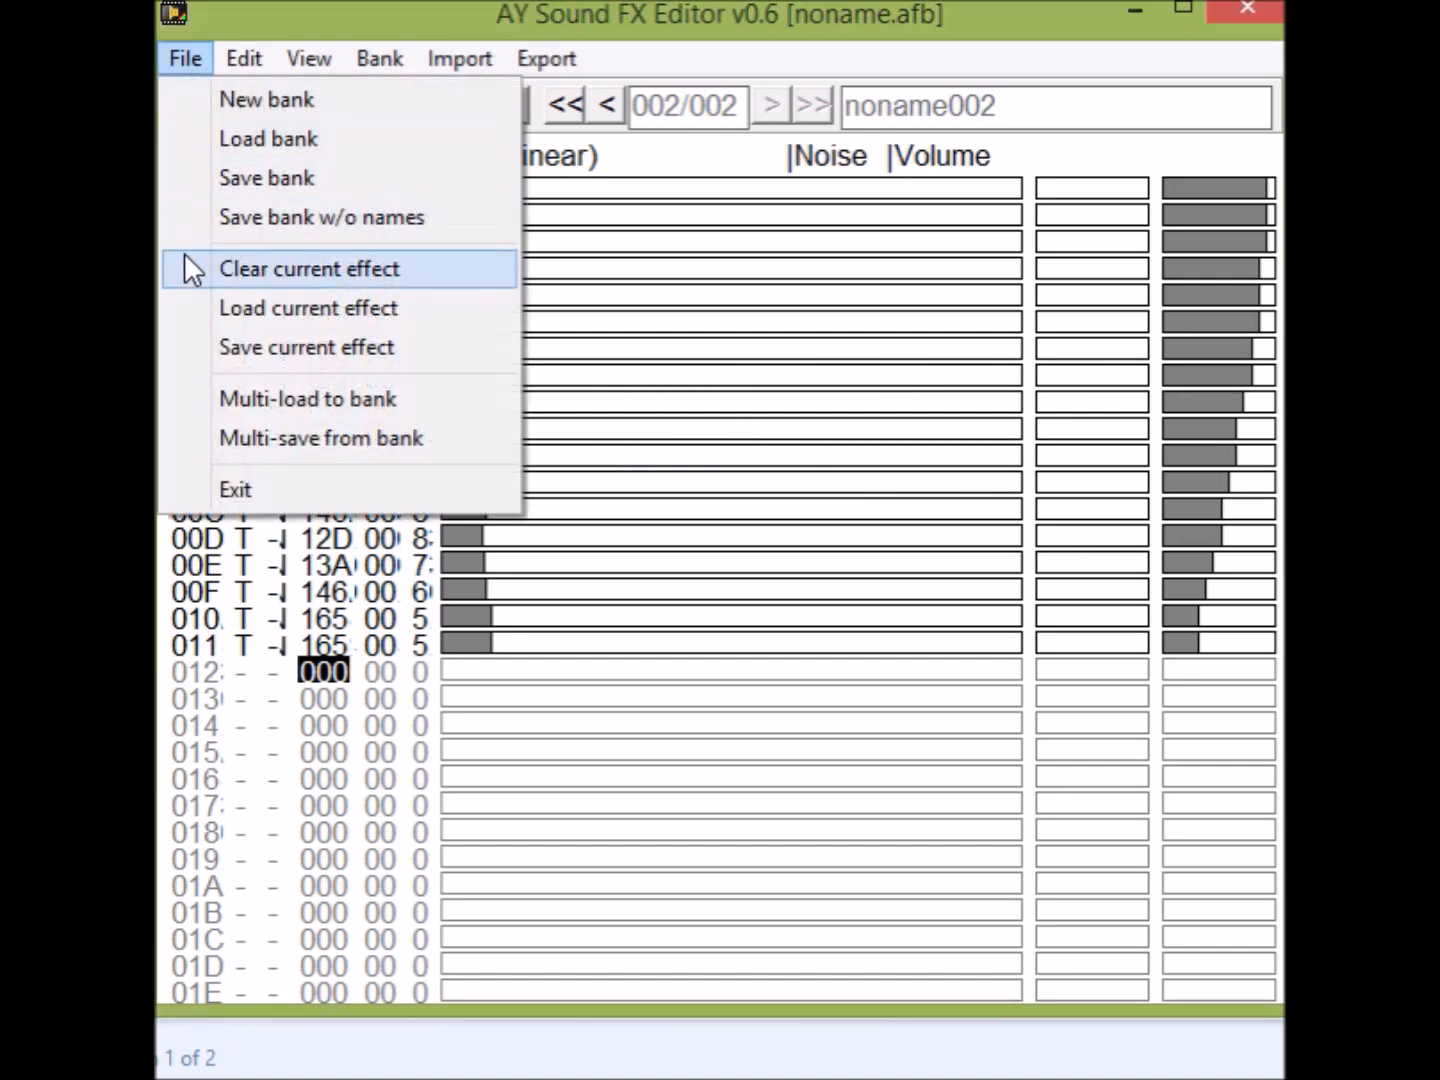
left_click(328, 216)
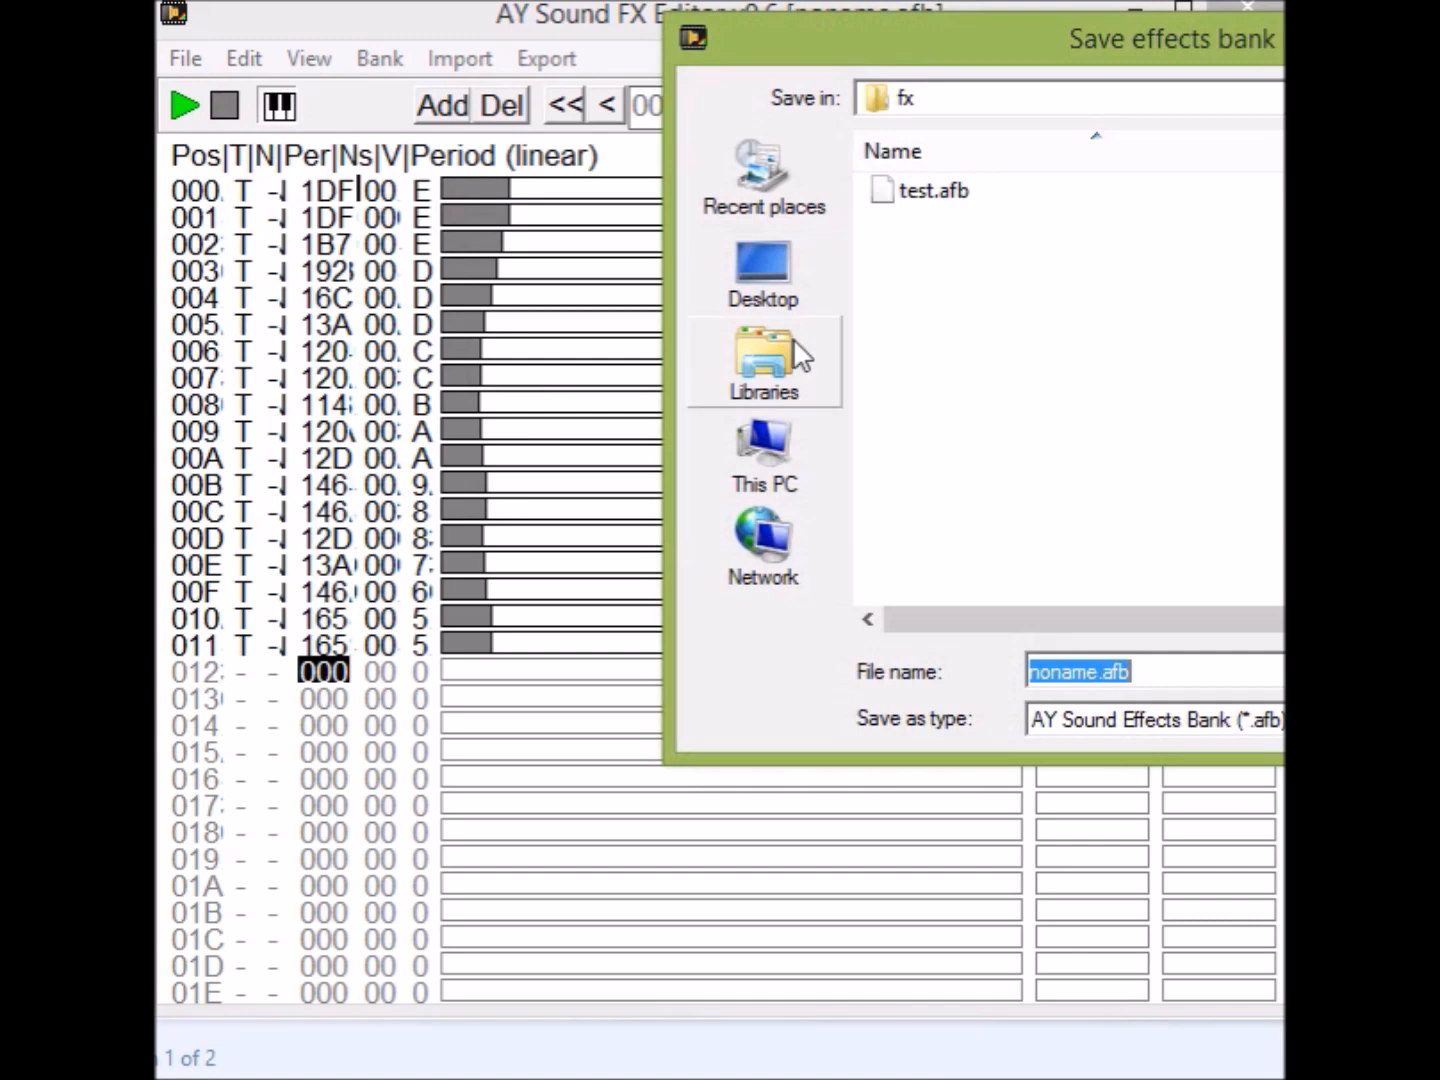
left_click(946, 196)
key("Return")
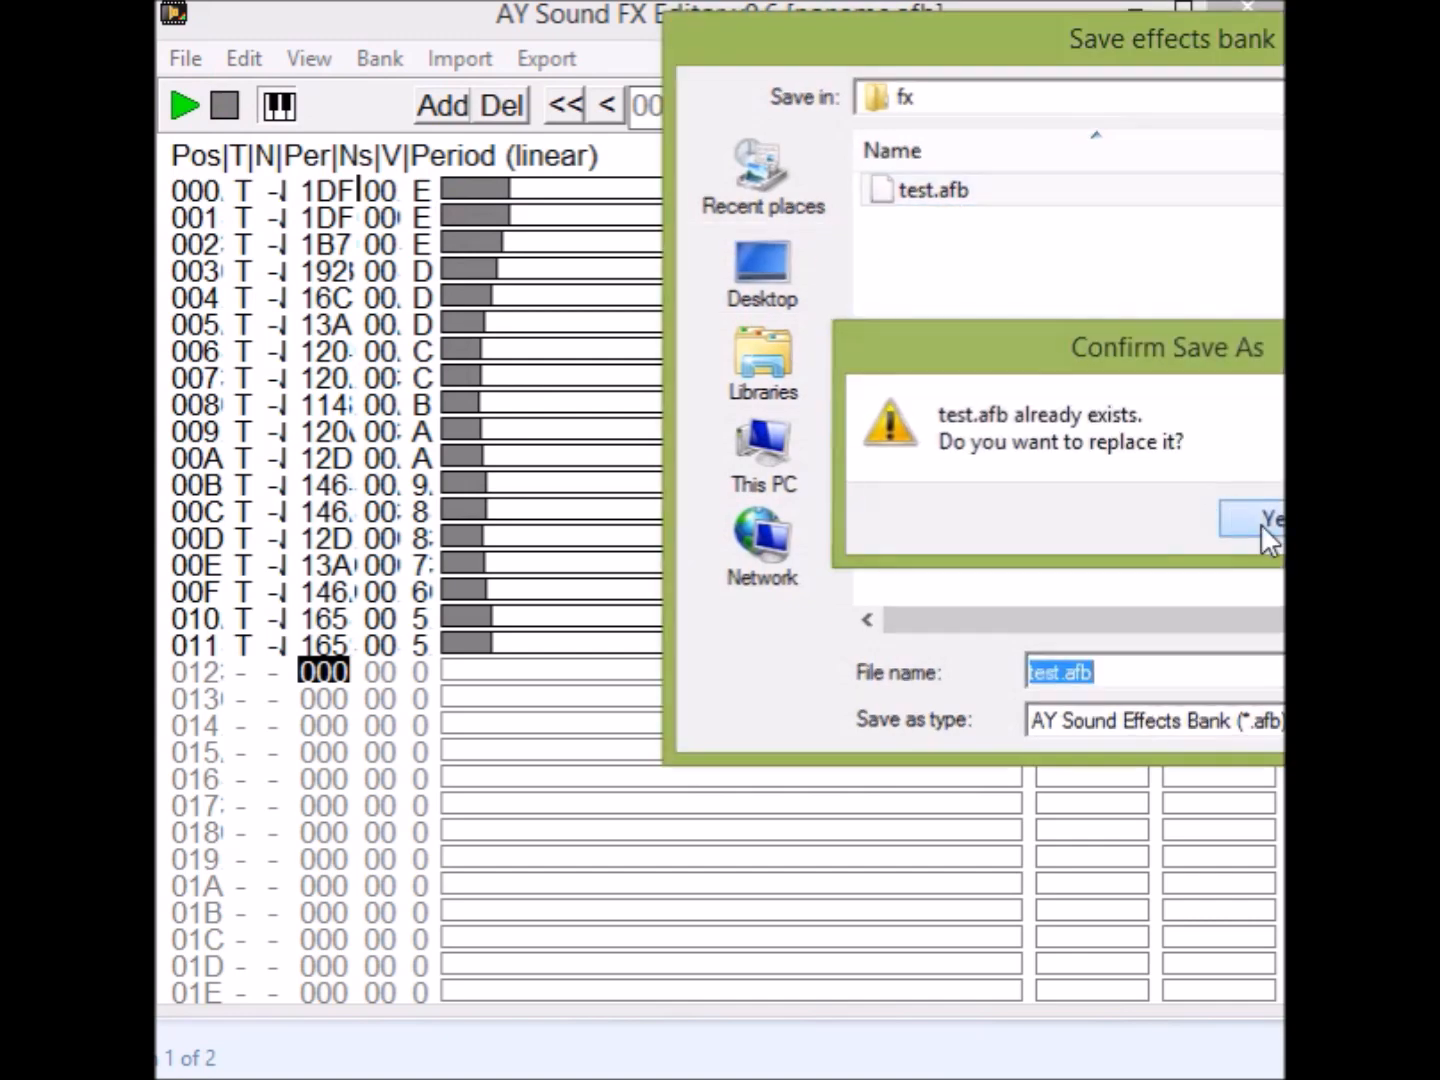
left_click(1262, 523)
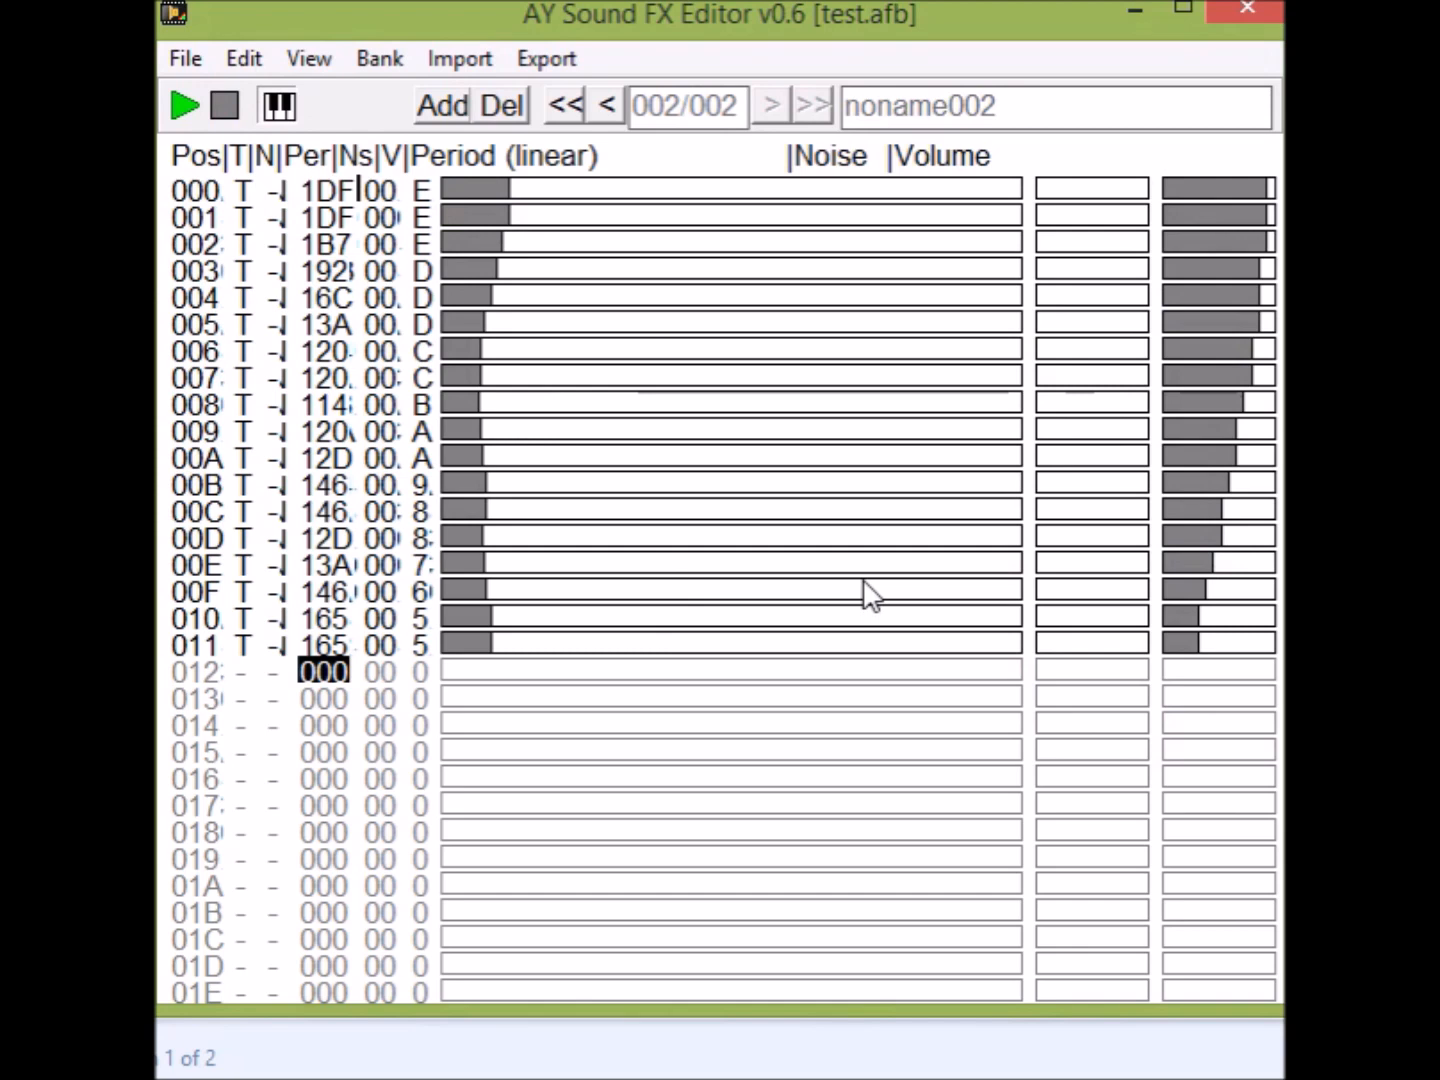